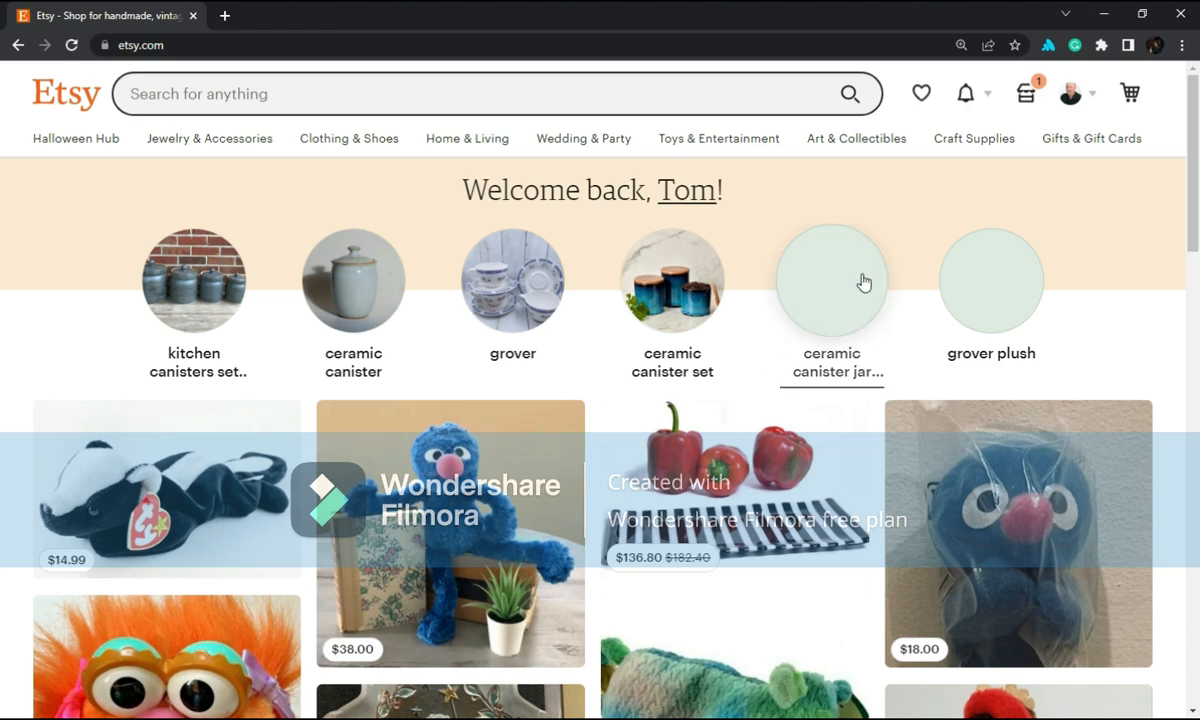
- Open the shop manager's listings and start adding a new listing
click(1030, 98)
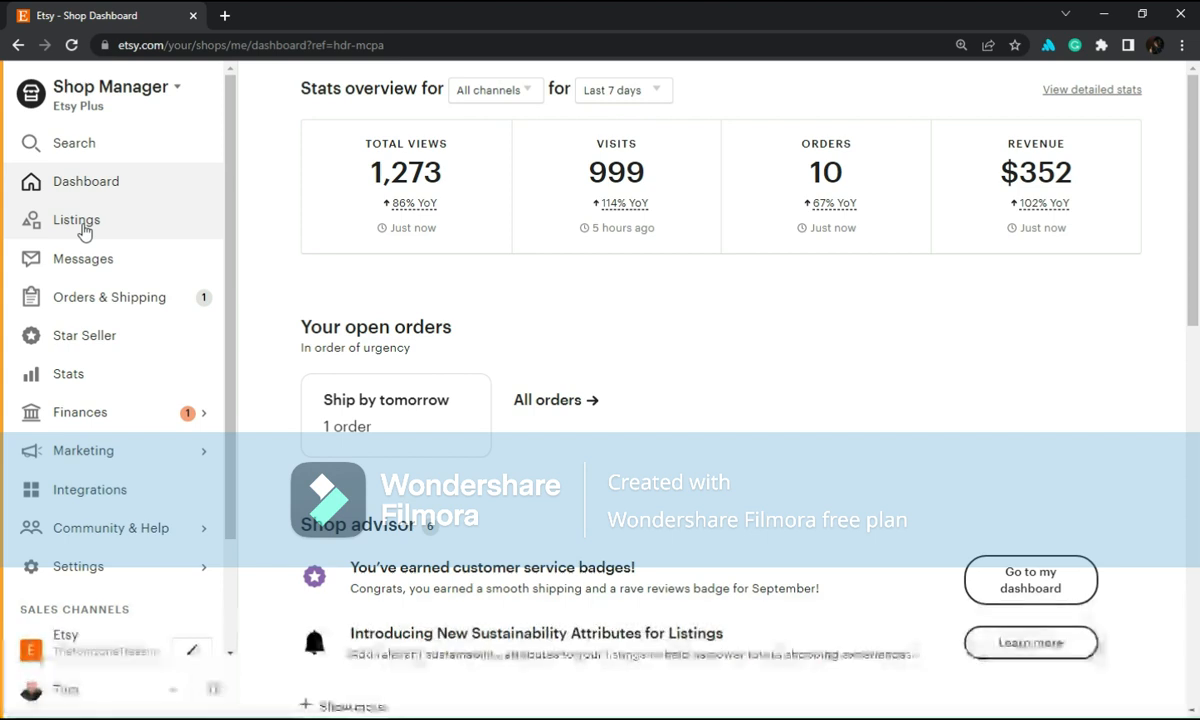
click(84, 231)
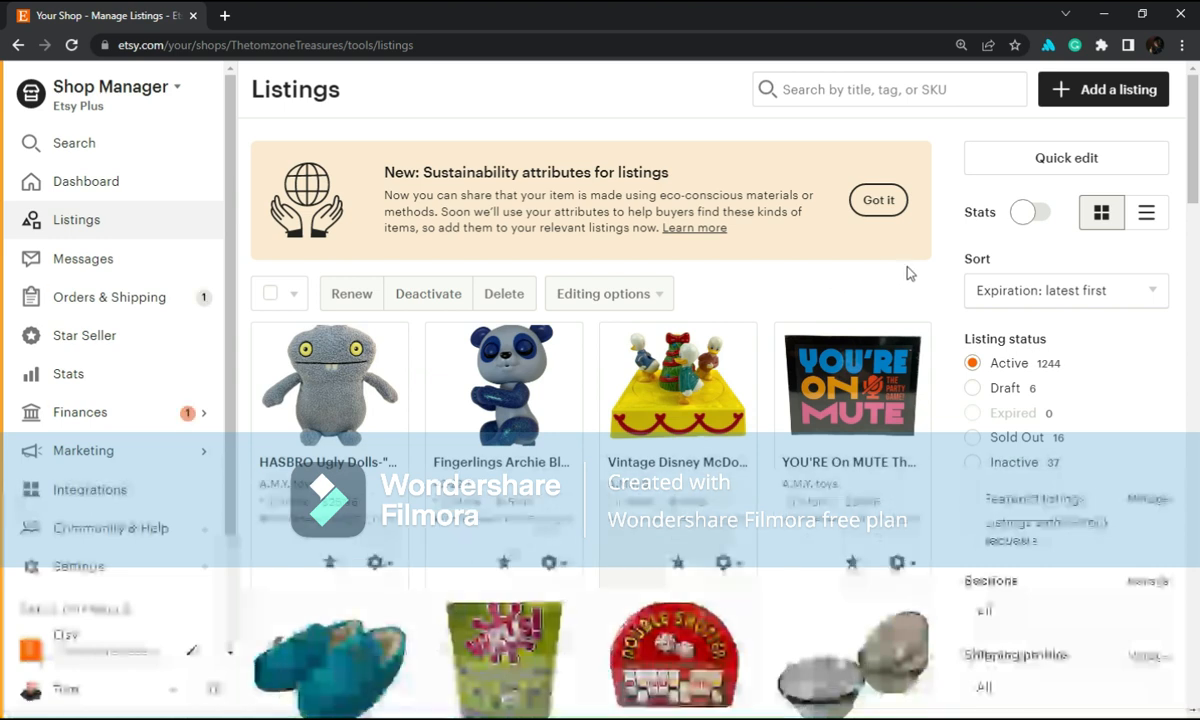
click(1104, 90)
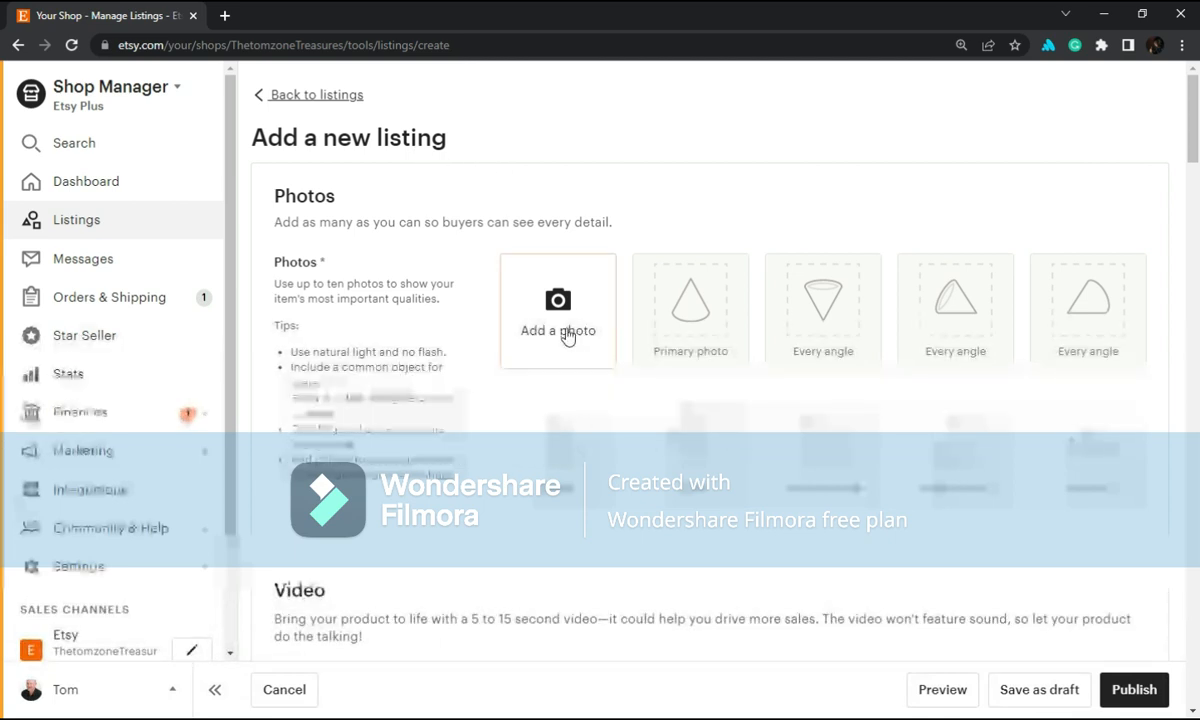
- Add the seven photos of the black "I Tell Dad Jokes Periodically" T-shirt to the new listing
click(566, 335)
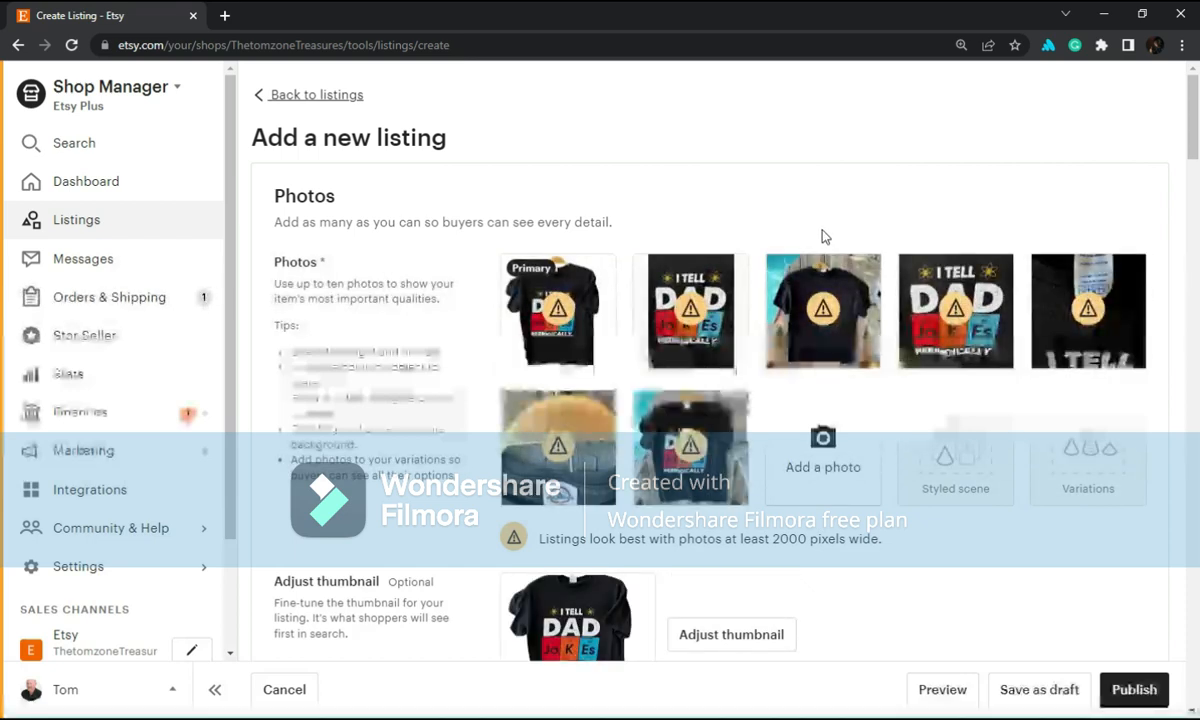
scroll(822, 236, down, 3)
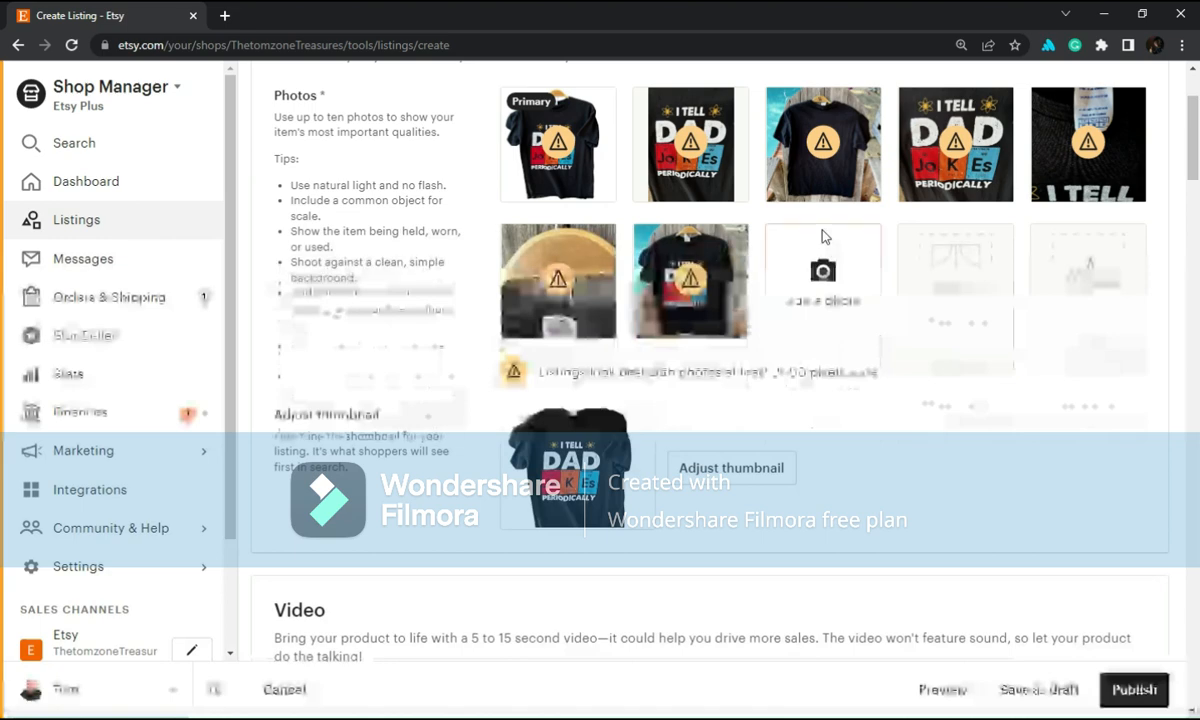
scroll(822, 236, down, 2)
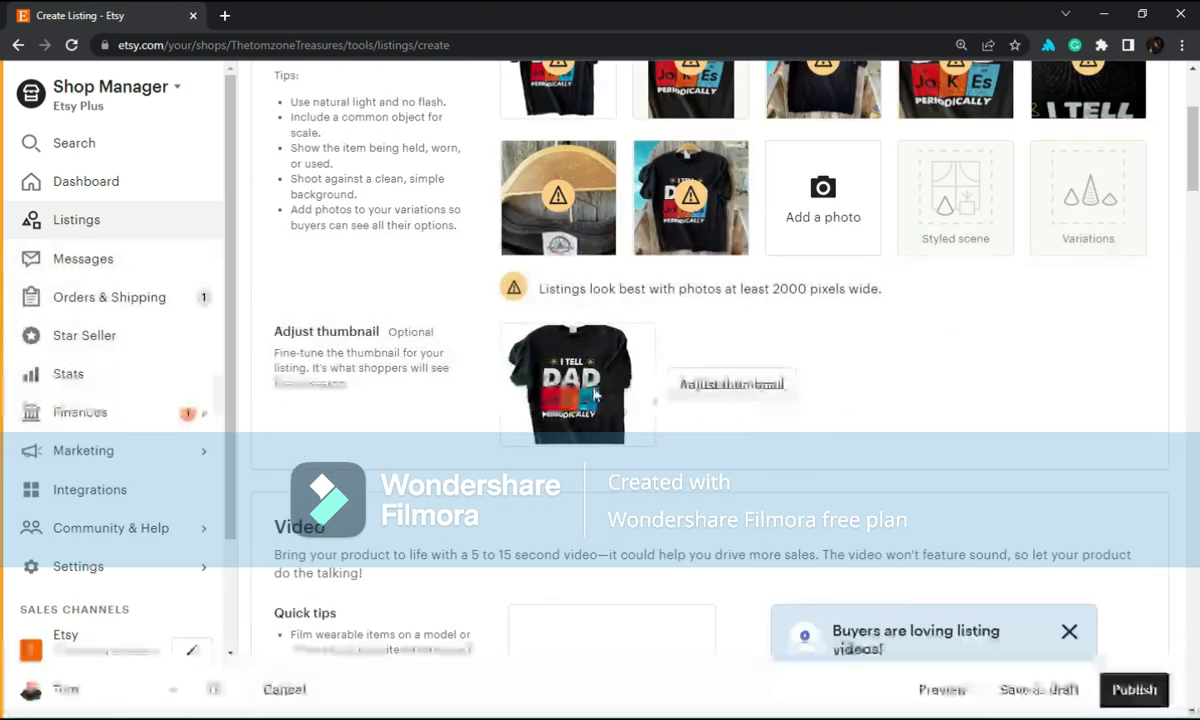
scroll(595, 395, up, 2)
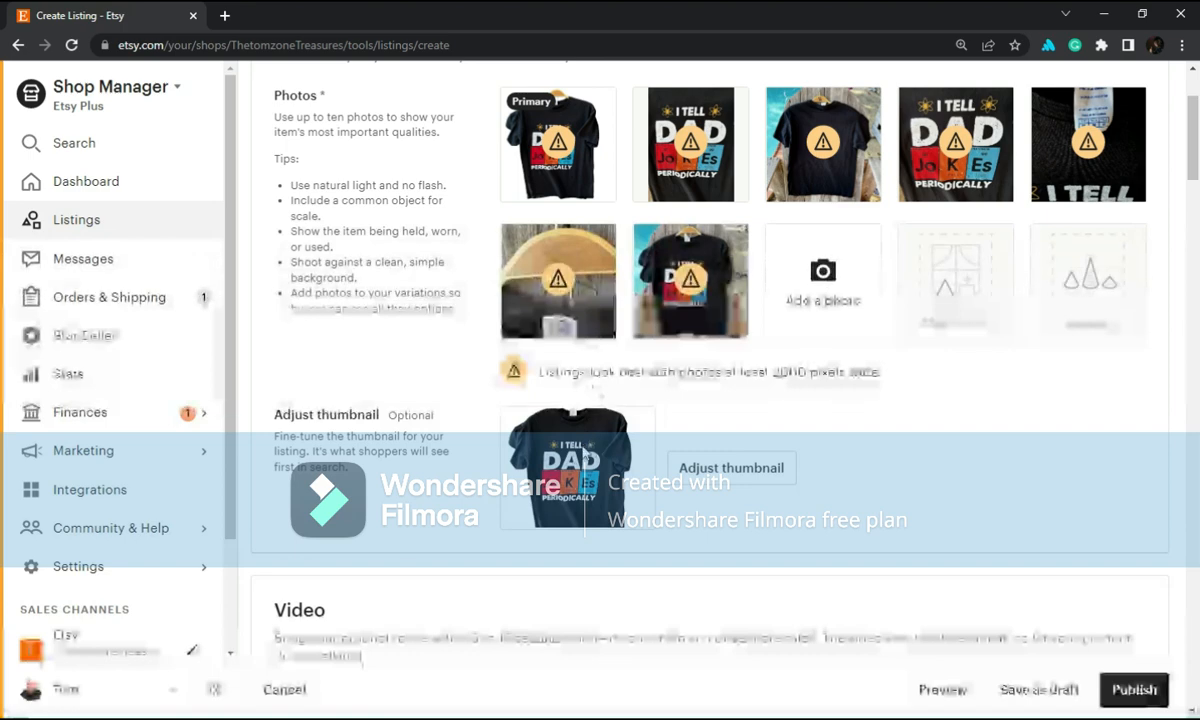
- Try a closer zoom on the shirt in the primary photo's thumbnail adjustment
click(726, 486)
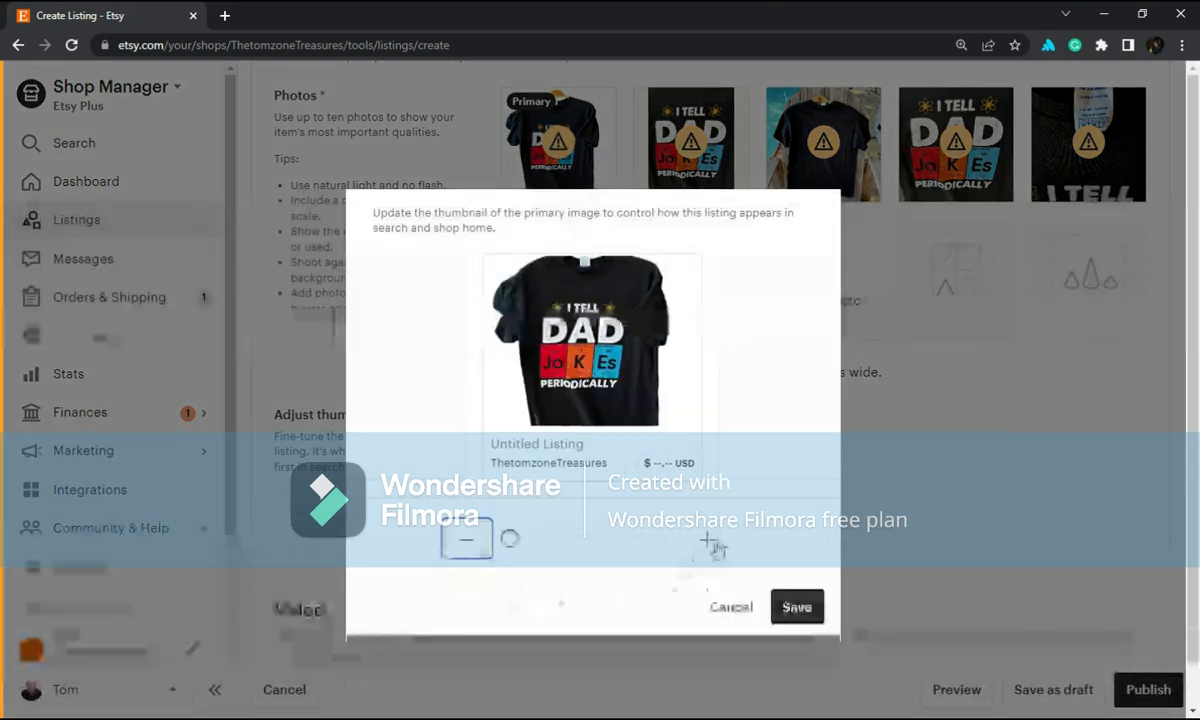
click(710, 543)
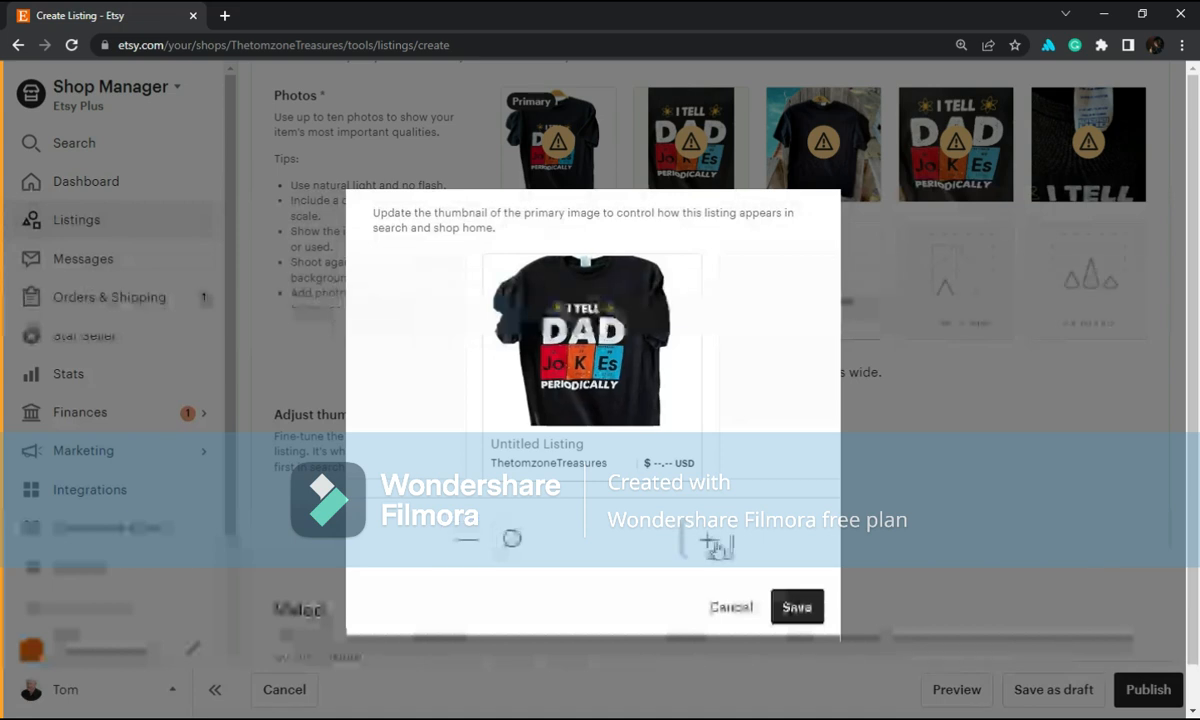
click(714, 546)
click(714, 546)
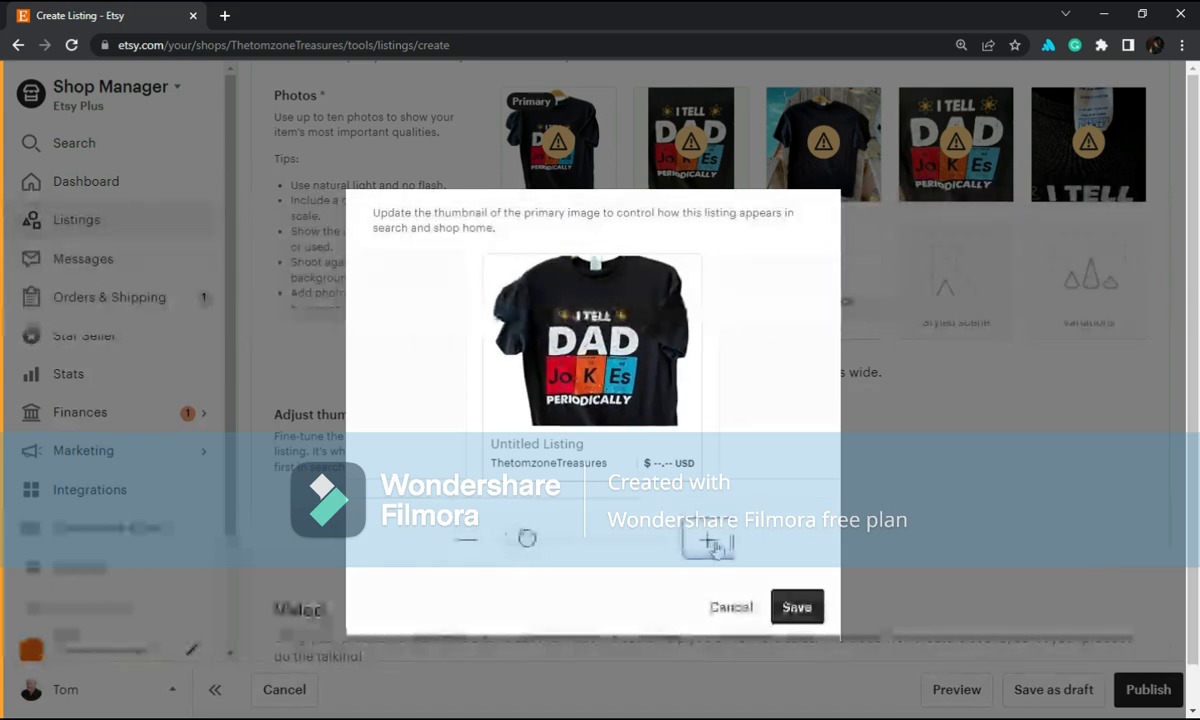
click(714, 546)
click(714, 546)
click(714, 546)
click(714, 546)
click(714, 546)
click(714, 547)
click(714, 547)
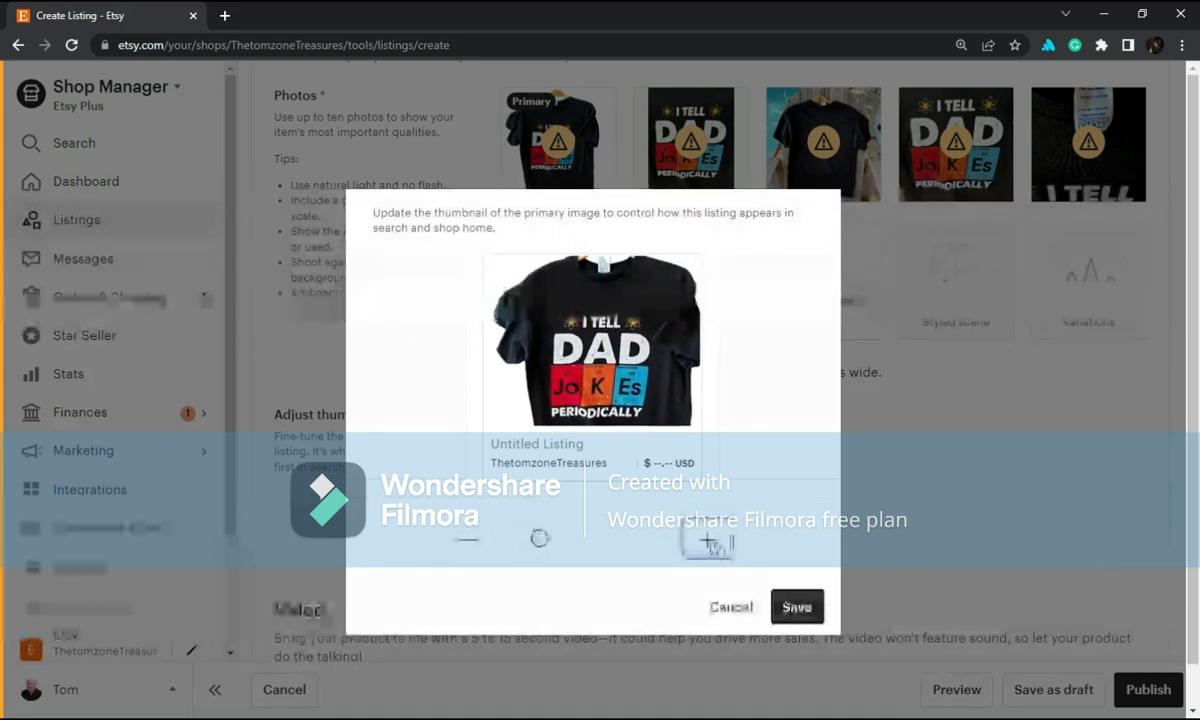
click(714, 547)
- Zoom the listing thumbnail fully out and save the thumbnail
click(470, 548)
click(470, 548)
click(470, 547)
click(470, 547)
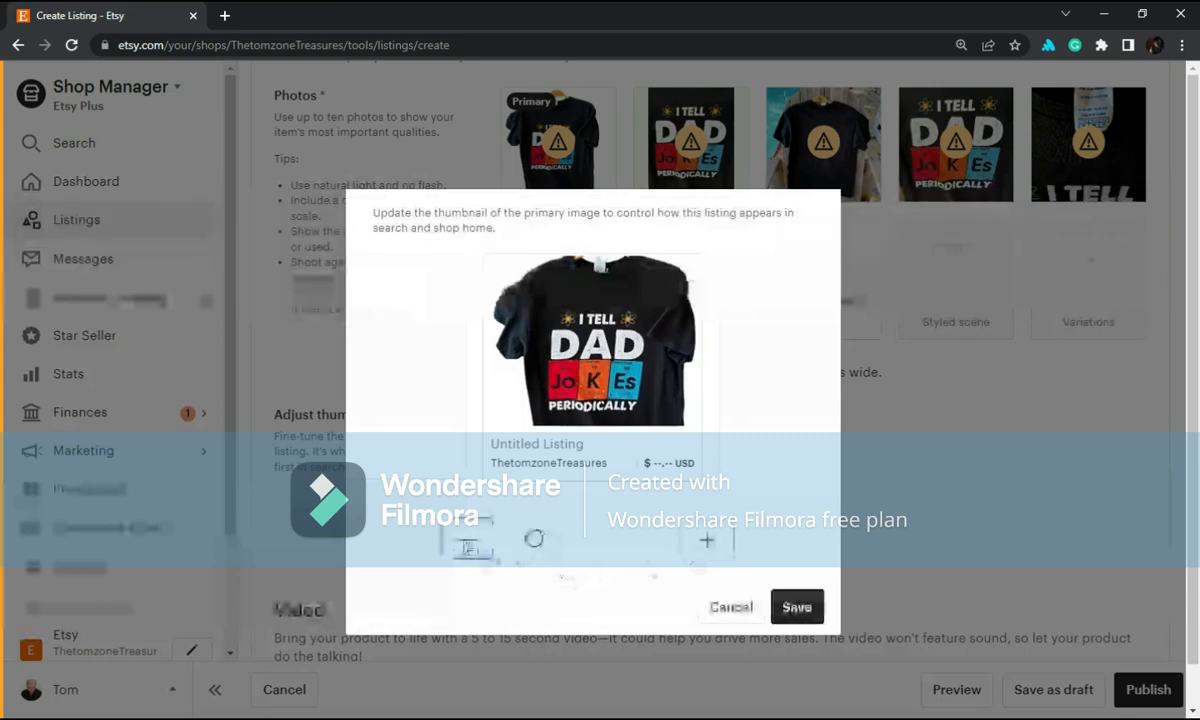
click(470, 547)
click(470, 547)
click(470, 547)
click(470, 547)
click(470, 547)
click(470, 547)
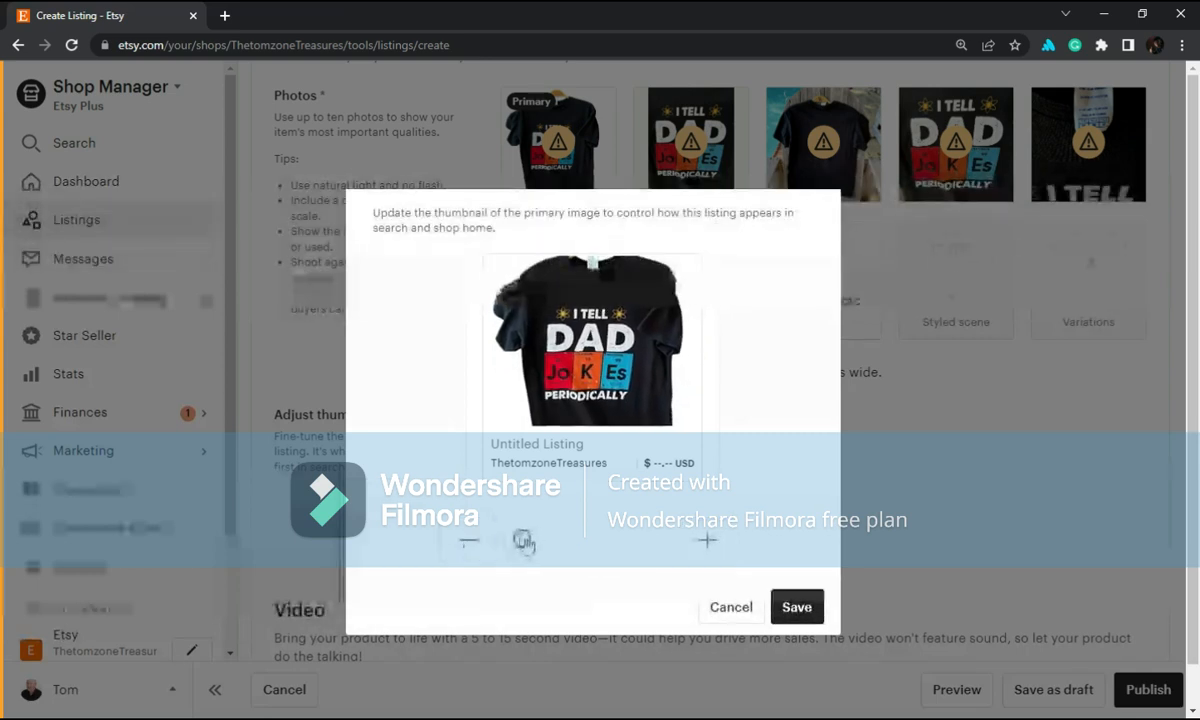
drag(525, 545, 502, 547)
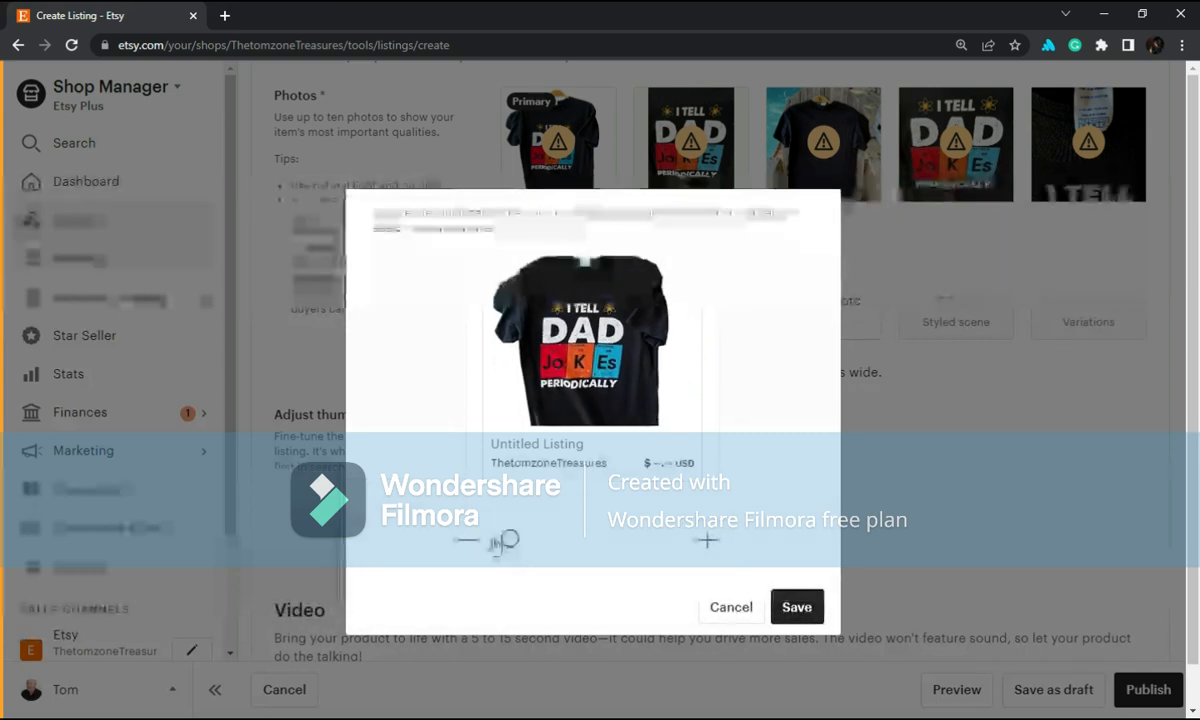
click(796, 607)
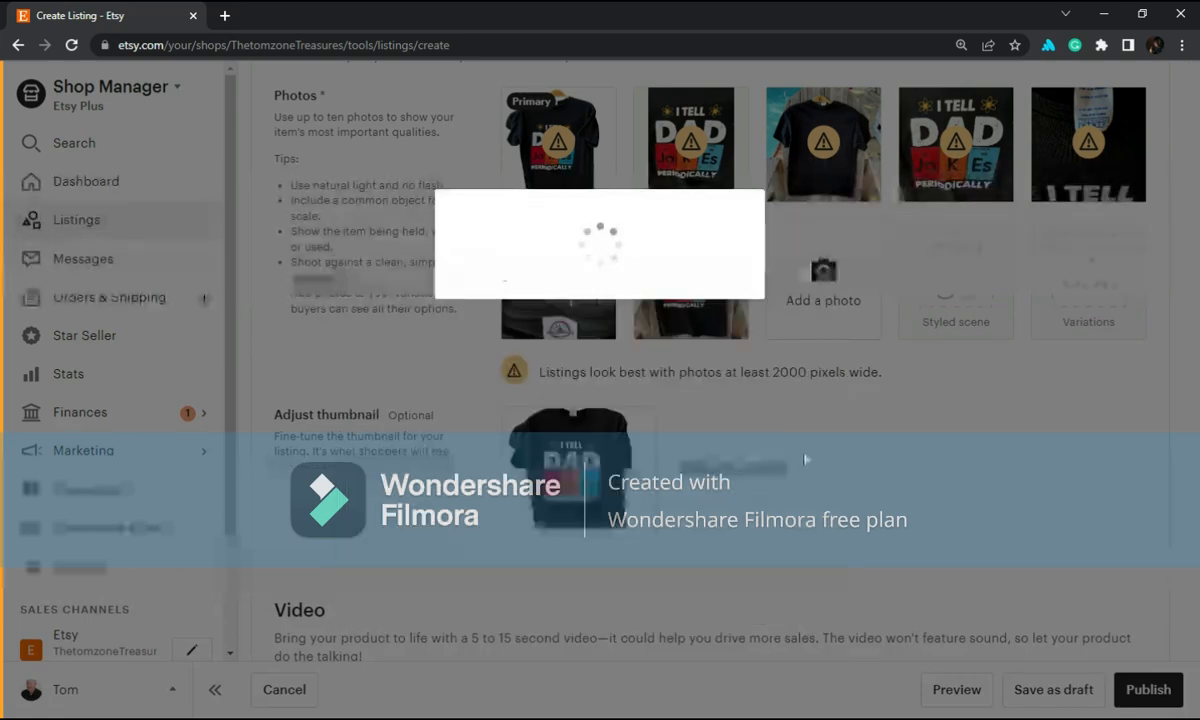
- Look over the video and listing details sections and recheck the uploaded shirt photos
scroll(775, 400, down, 4)
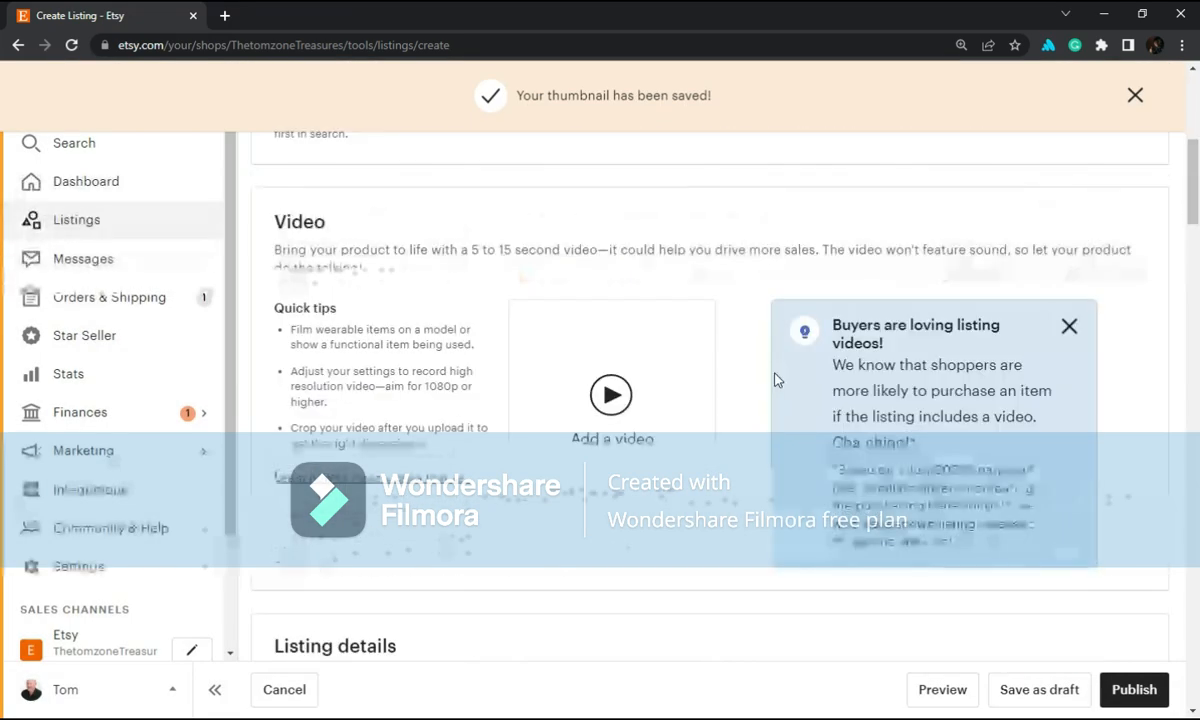
scroll(775, 380, down, 2)
scroll(776, 379, down, 3)
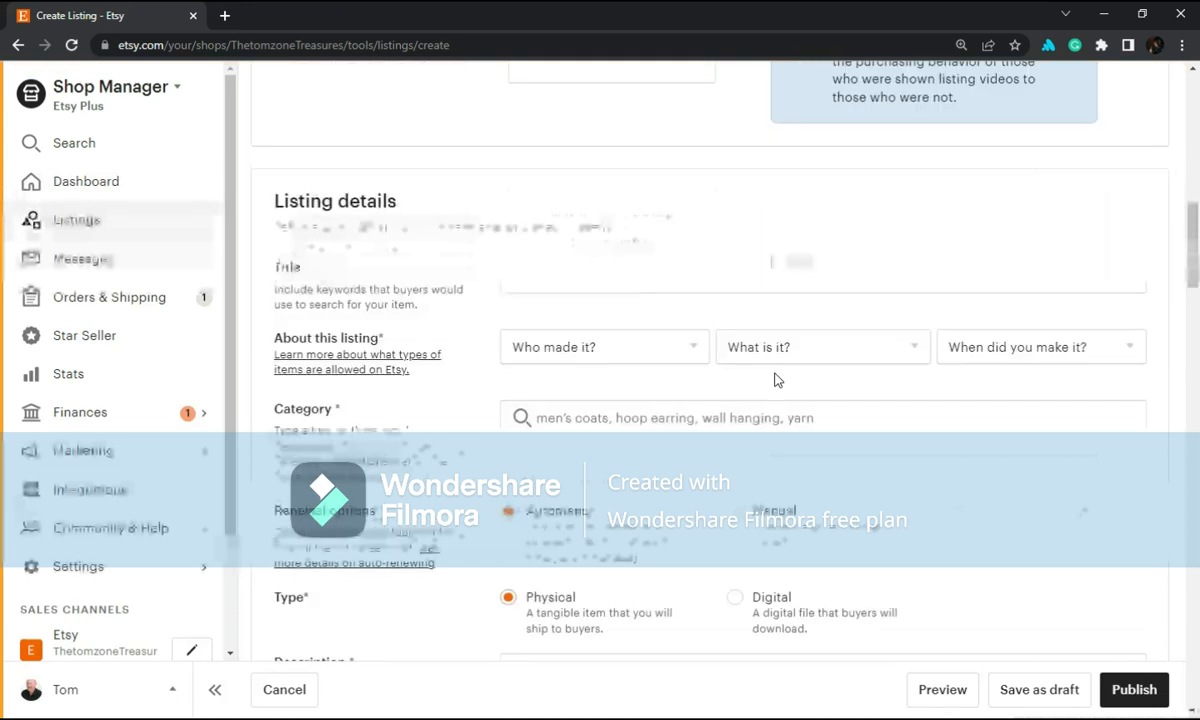
click(621, 288)
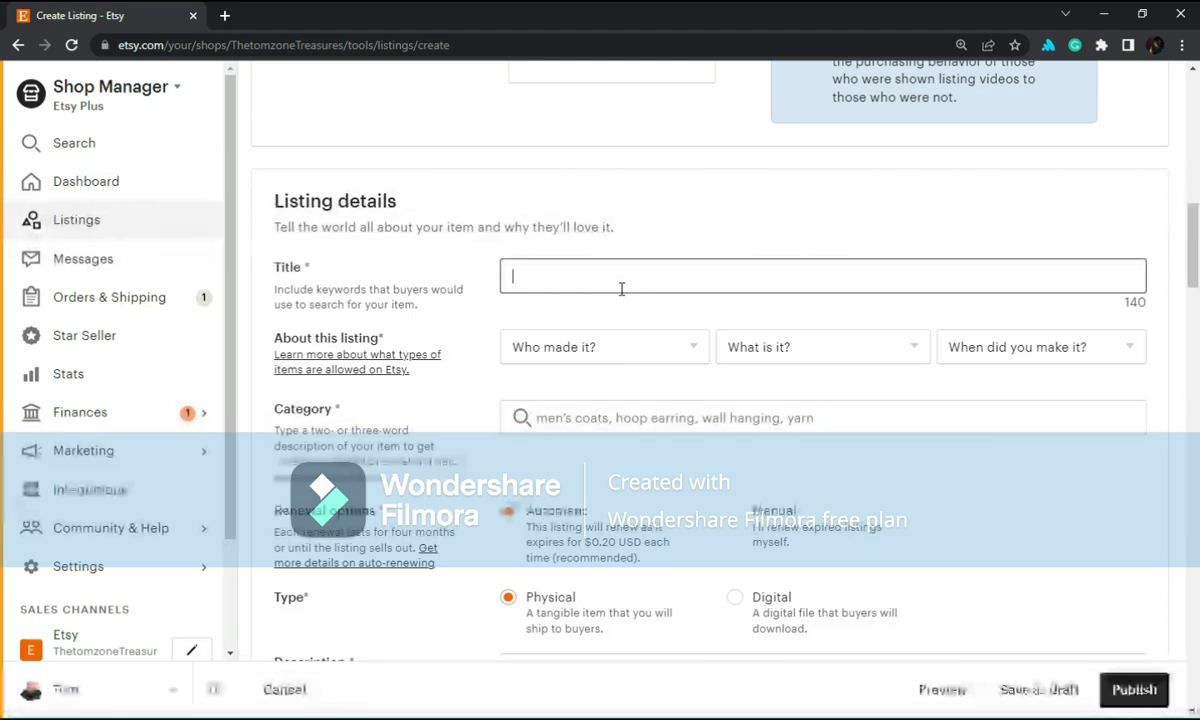
scroll(690, 278, up, 6)
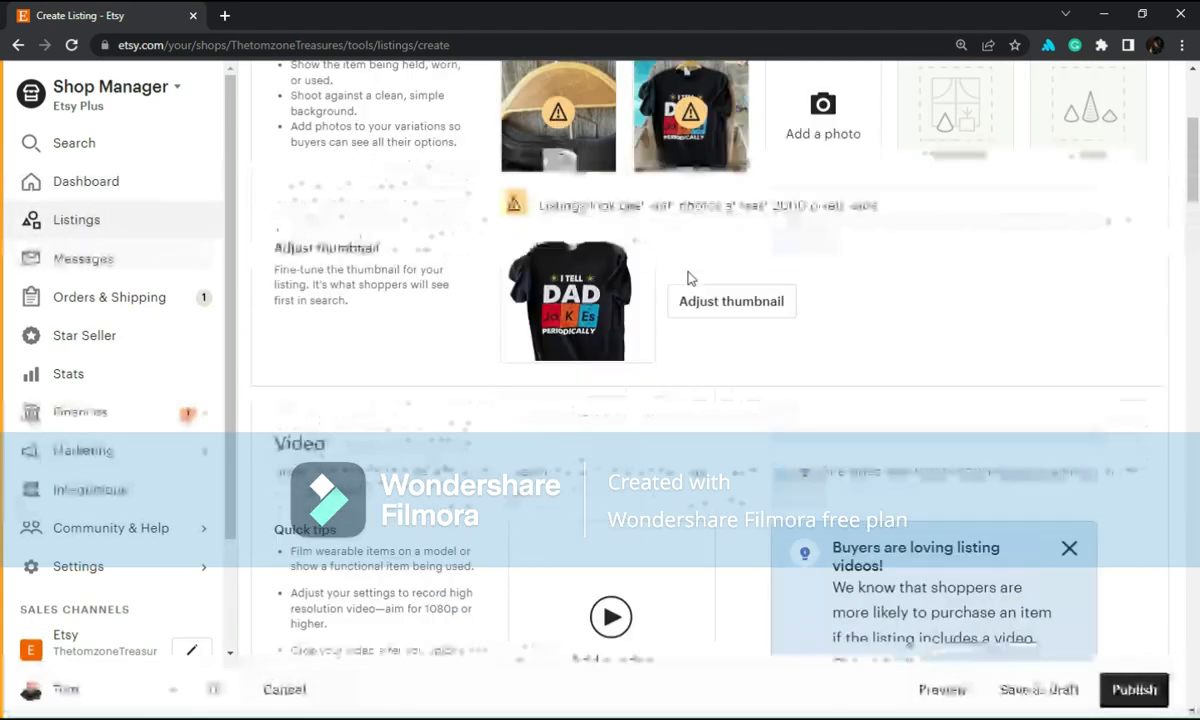
scroll(688, 278, up, 3)
scroll(680, 330, down, 1)
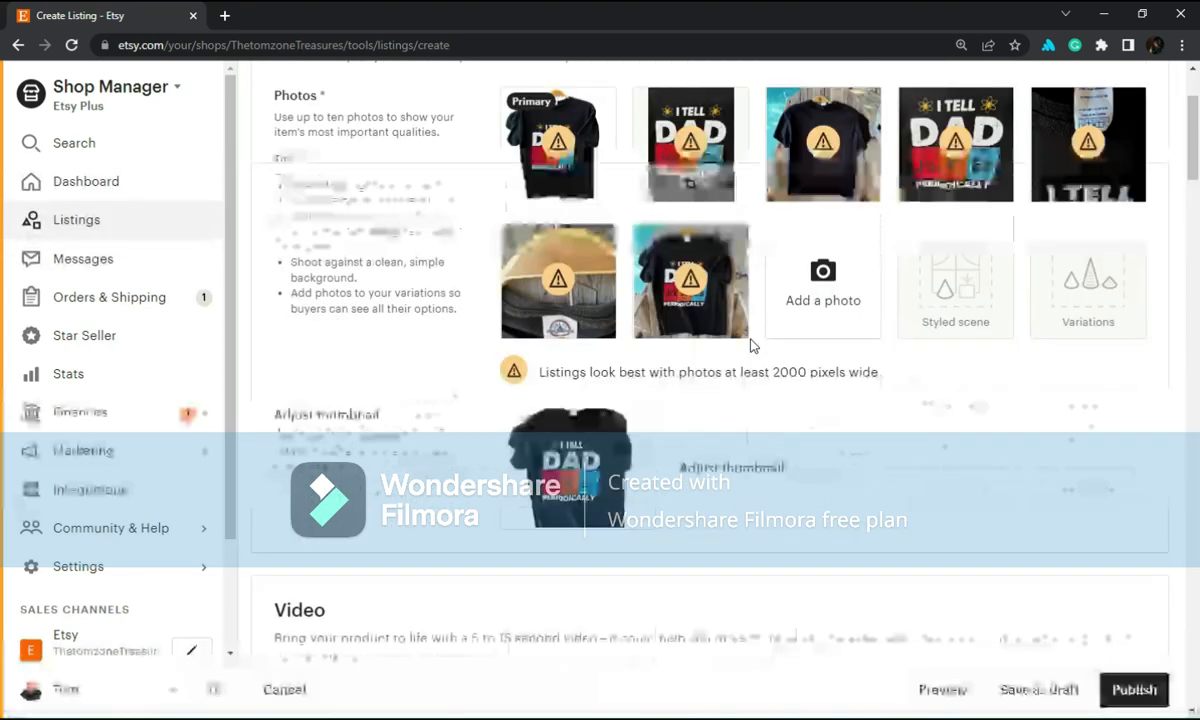
scroll(801, 380, down, 6)
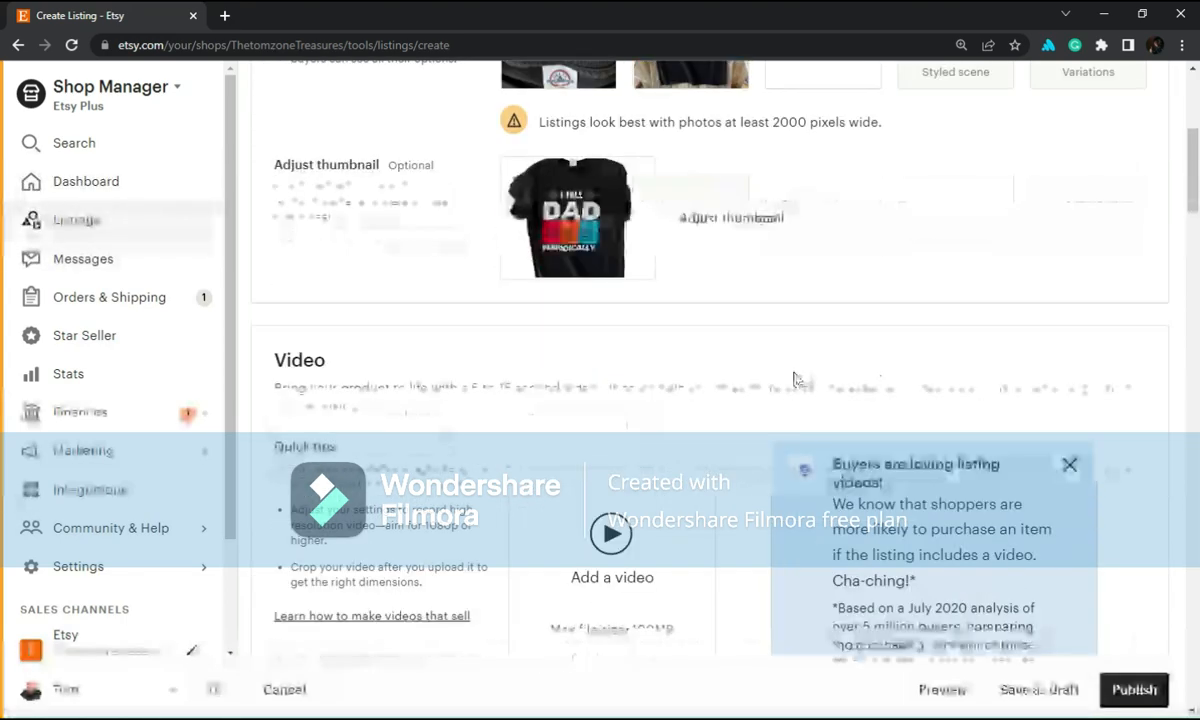
- Begin the listing title with the shirt's slogan, "I Tell Dad Jokes Periodically"
click(765, 445)
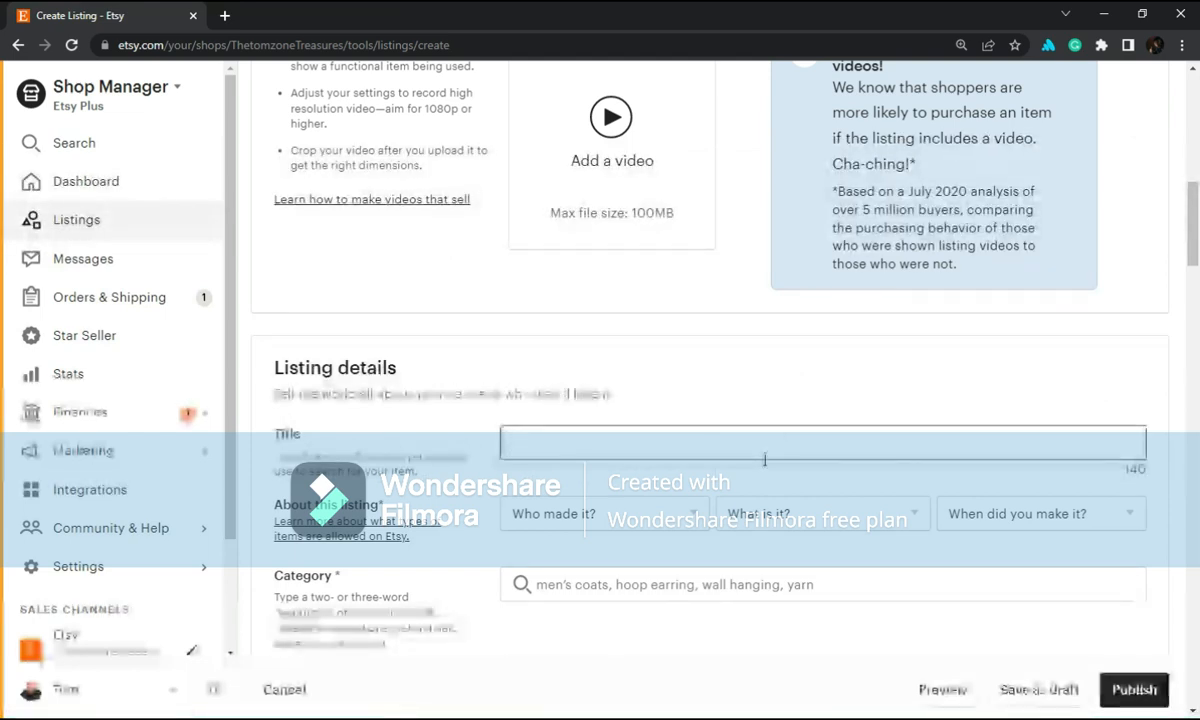
text(I)
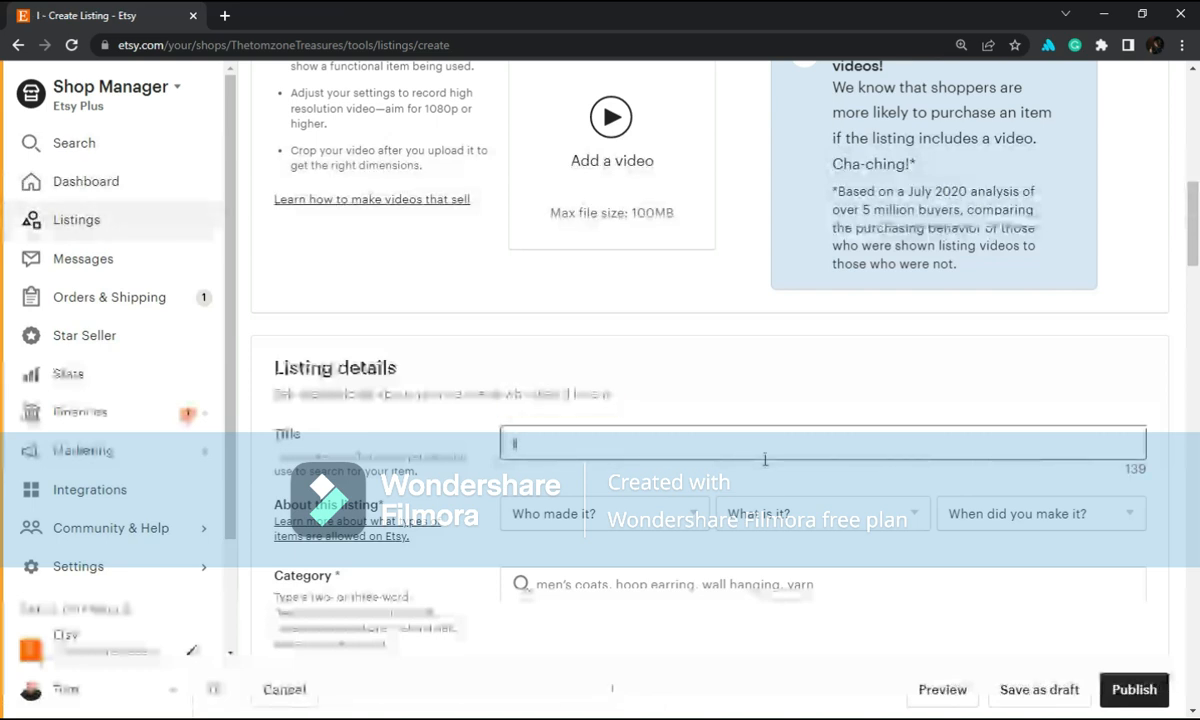
text( wa)
key(BackSpace)
key(BackSpace)
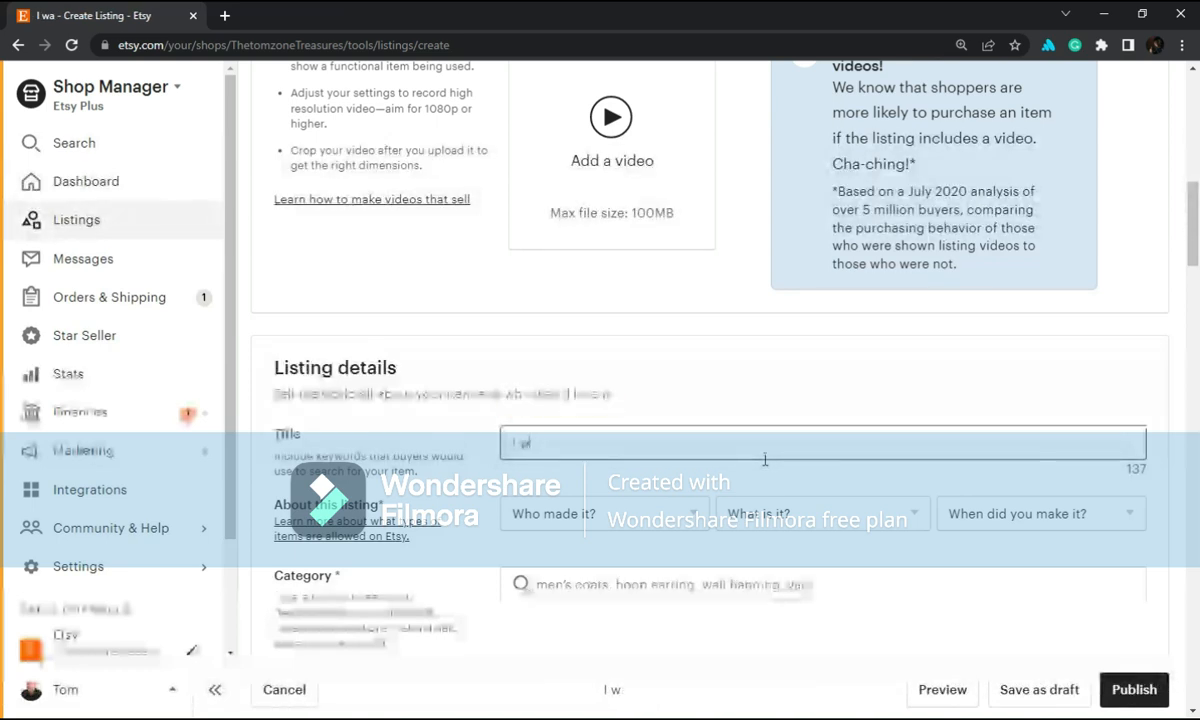
text(Tell That)
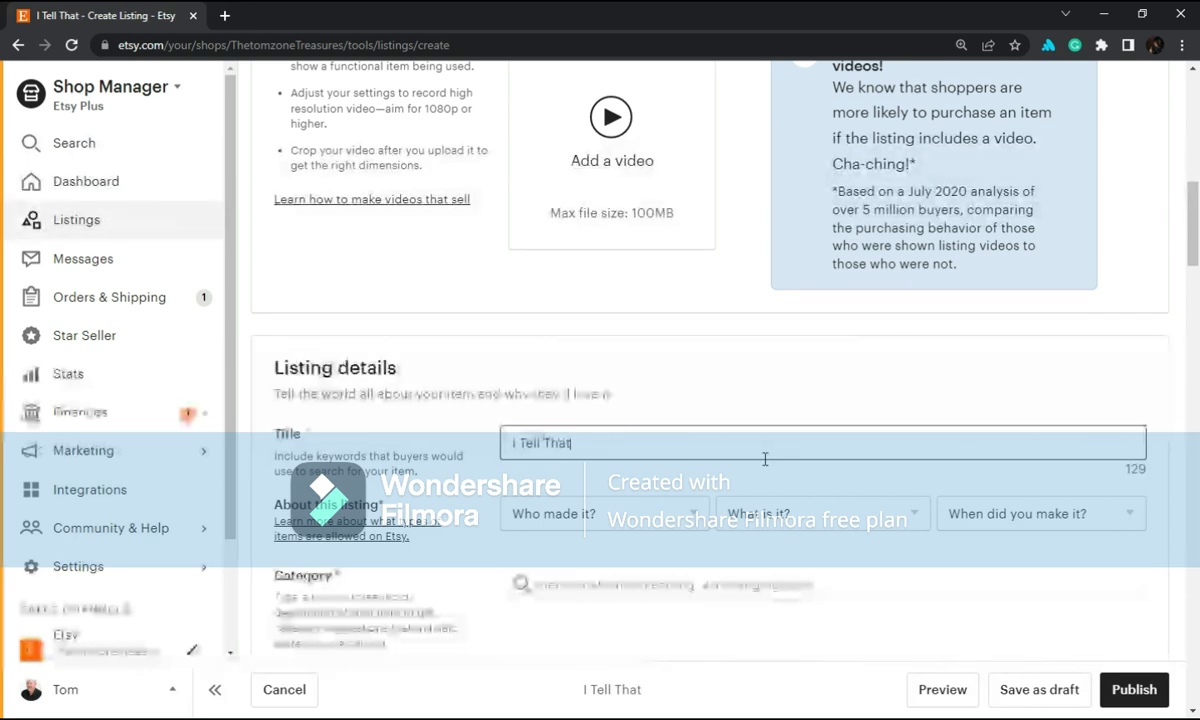
key(BackSpace)
key(BackSpace)
key(BackSpace)
key(BackSpace)
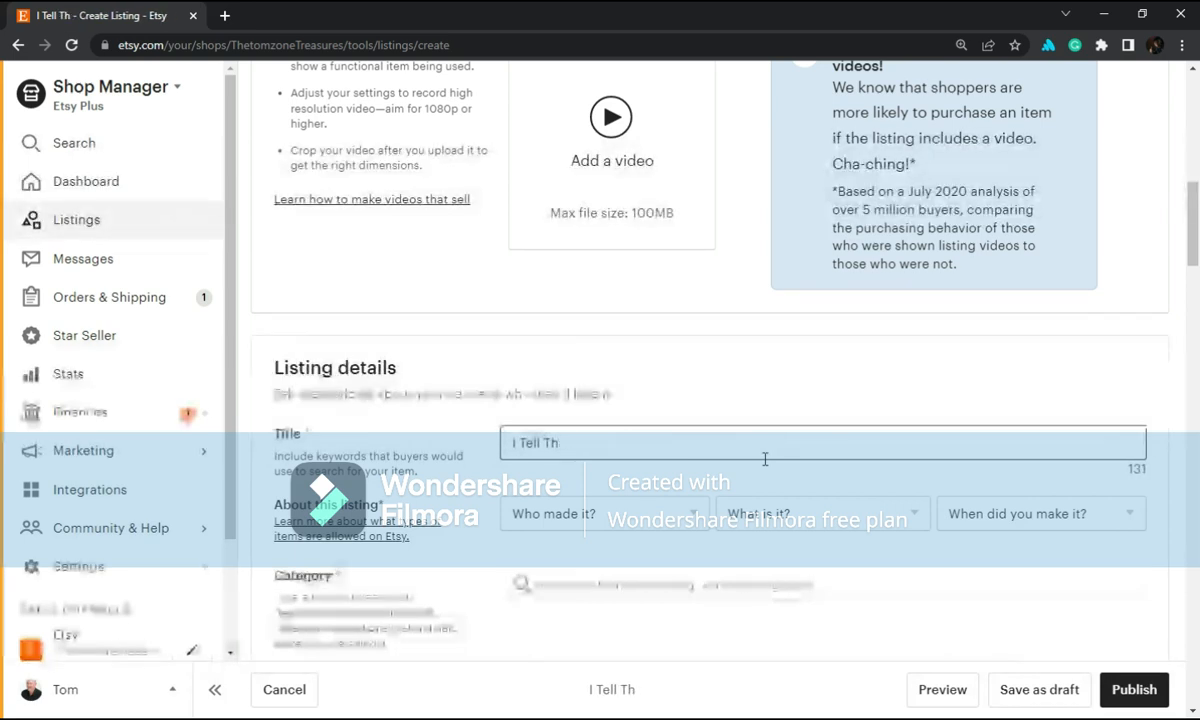
text(Da)
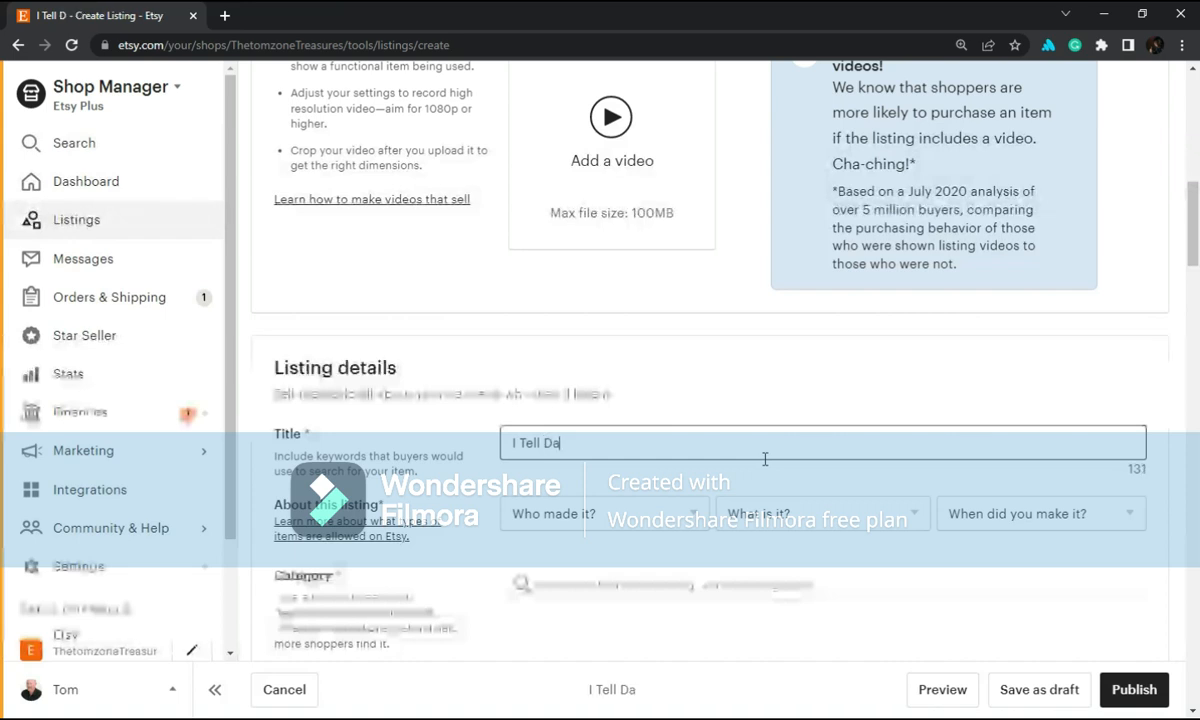
text(d Joke)
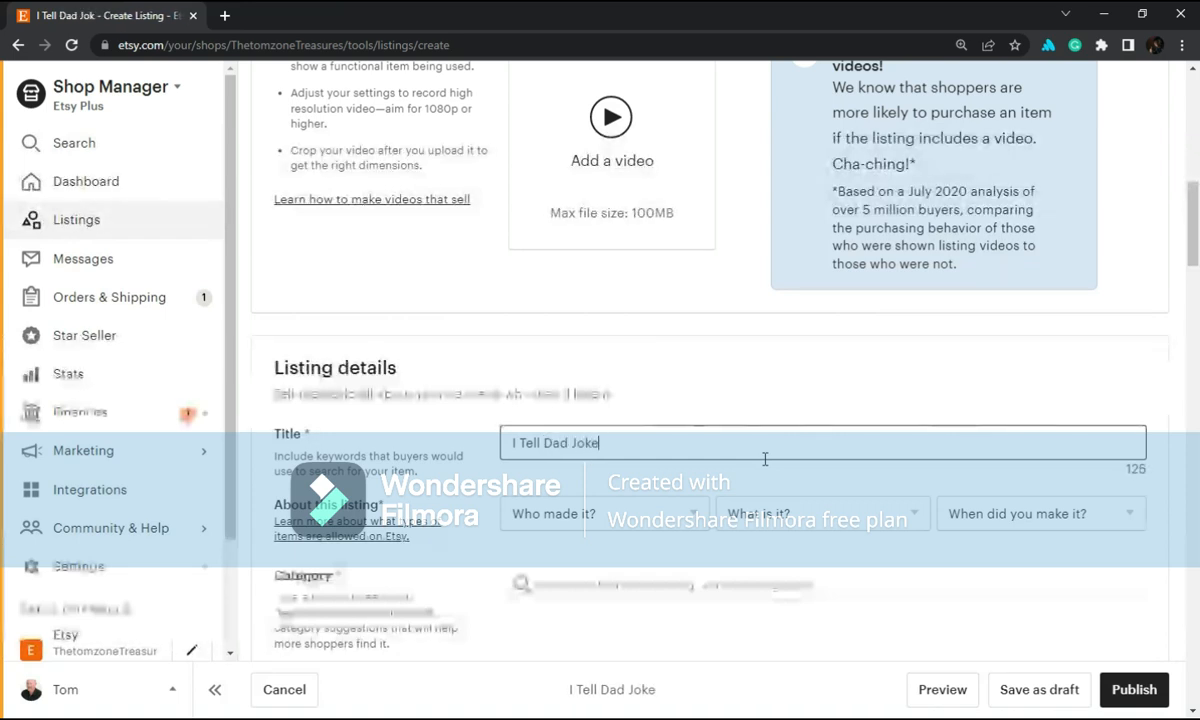
text(s Period)
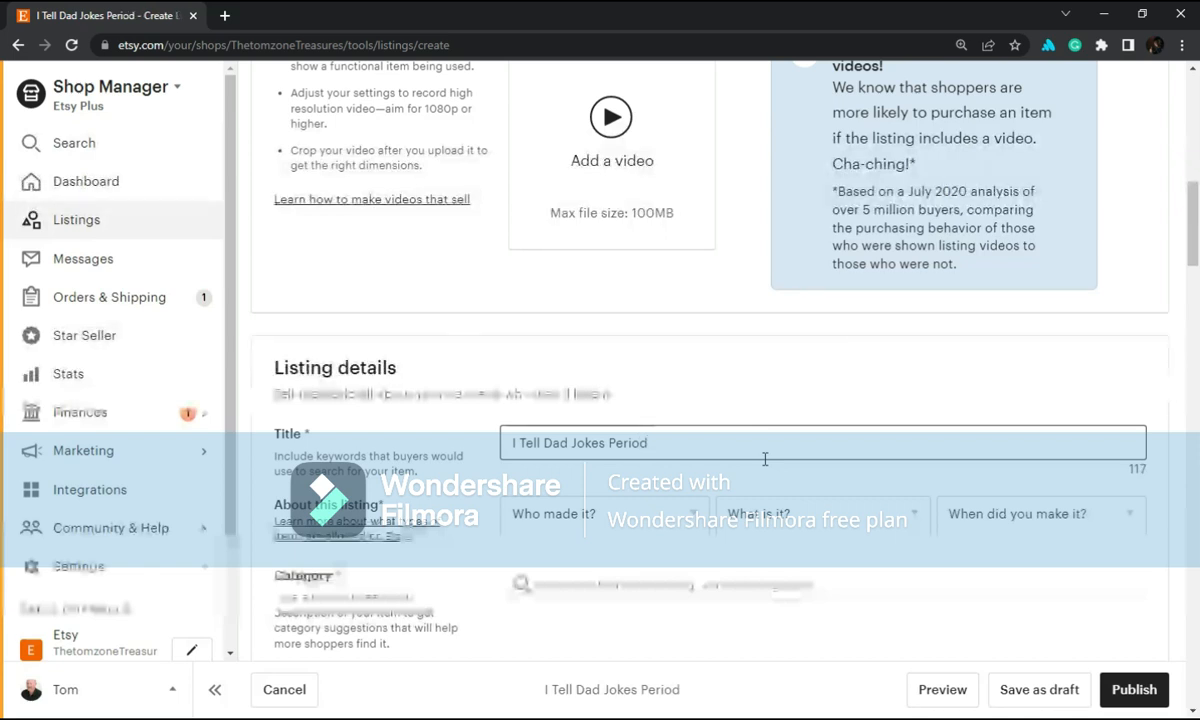
text(ically)
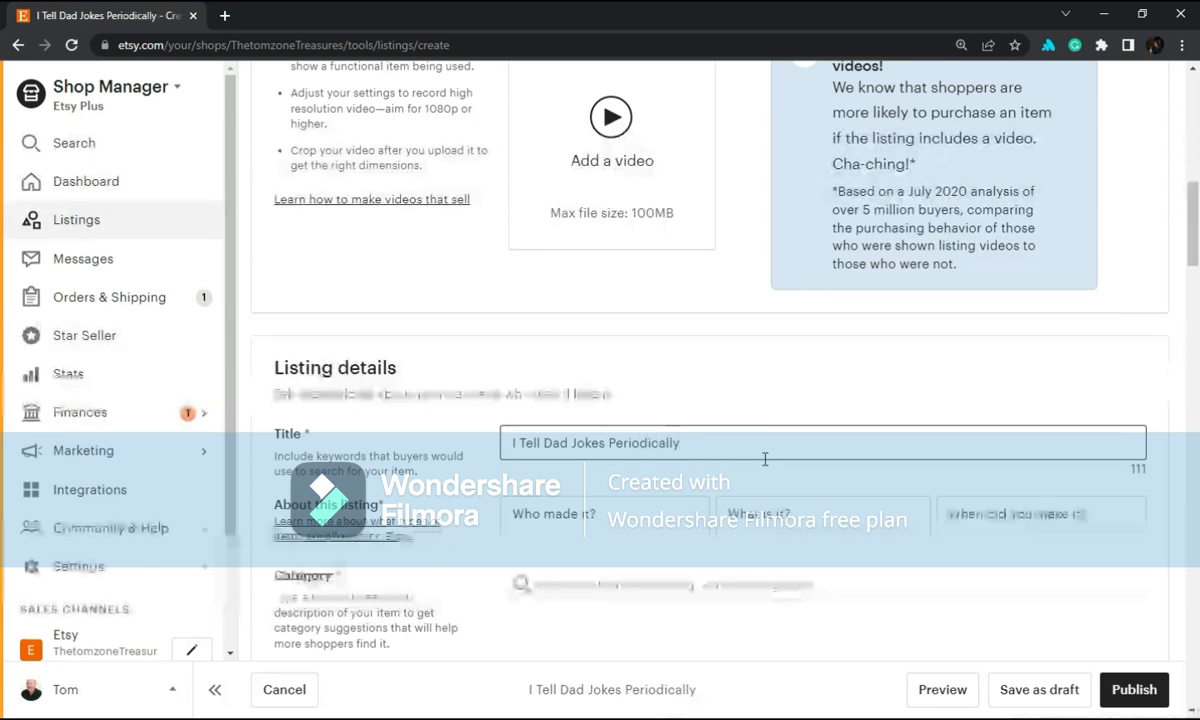
- Extend the listing title with the keywords "Funny Tee T-Shirt Black Medium 100% Cotton"
text( Funny Tee)
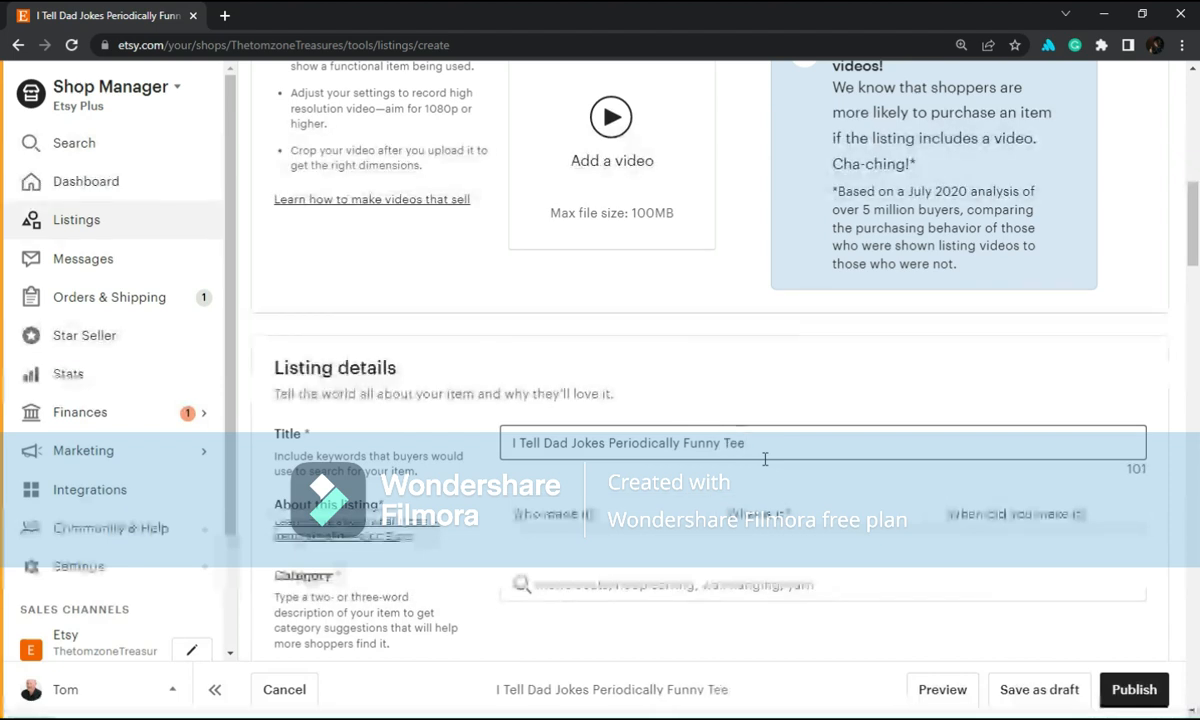
text( T)
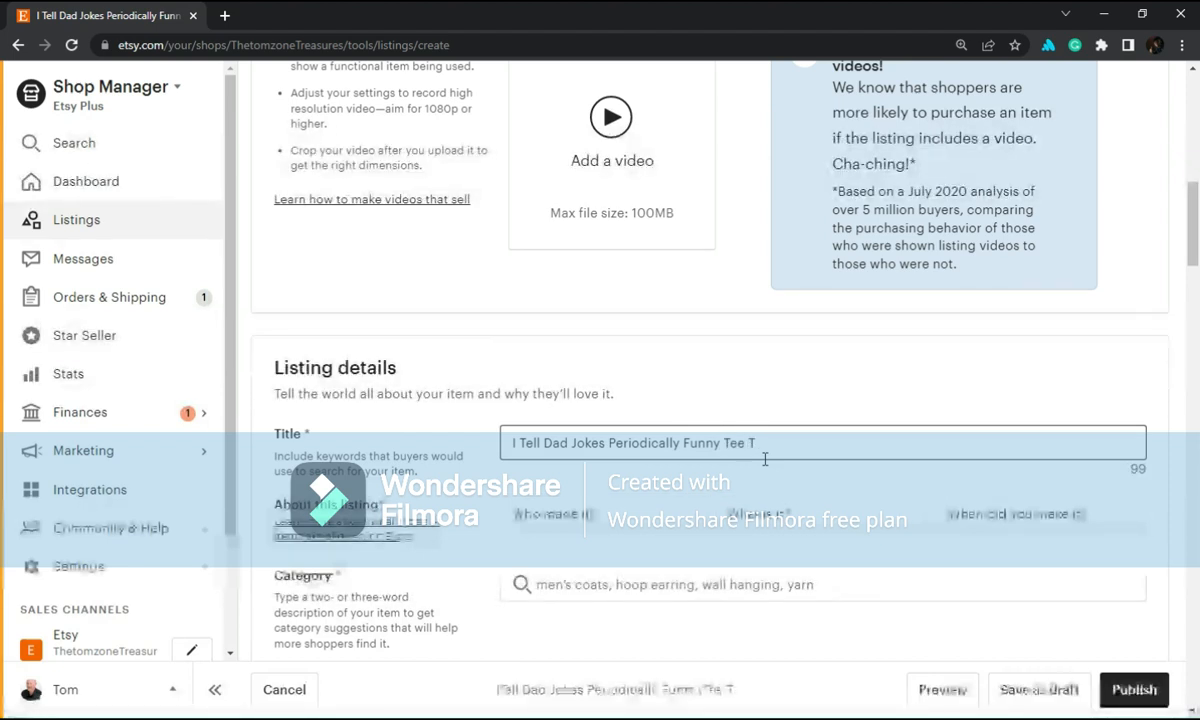
text(-Shirt)
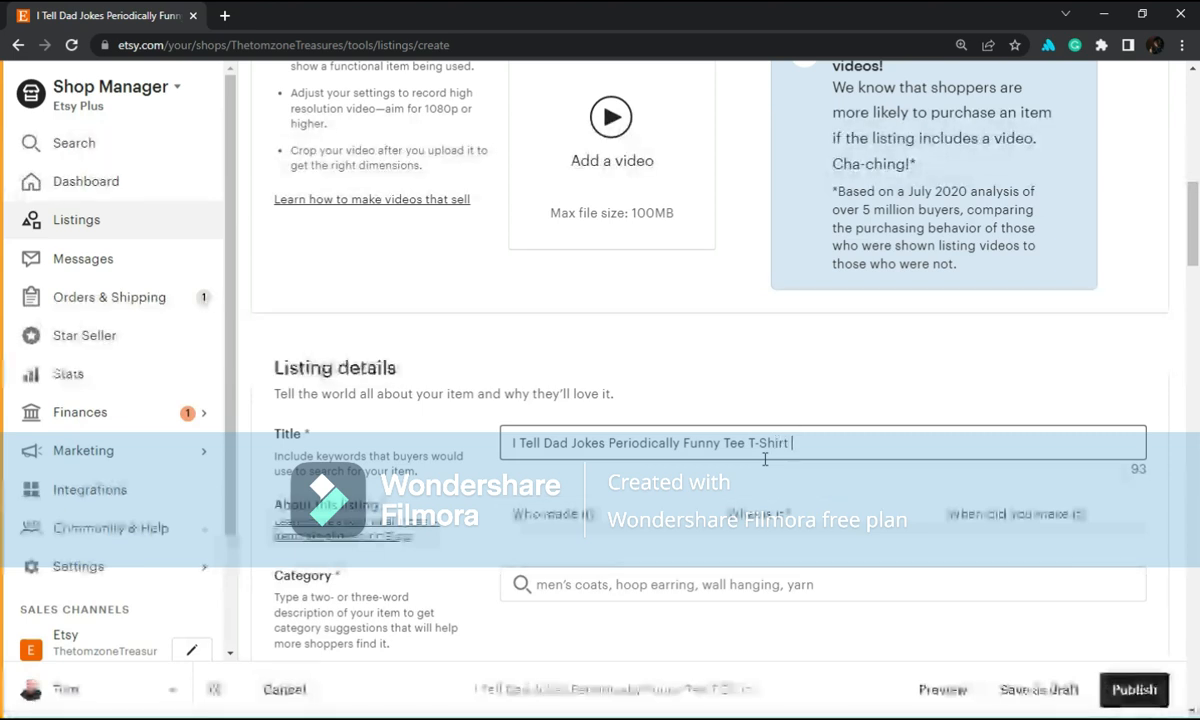
text( Black)
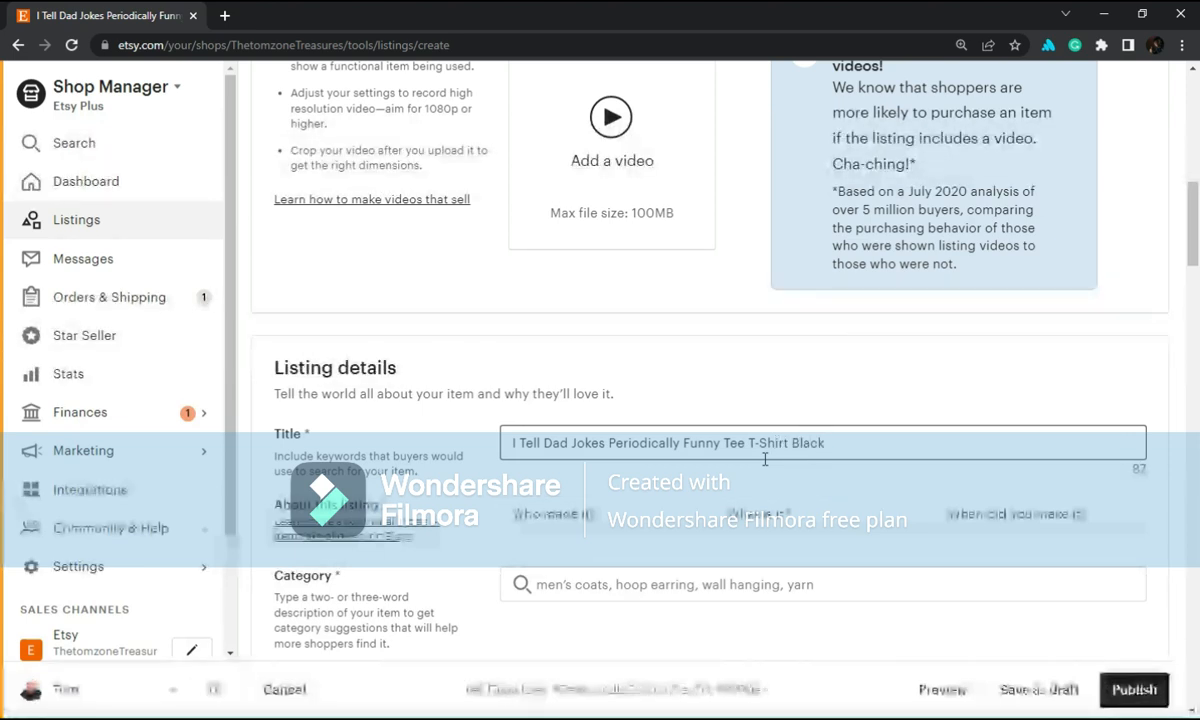
text( Mediu)
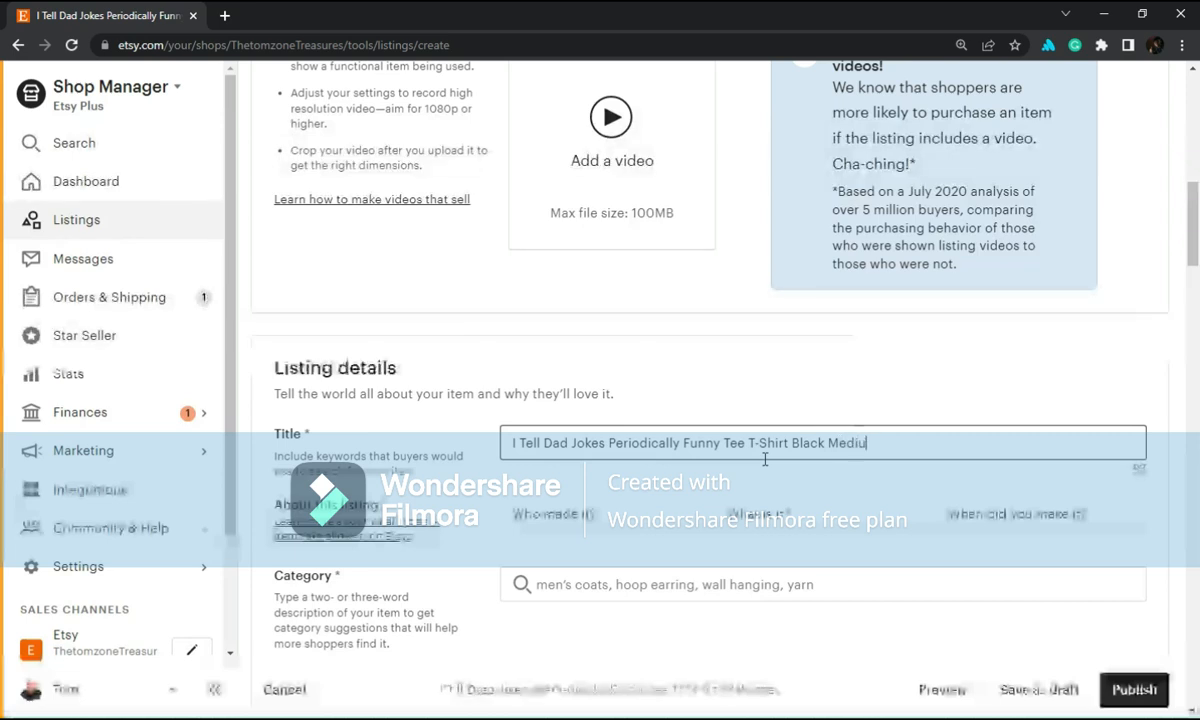
text(m 1)
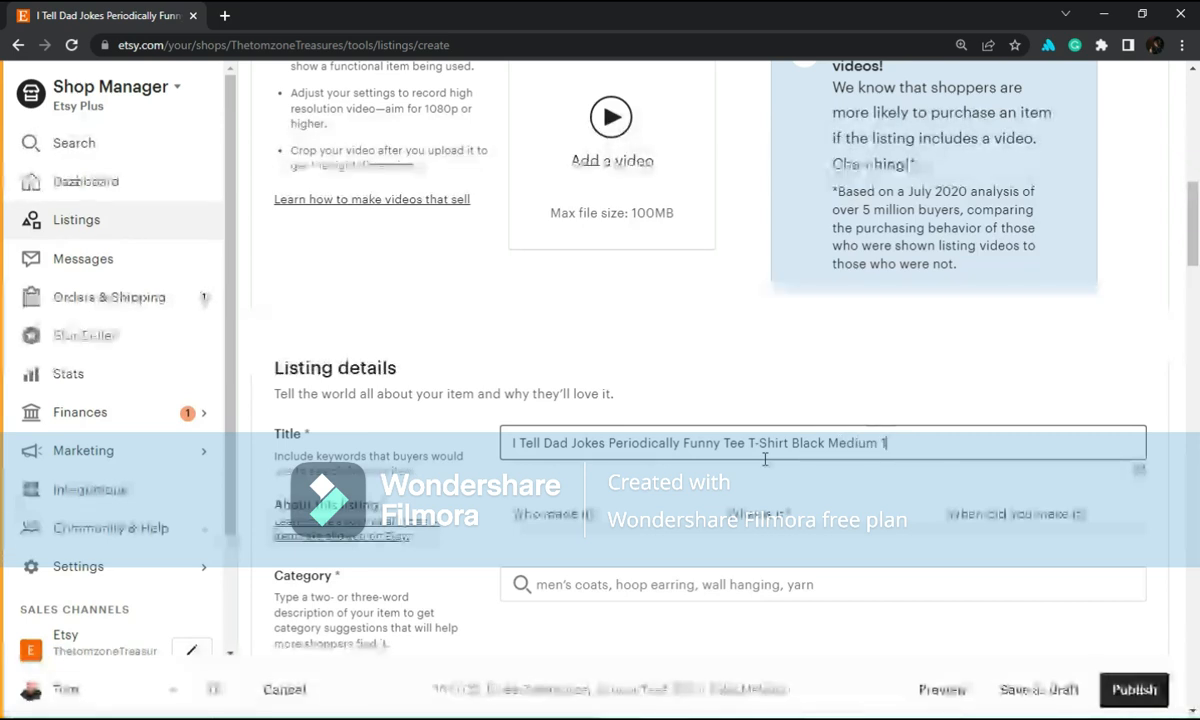
text(00)
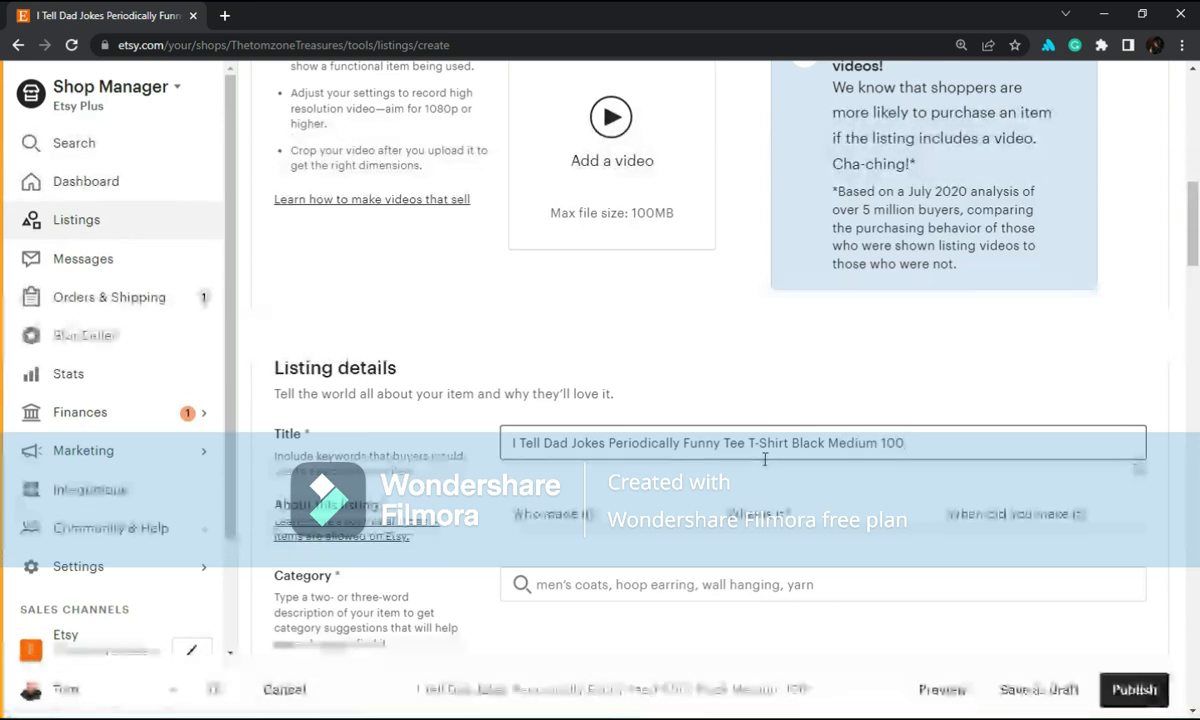
text(%)
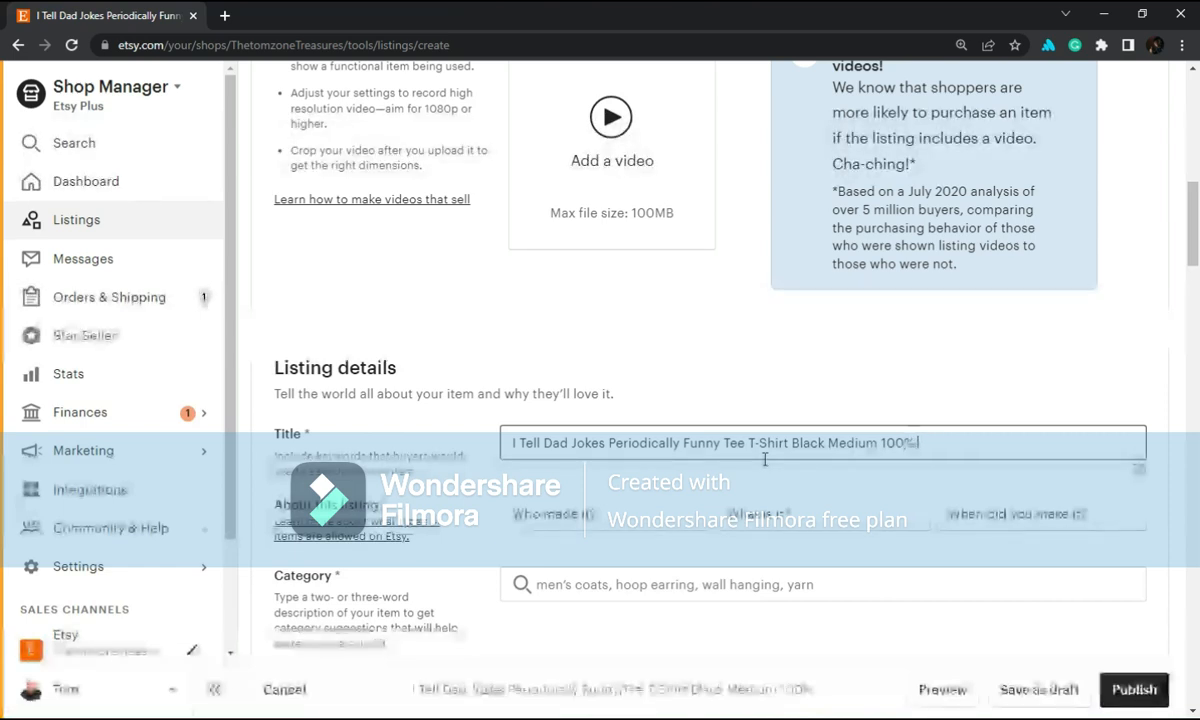
text( Clotton)
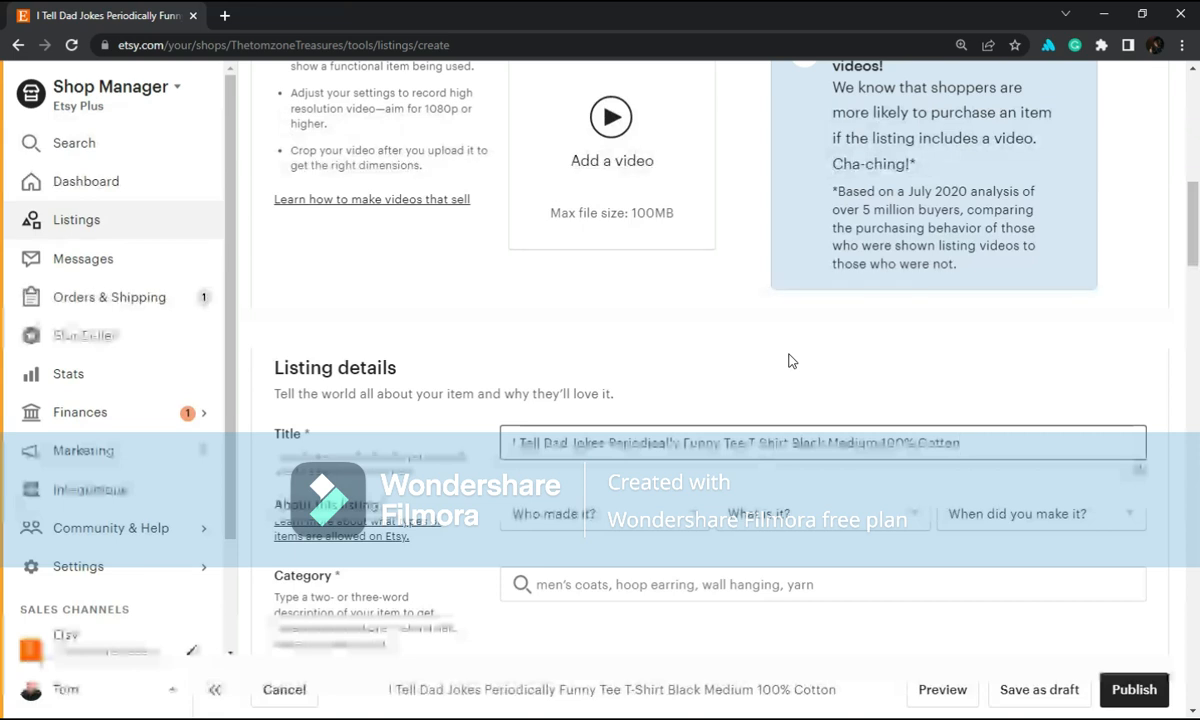
- Describe the item as made by another company or person, a finished product, and made before 2003
scroll(788, 360, down, 2)
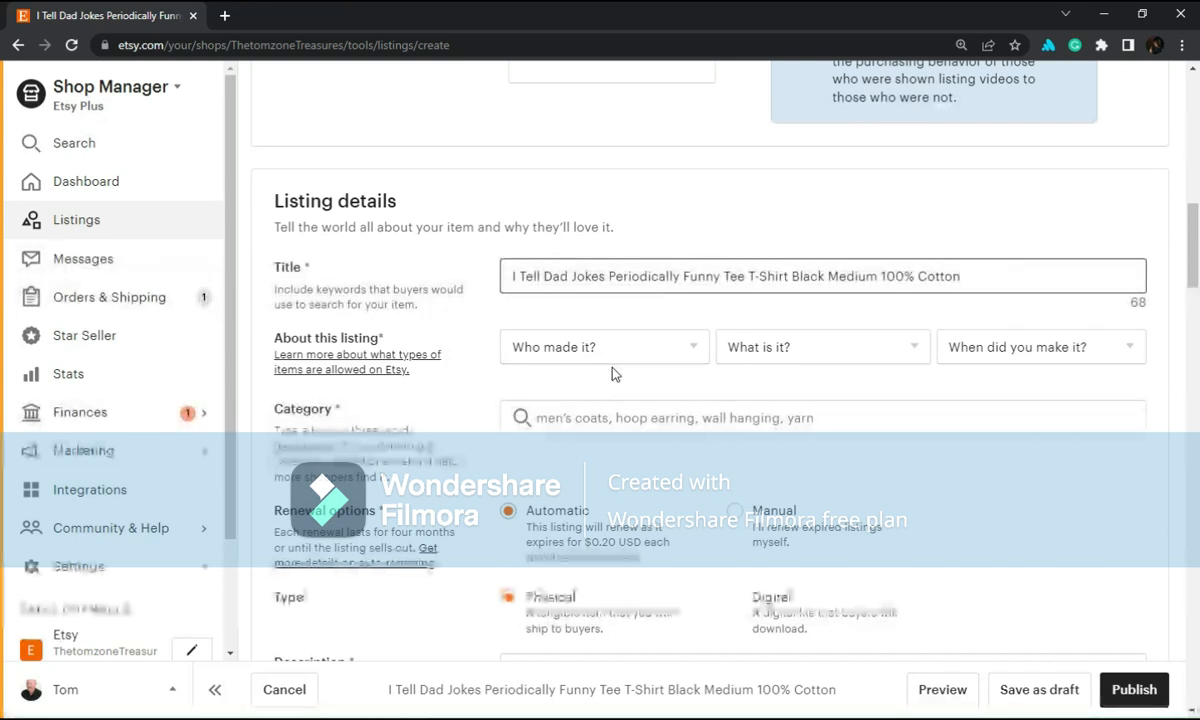
click(697, 355)
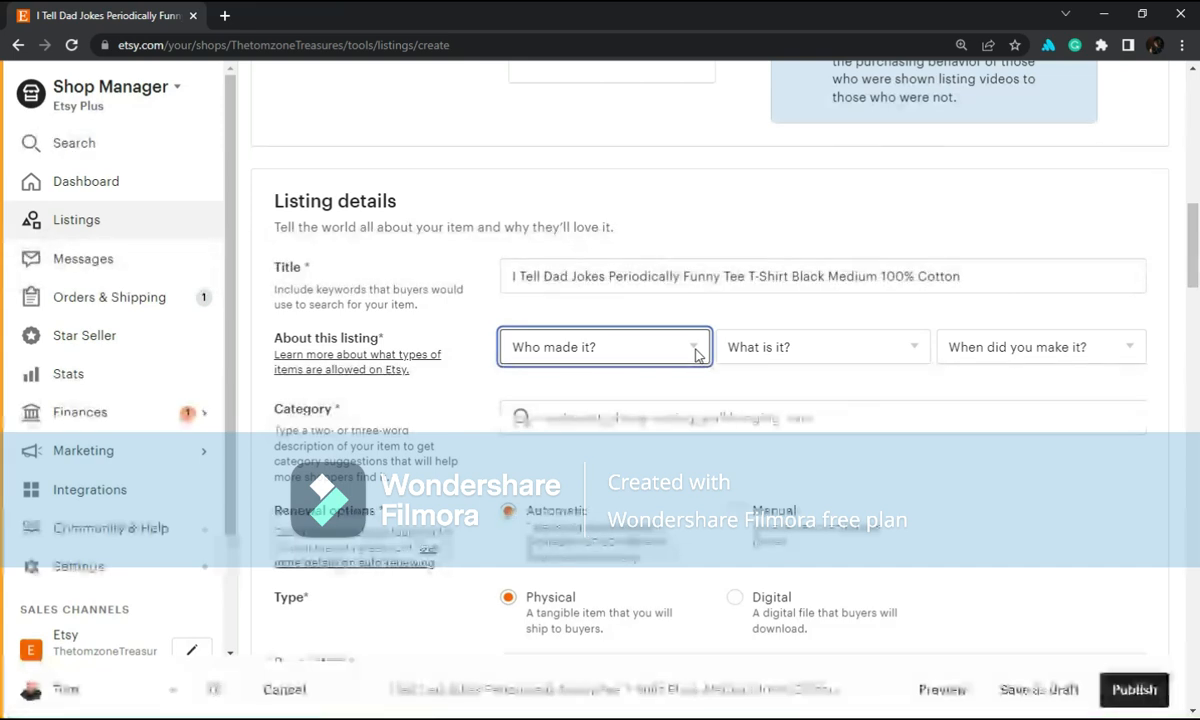
click(677, 444)
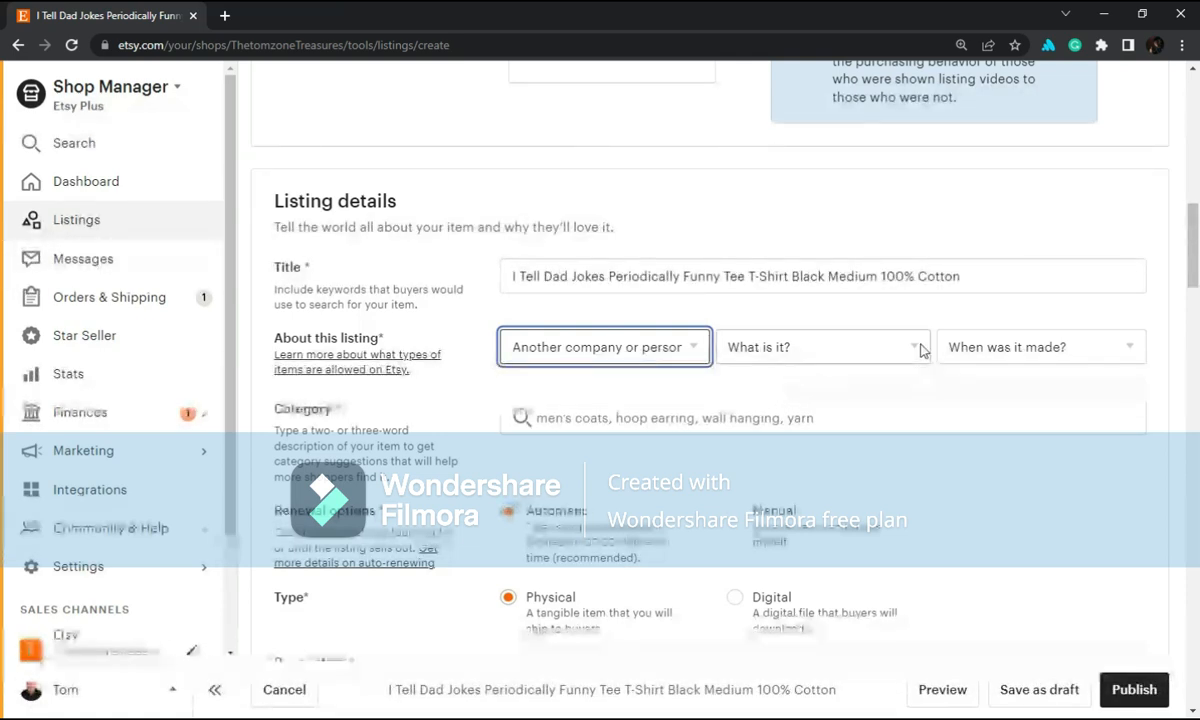
click(920, 347)
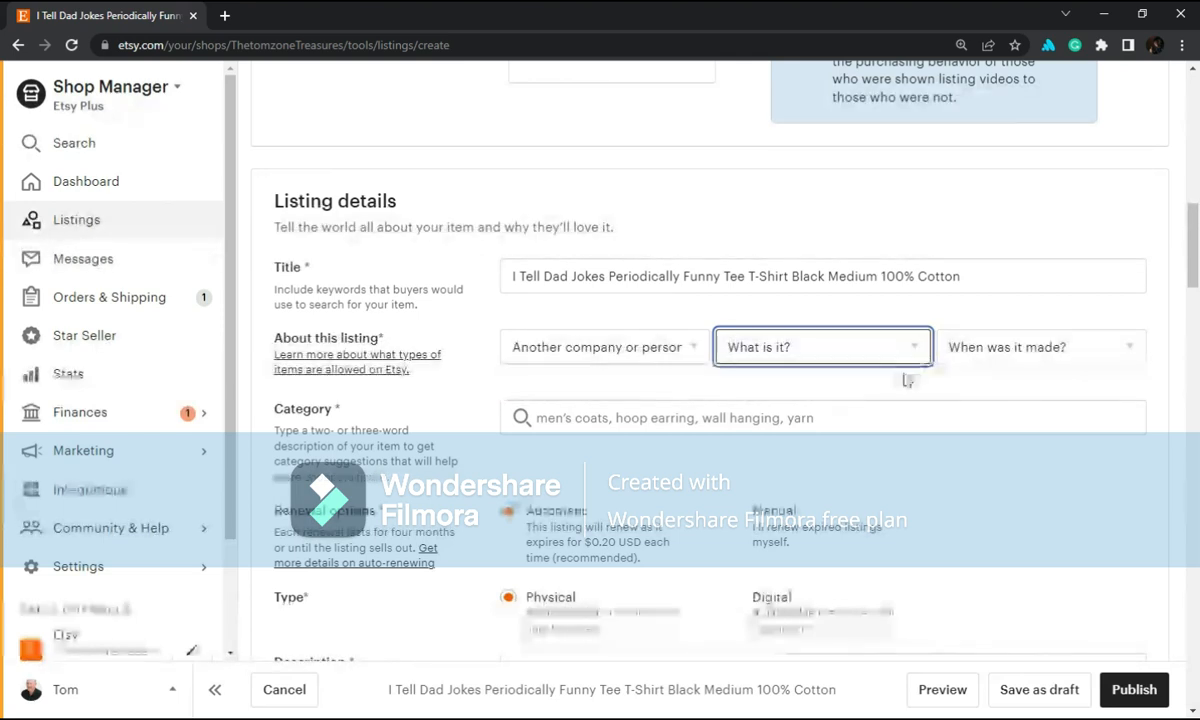
click(892, 406)
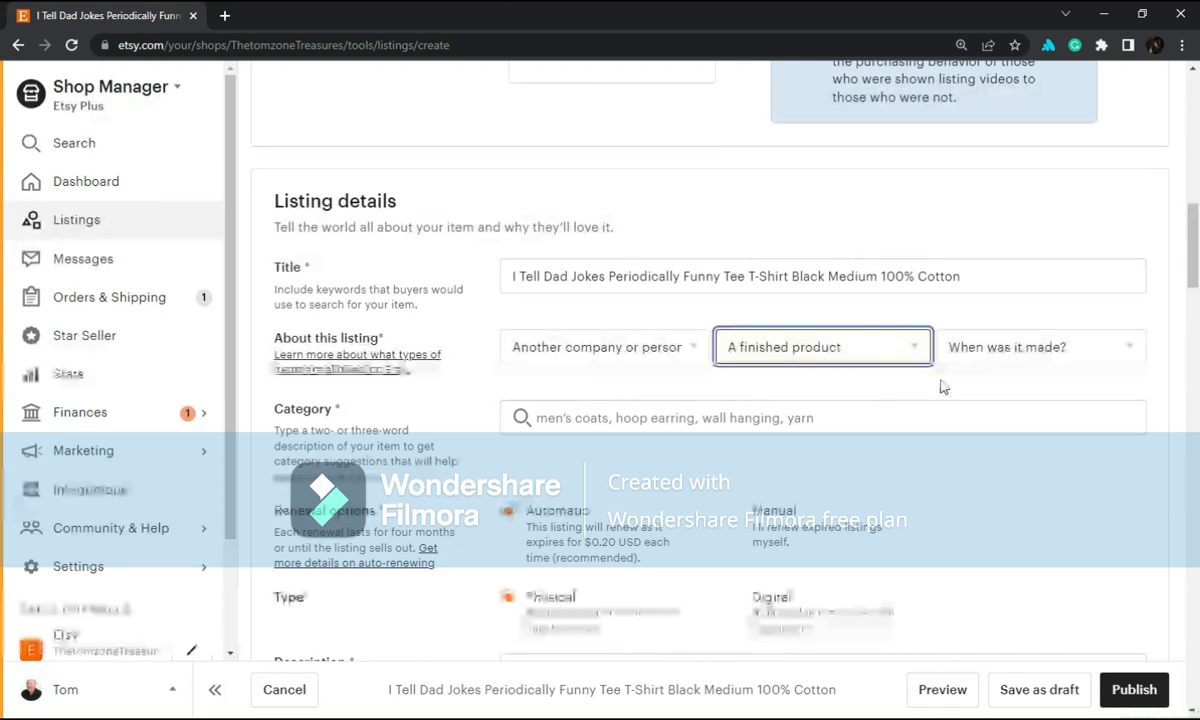
click(1128, 357)
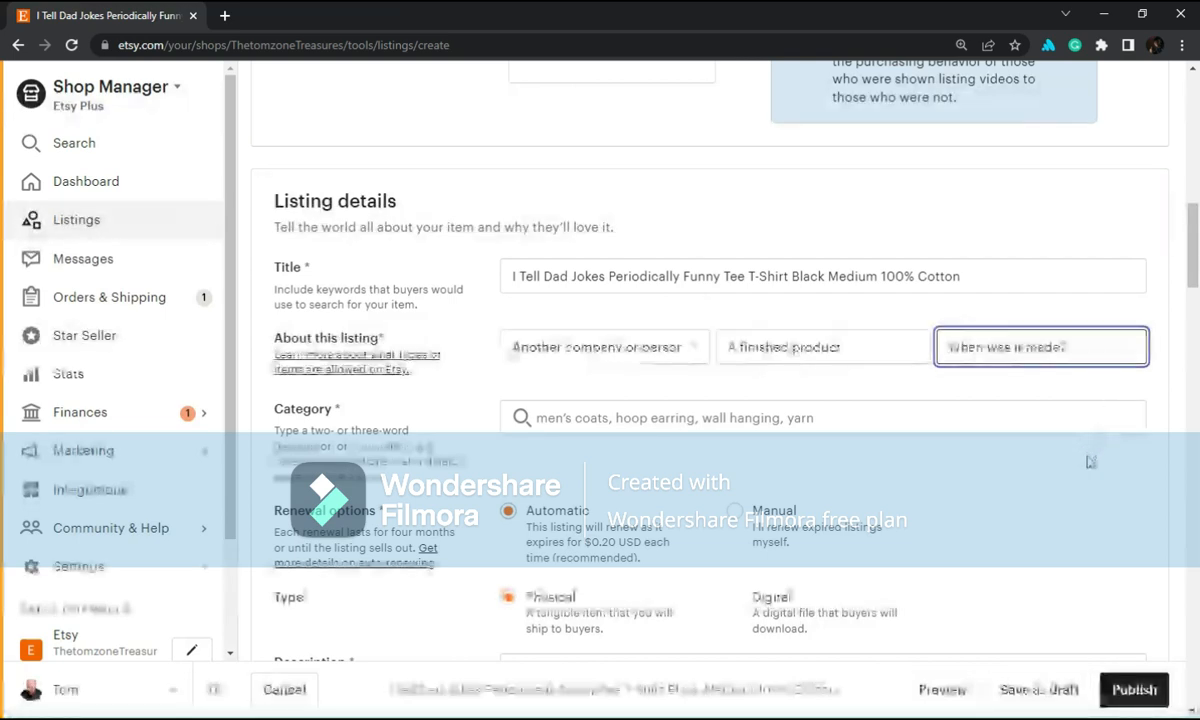
click(1062, 505)
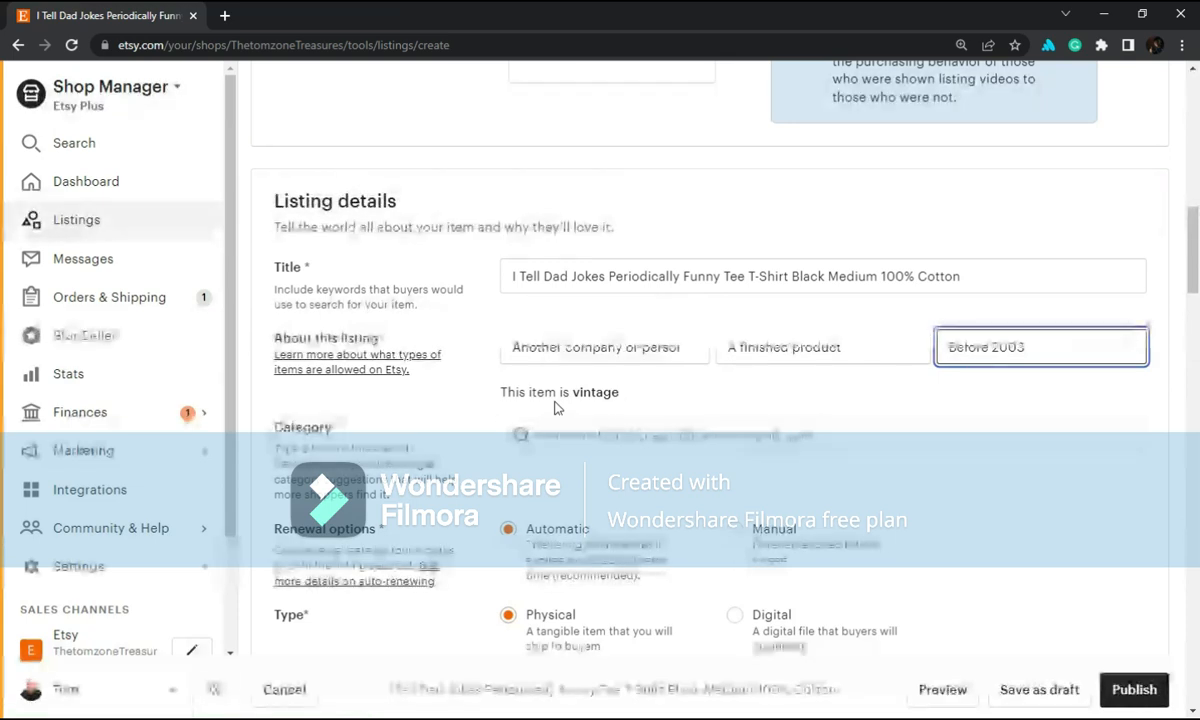
- Search the categories for "Clothing" and assign the listing to T-shirts under gender-neutral adult tops and tees
scroll(580, 385, down, 1)
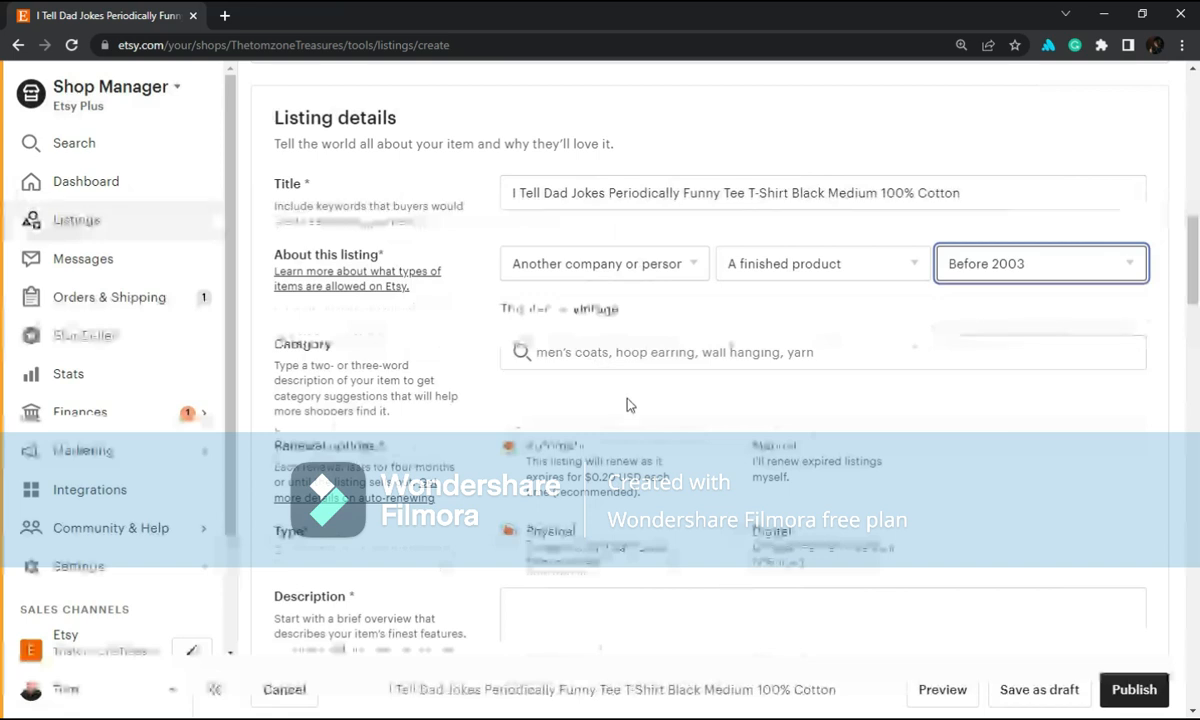
click(655, 358)
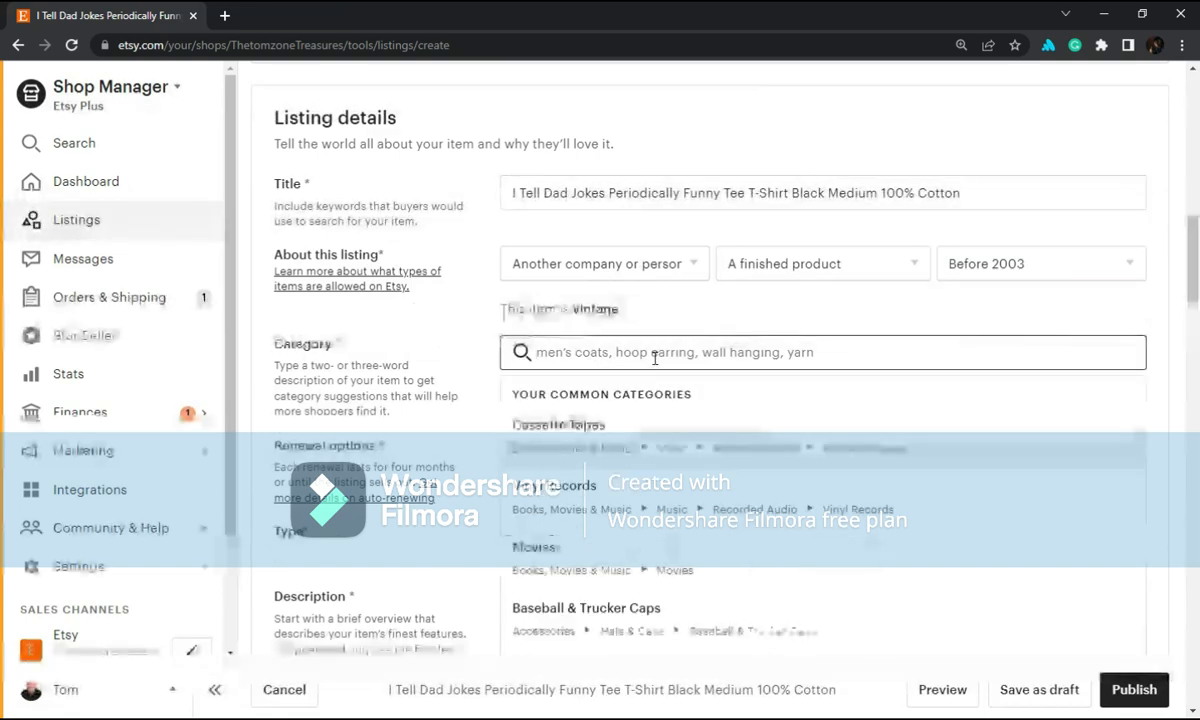
text(Clot)
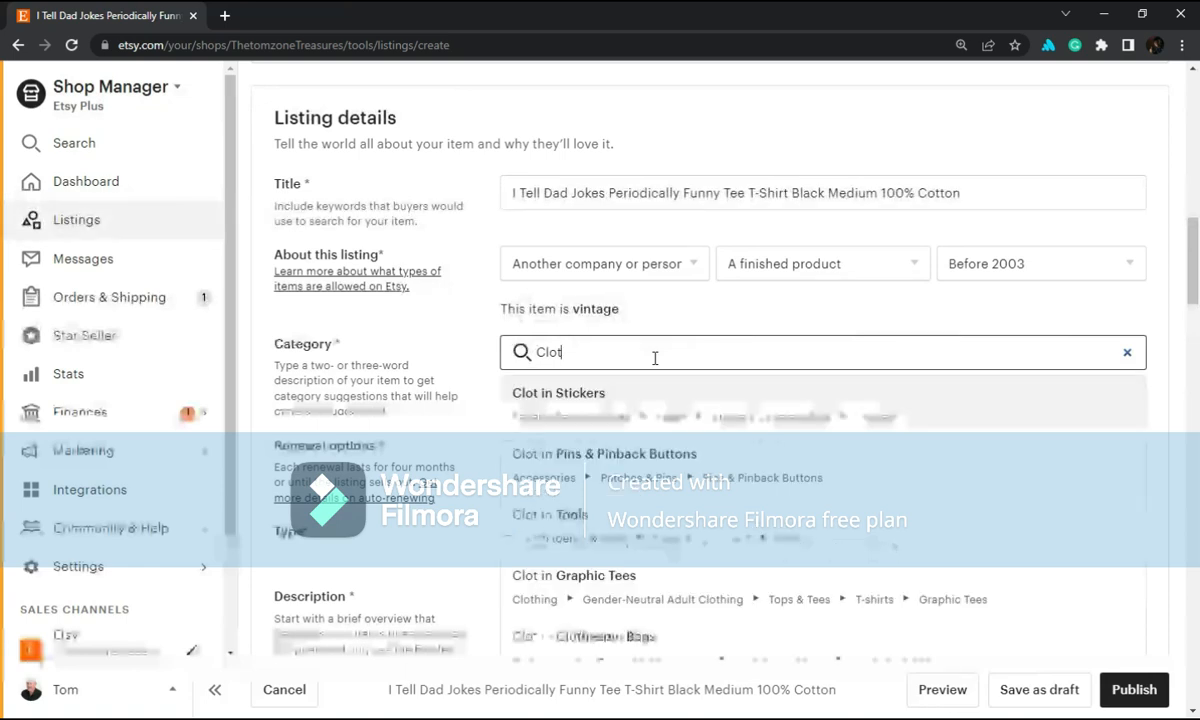
text(hing)
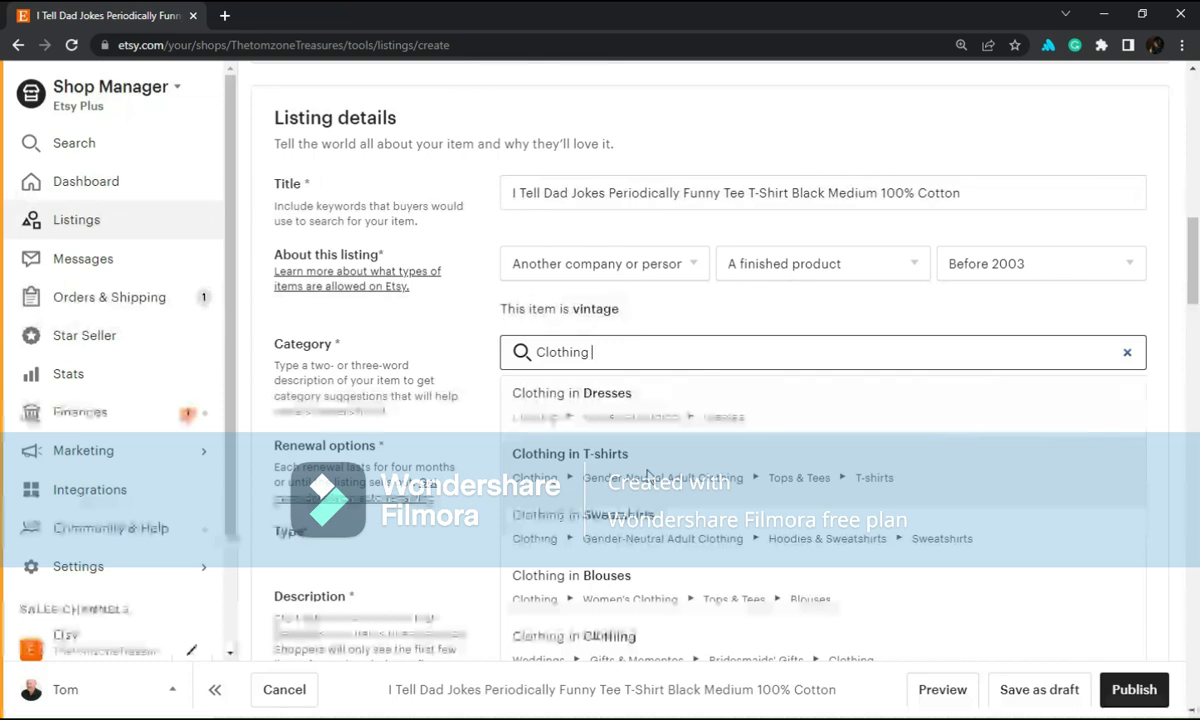
click(632, 466)
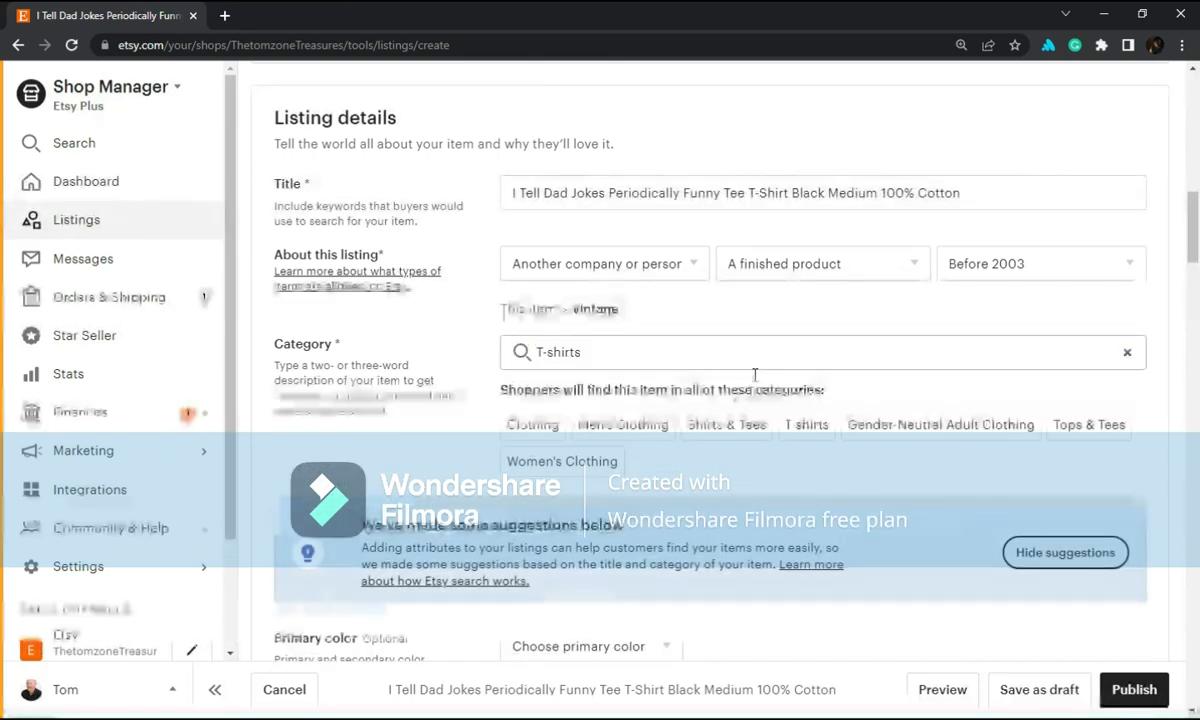
- Set the shirt's primary color attribute to Black
scroll(755, 376, down, 2)
scroll(755, 376, down, 1)
scroll(750, 375, down, 1)
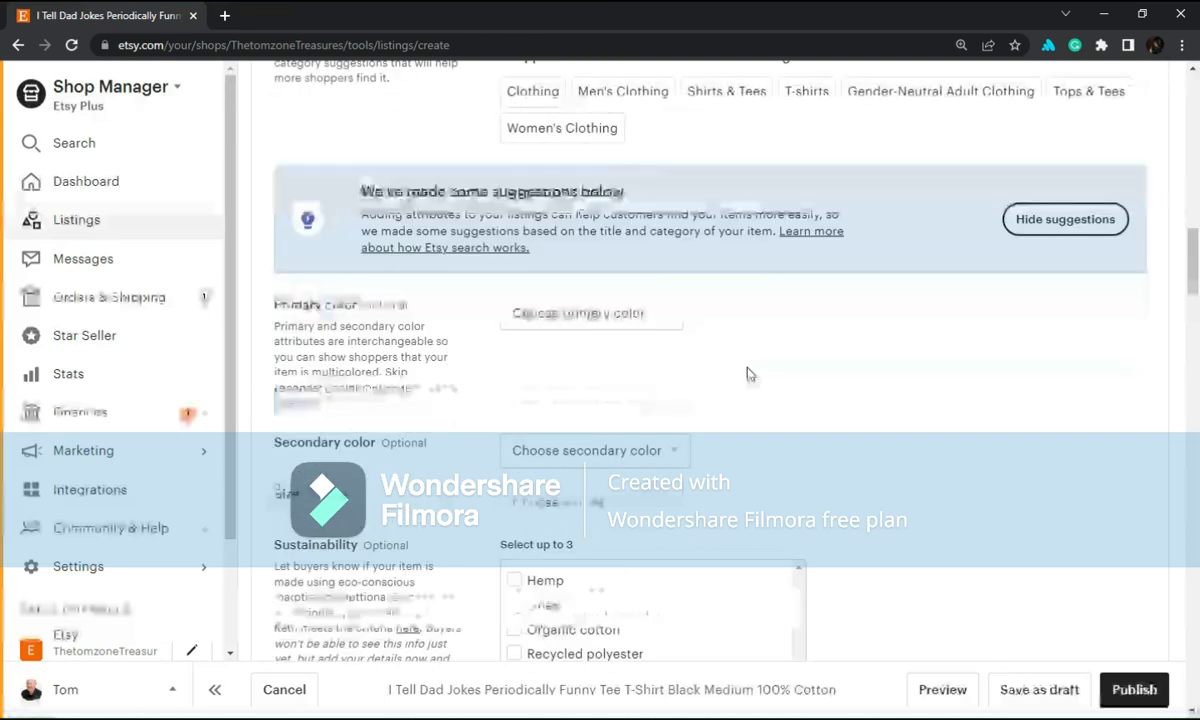
click(660, 314)
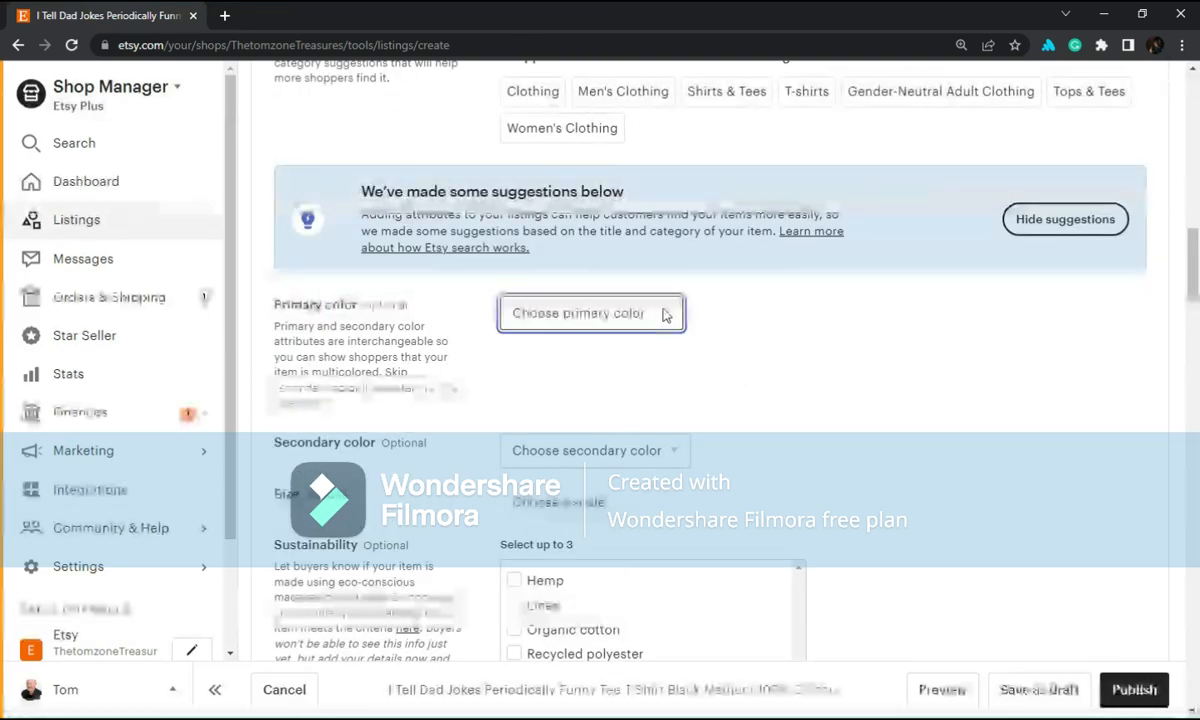
click(582, 388)
- Set the shirt's size attribute to M on the US letter scale
scroll(876, 388, down, 1)
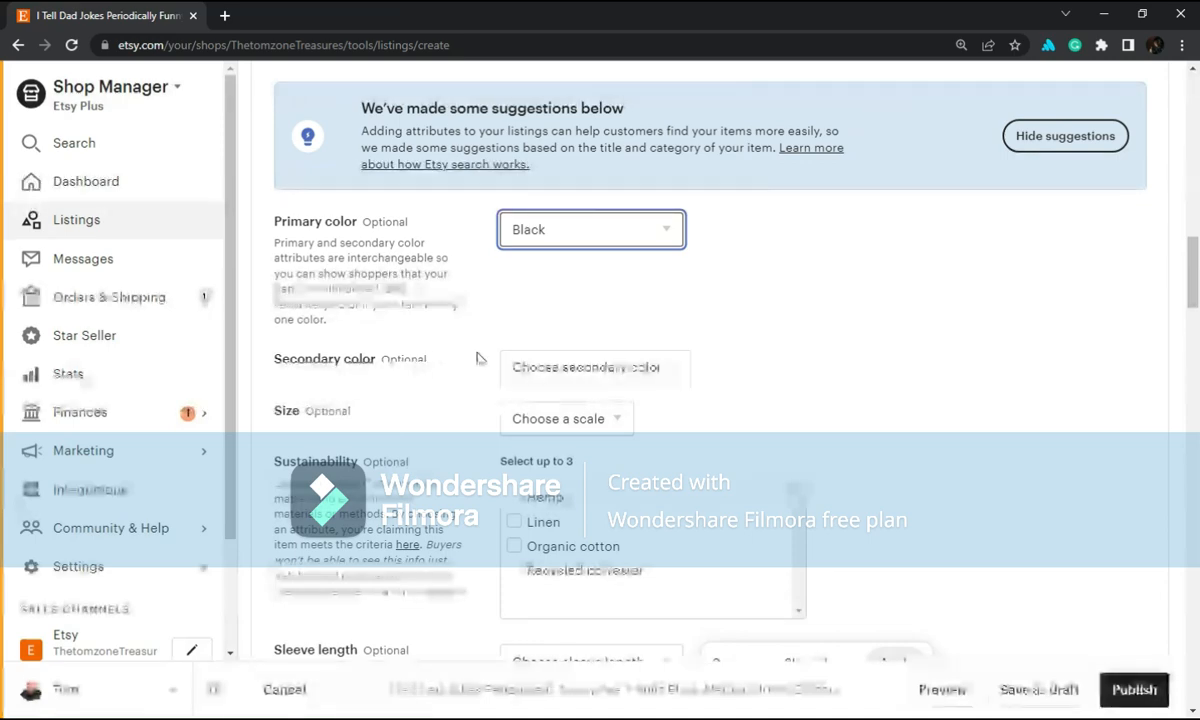
scroll(876, 334, down, 3)
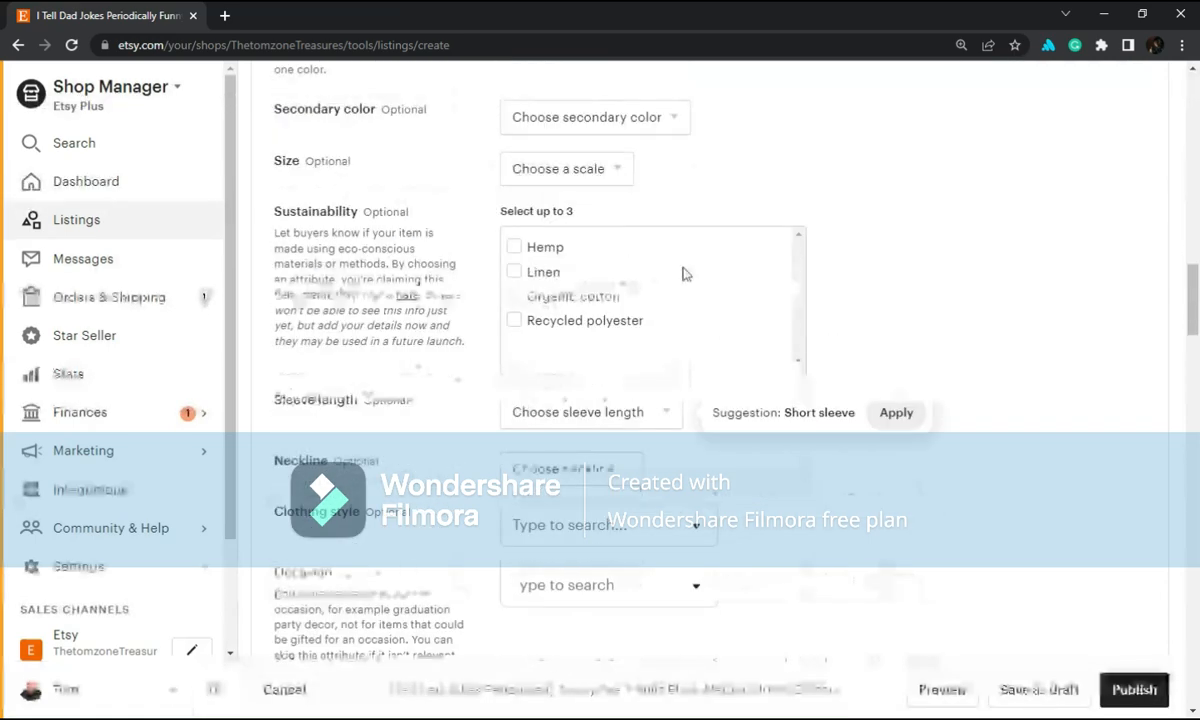
scroll(672, 300, up, 1)
click(620, 255)
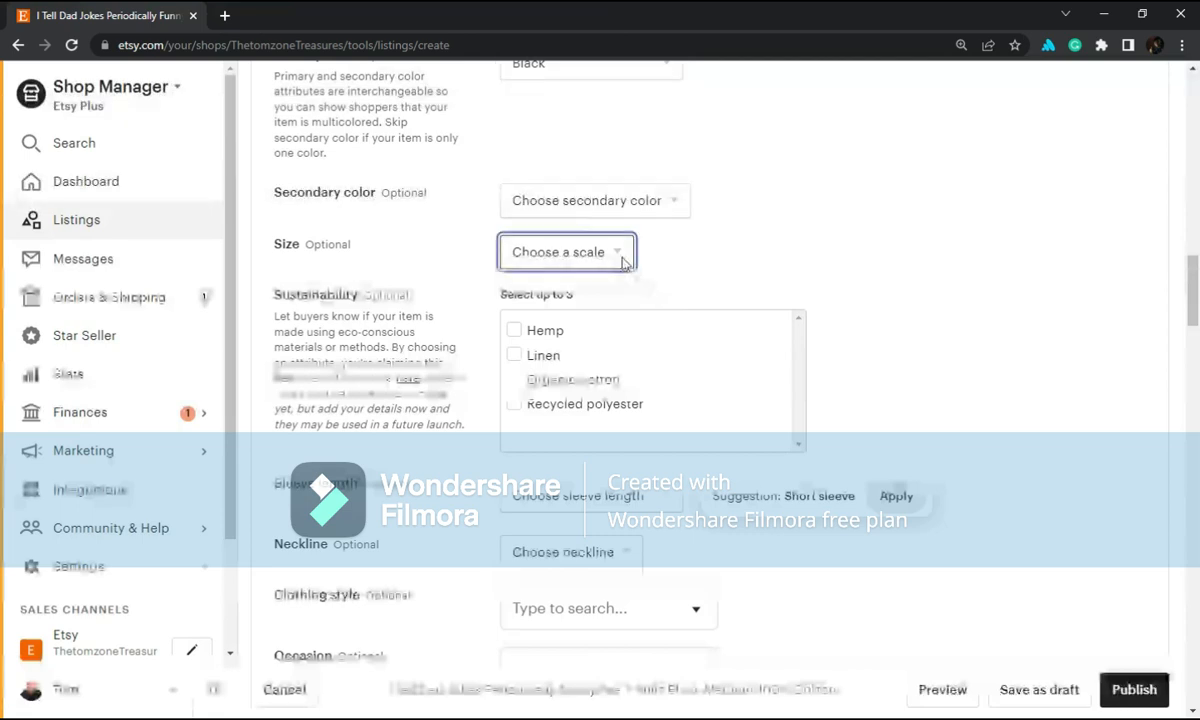
click(576, 296)
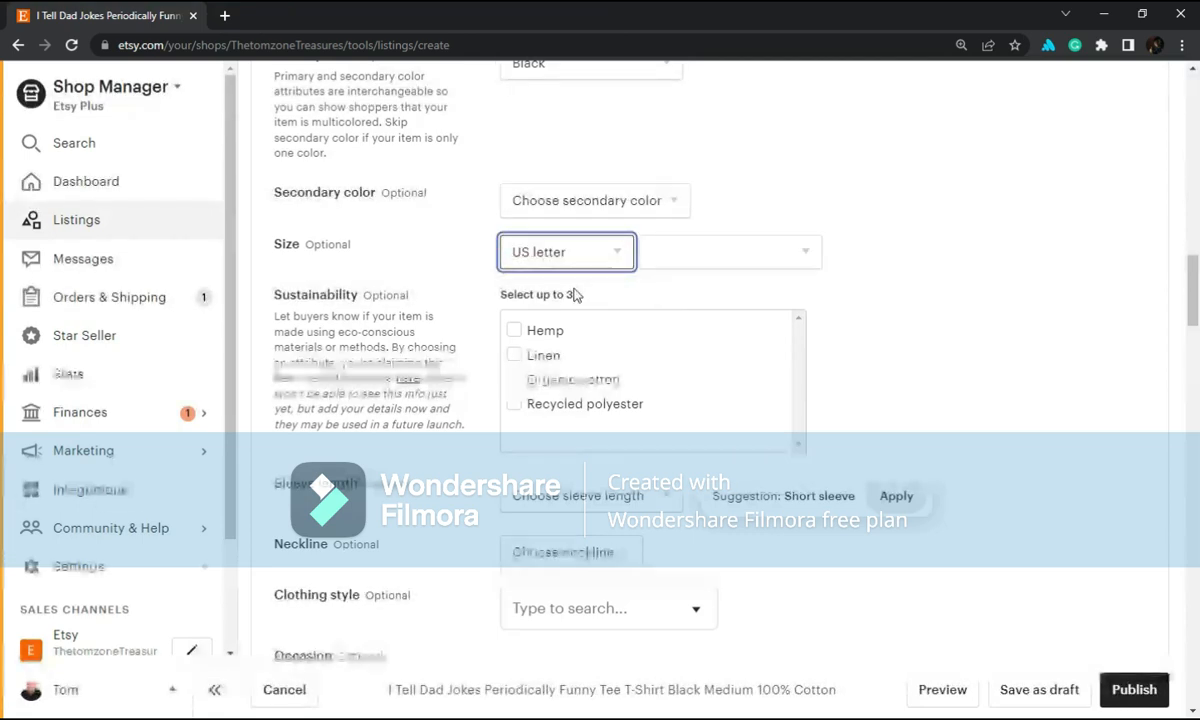
click(806, 257)
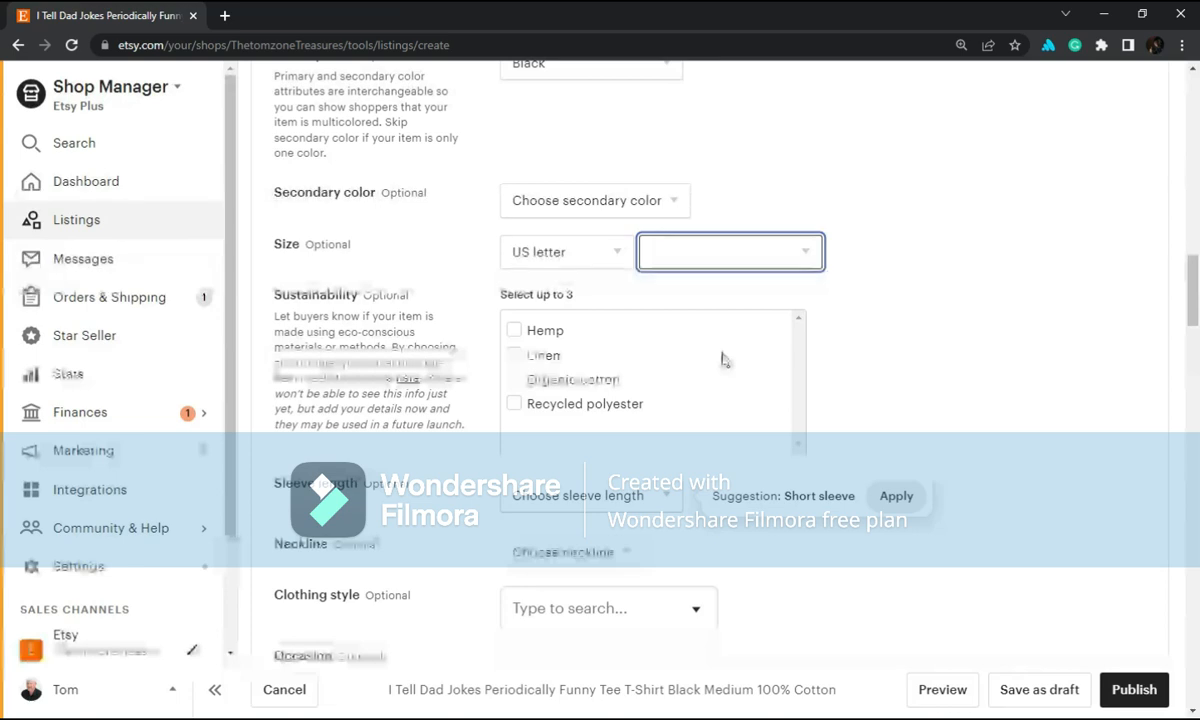
text(M)
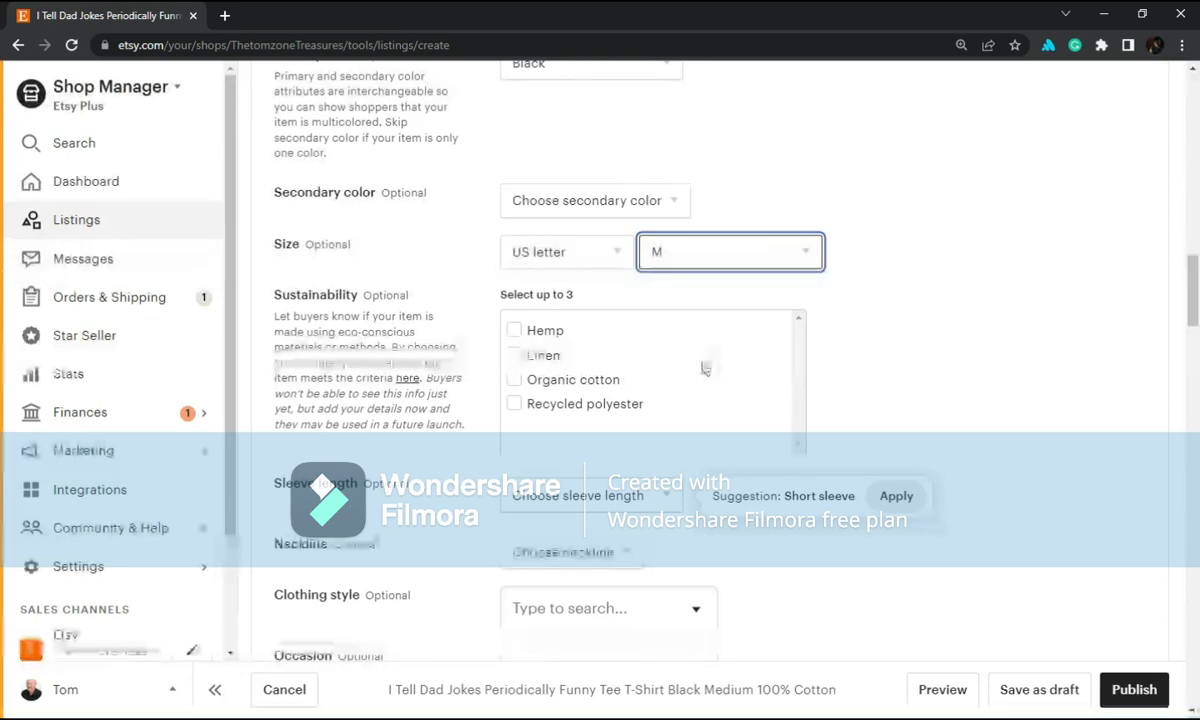
- Copy the full listing title into the description as its opening line
scroll(920, 354, down, 2)
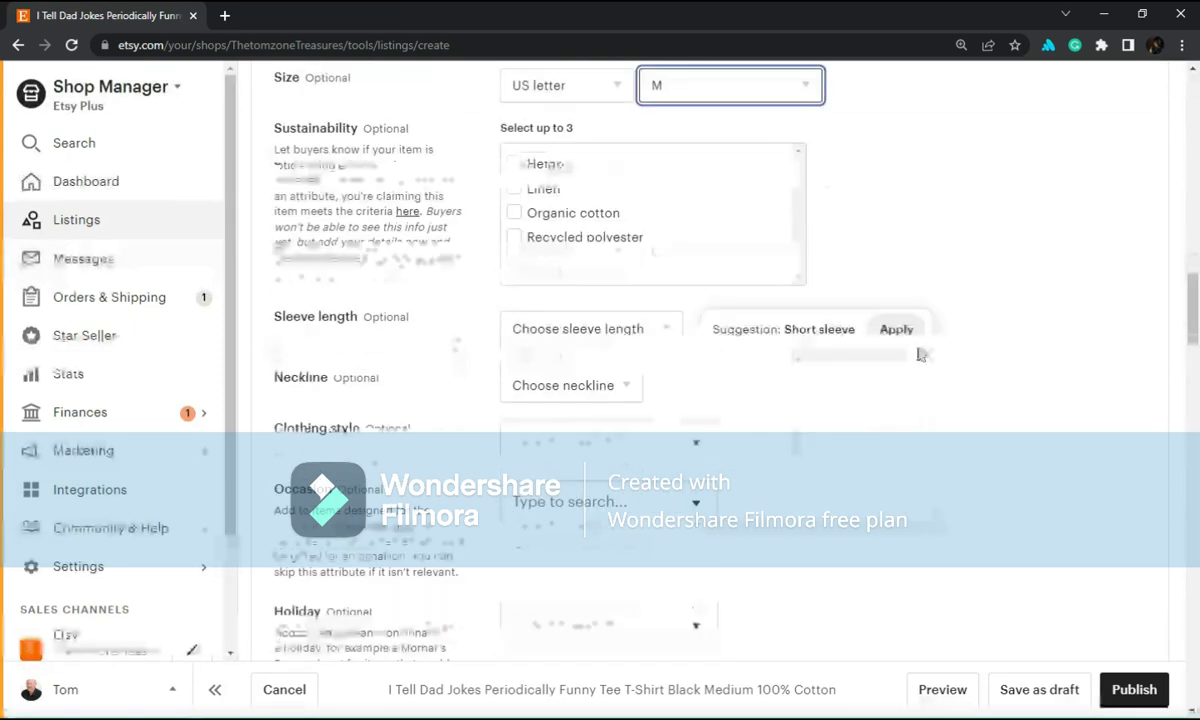
scroll(920, 354, down, 1)
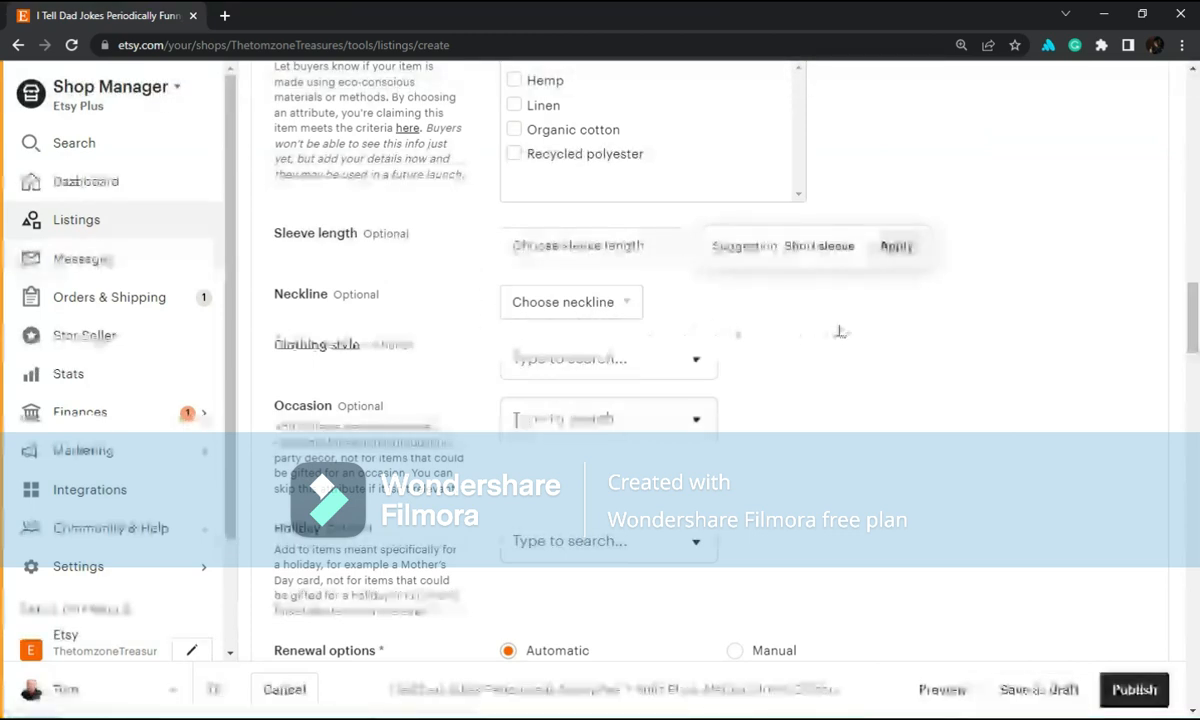
scroll(883, 337, down, 1)
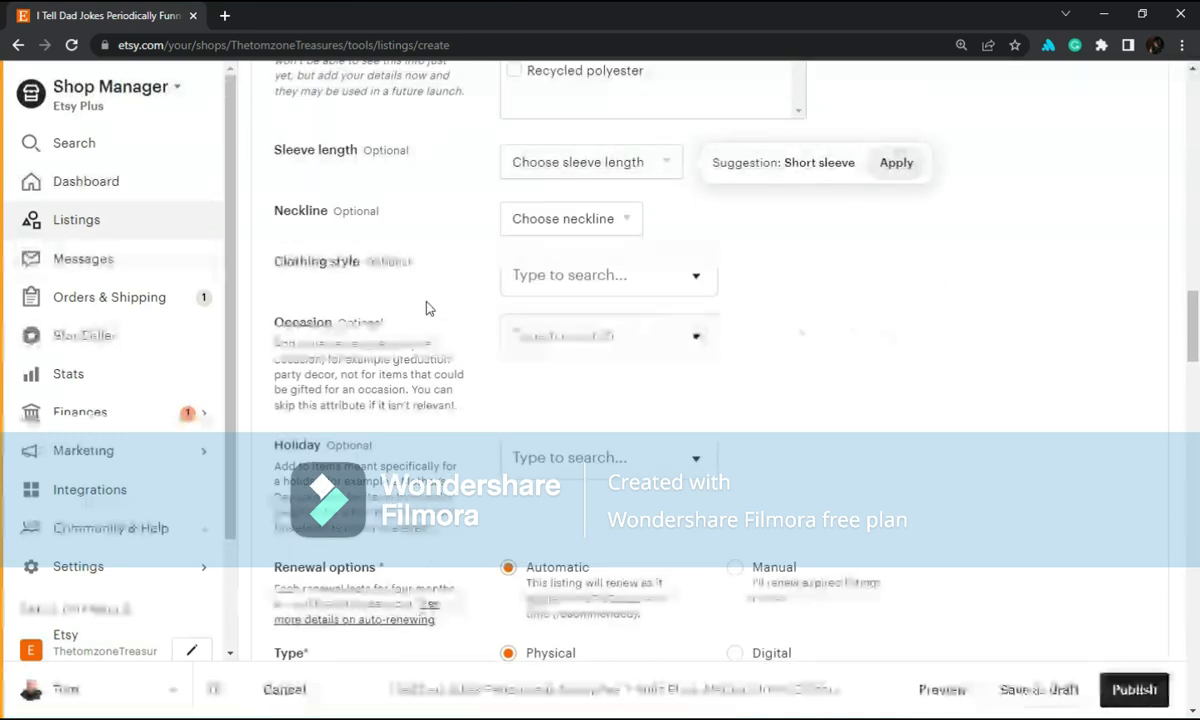
scroll(920, 332, down, 2)
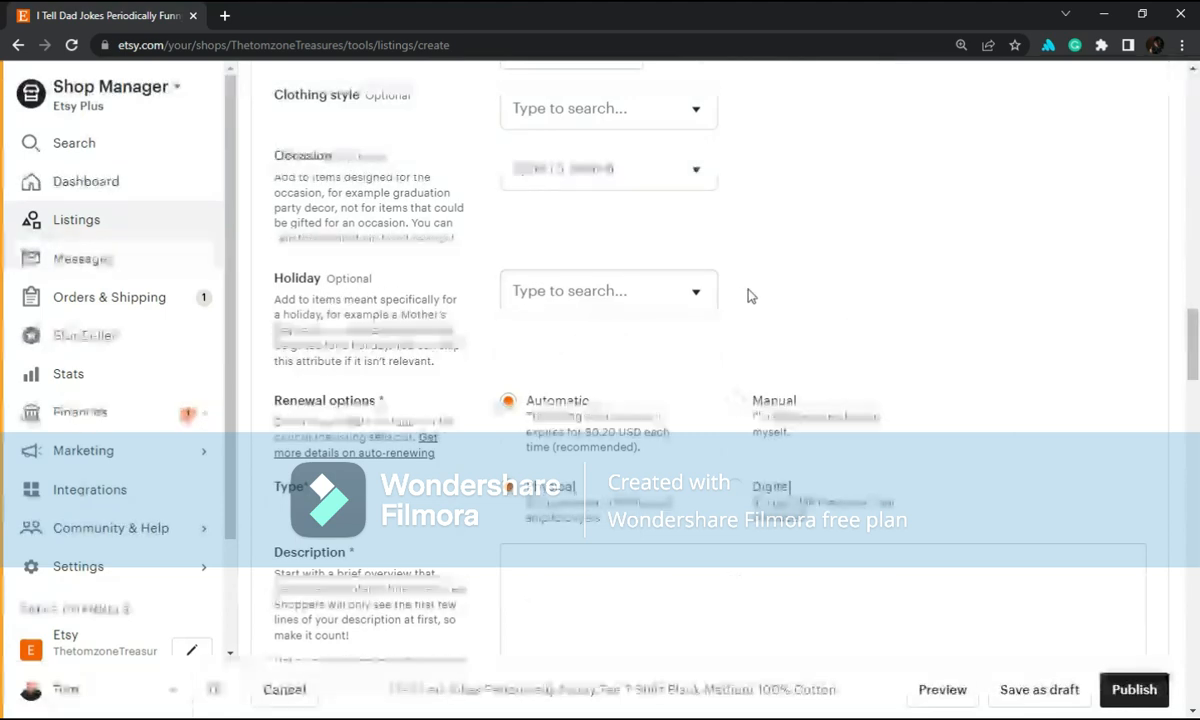
scroll(750, 296, down, 2)
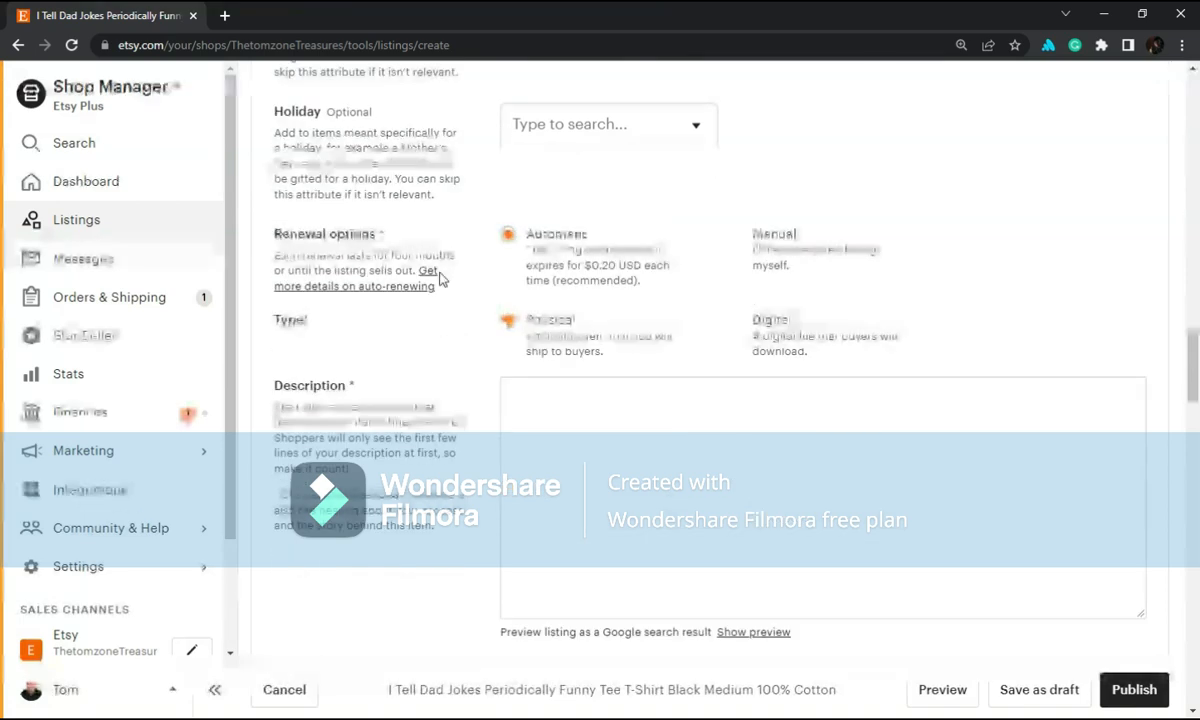
scroll(440, 279, down, 2)
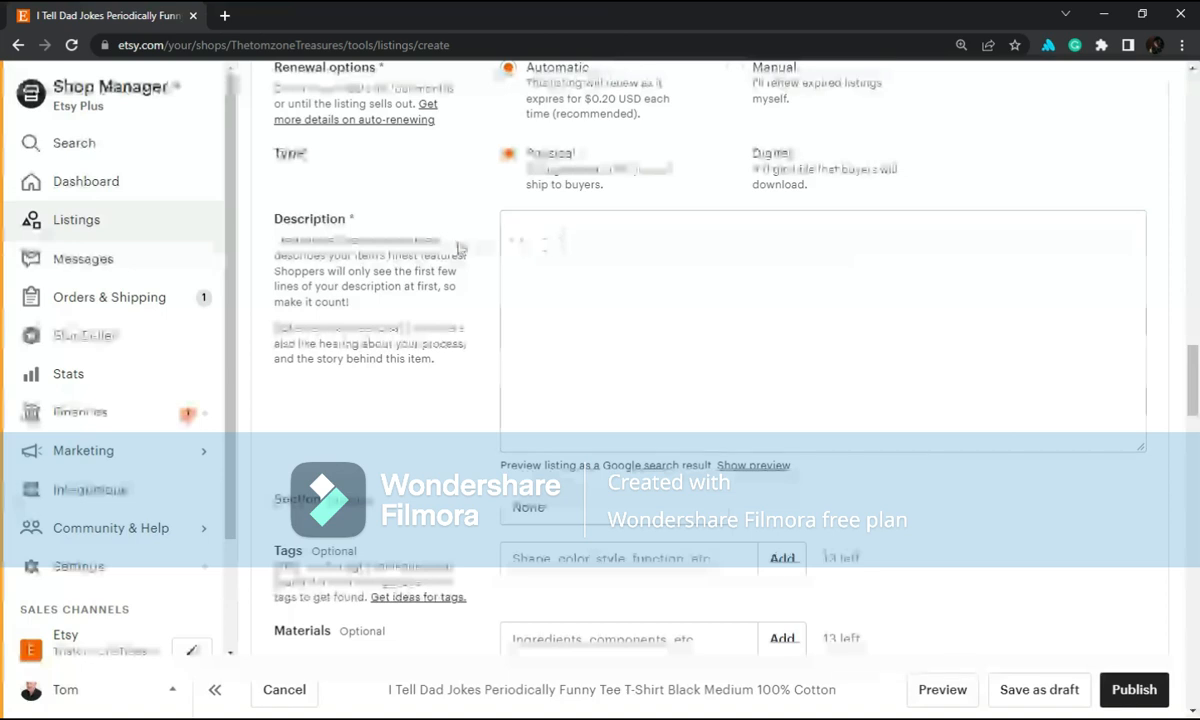
click(577, 247)
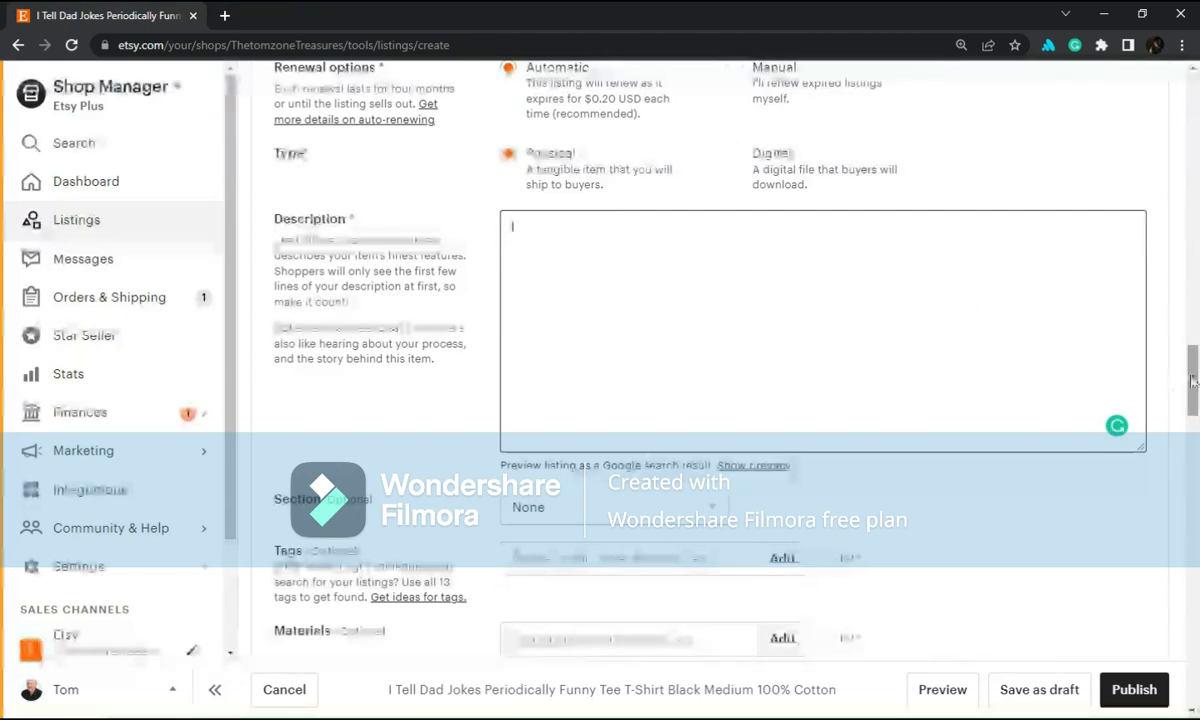
drag(1192, 380, 1198, 221)
triple_click(838, 238)
key(ctrl+c)
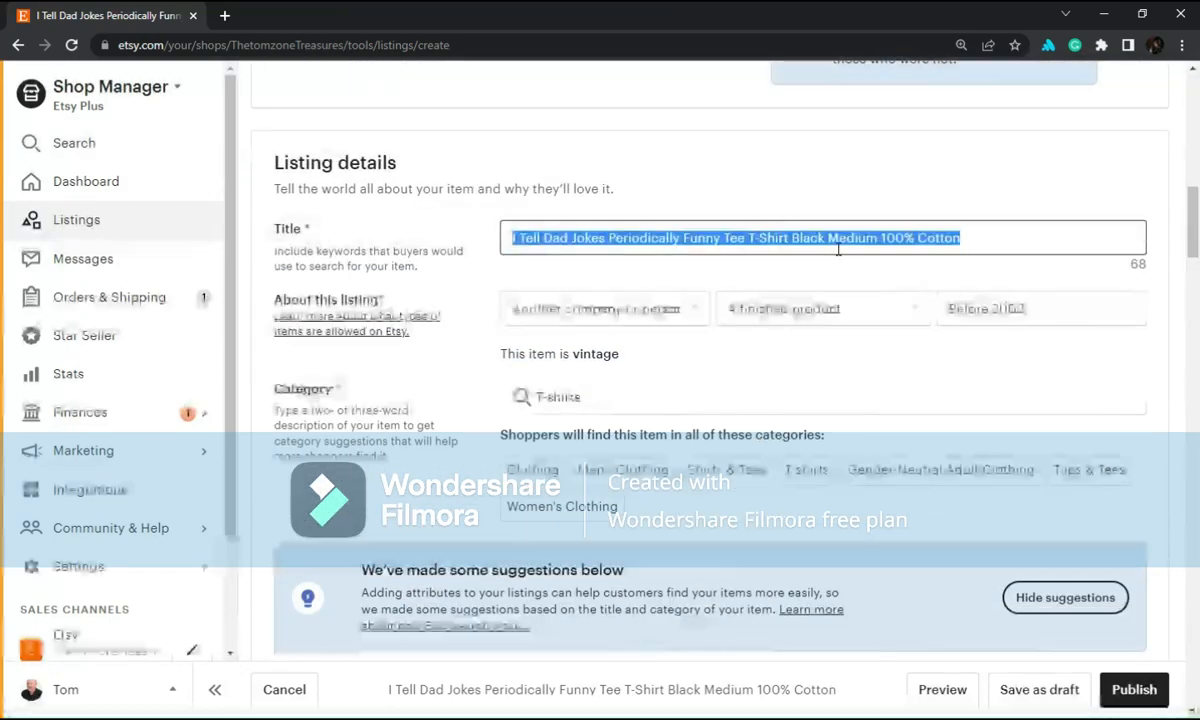
scroll(1178, 231, down, 10)
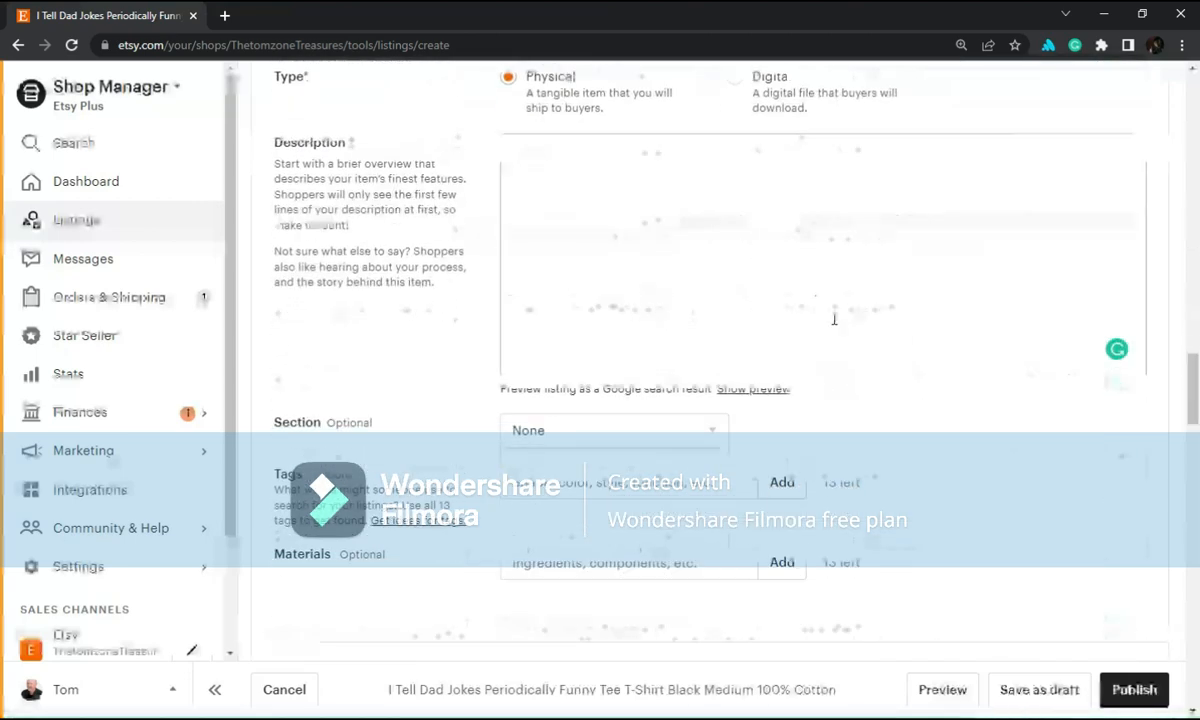
click(667, 197)
key(ctrl+v)
key(Return)
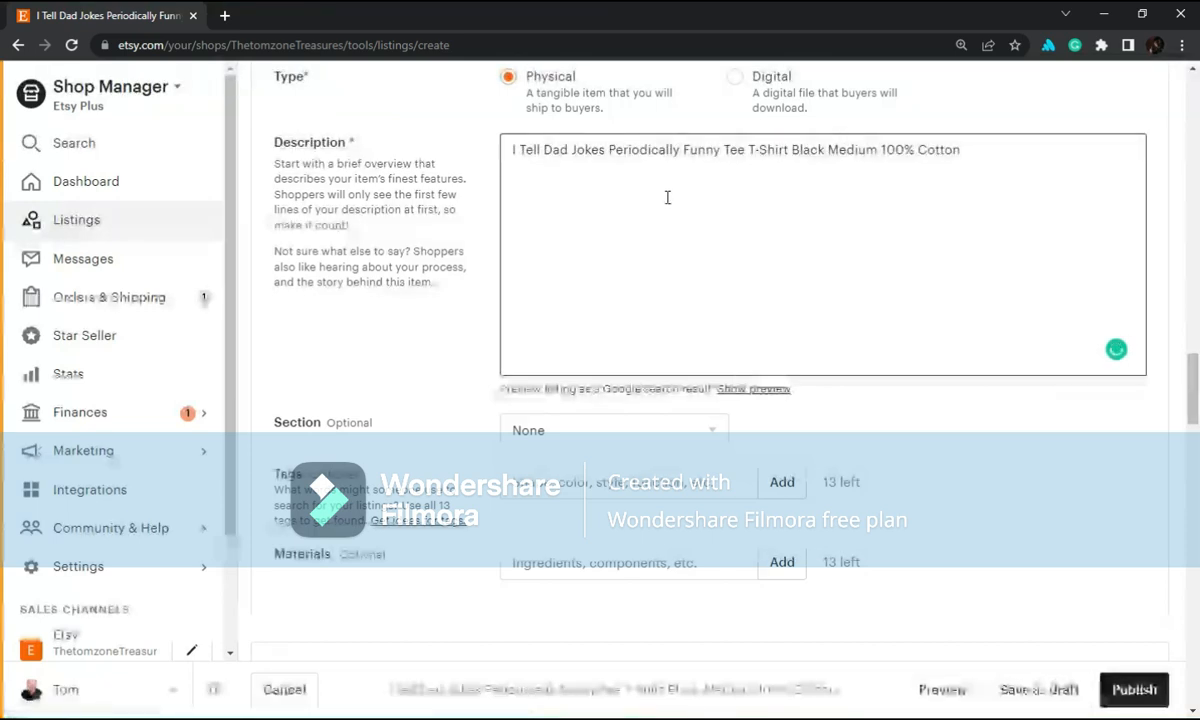
- Add the line "Freshly Laundered, Very Good condition, Medium Size" below the title text in the description
text(F)
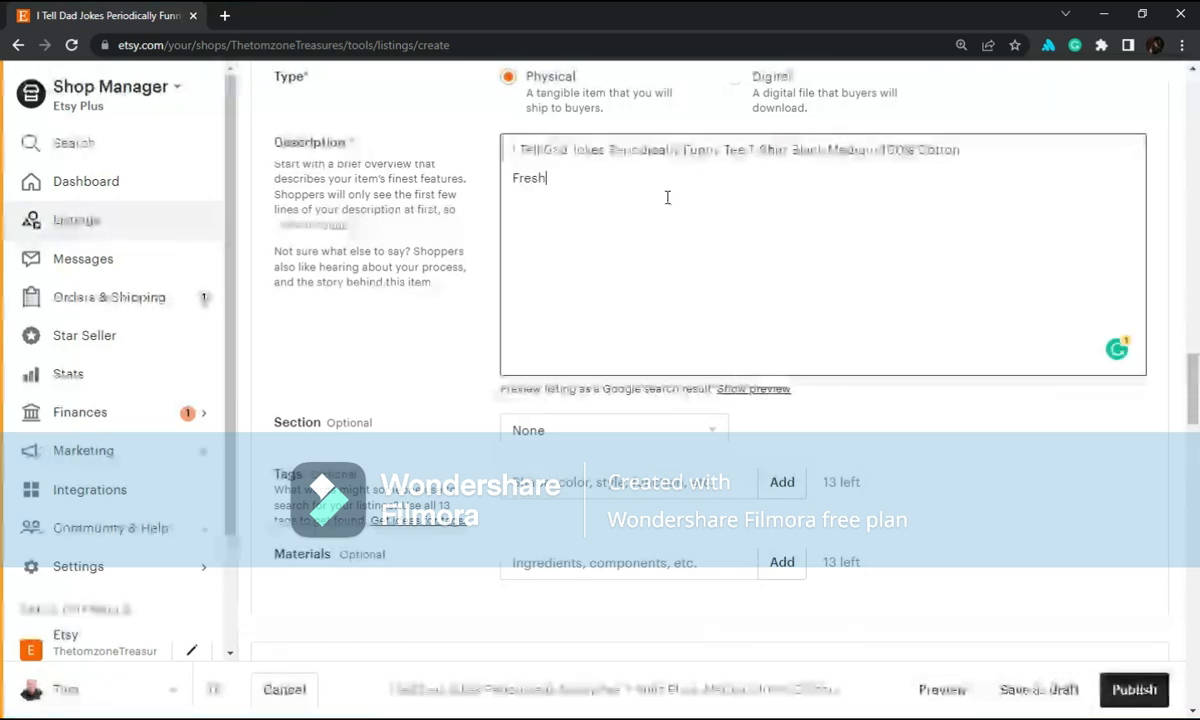
text(reshly)
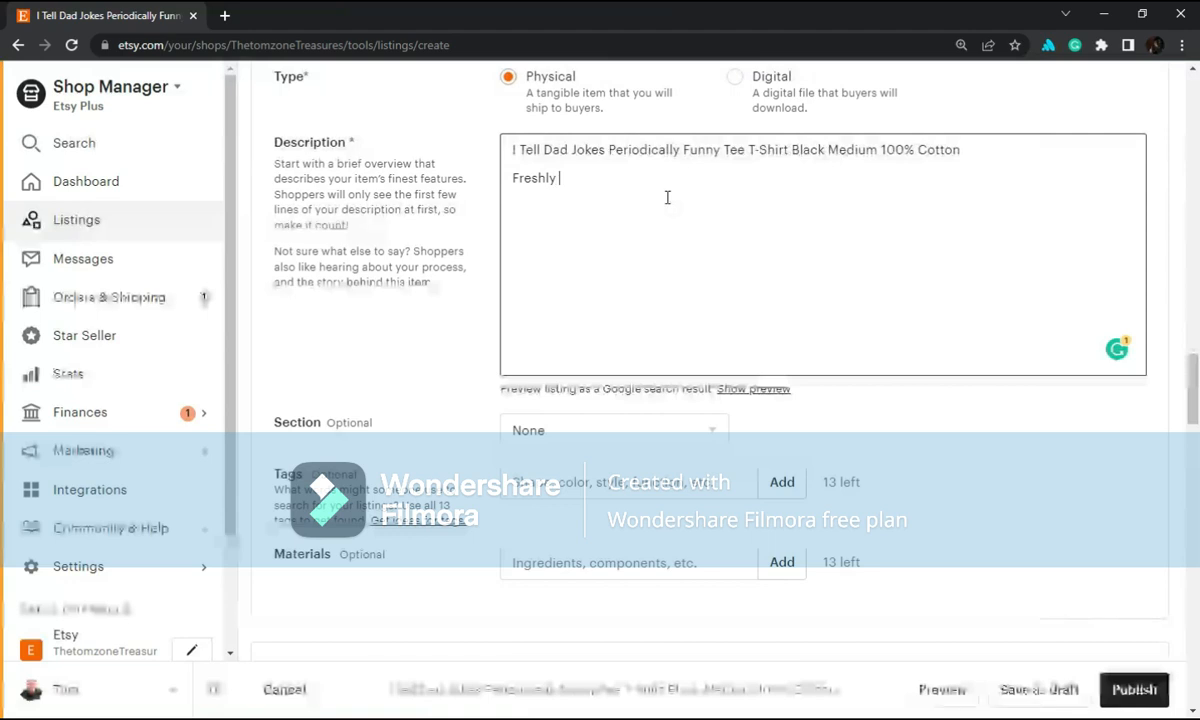
text( Laundere)
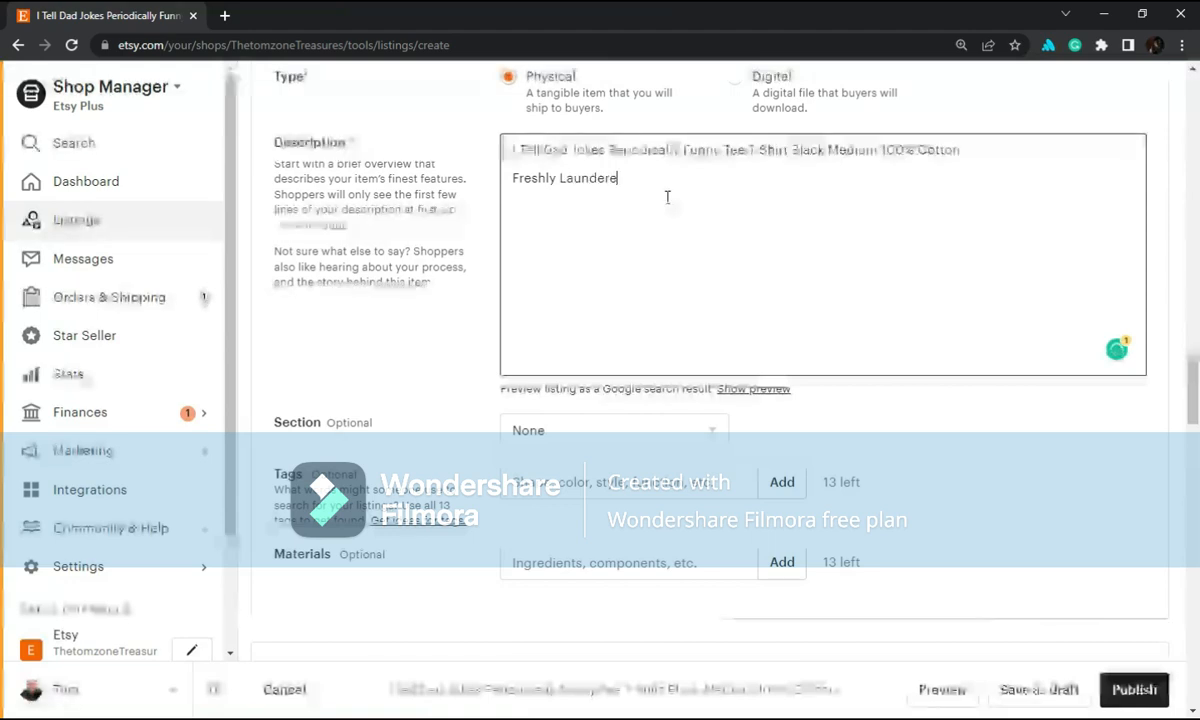
text(d,)
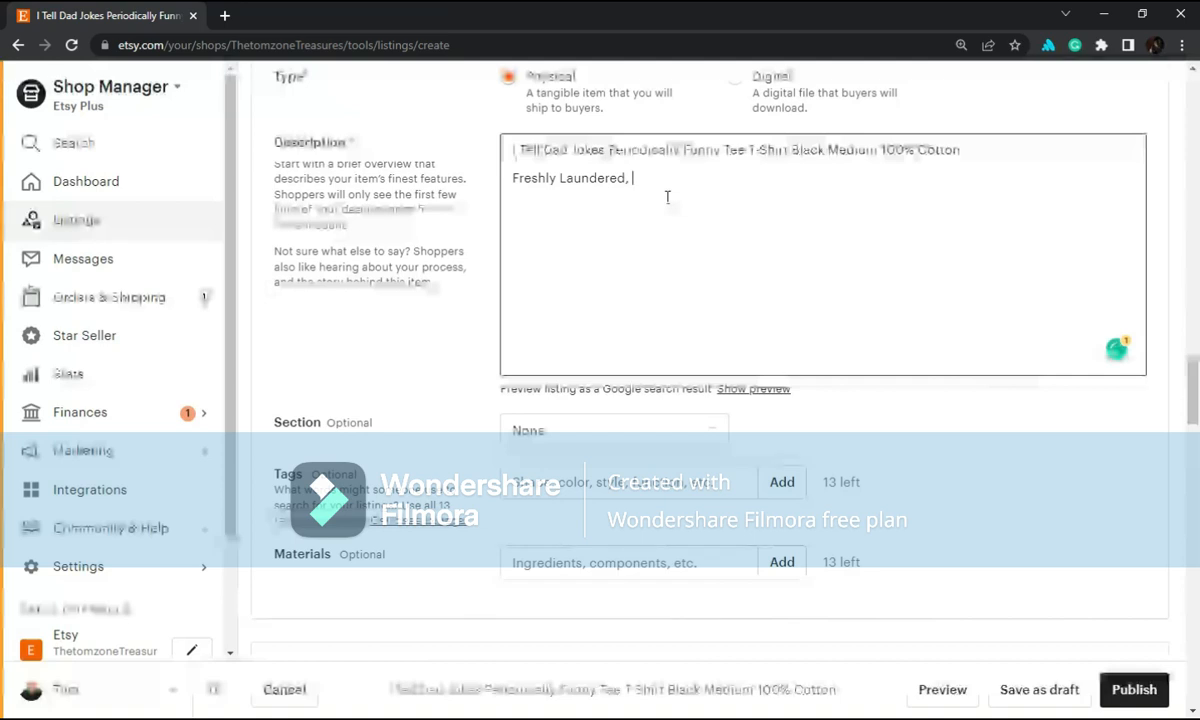
text( Very)
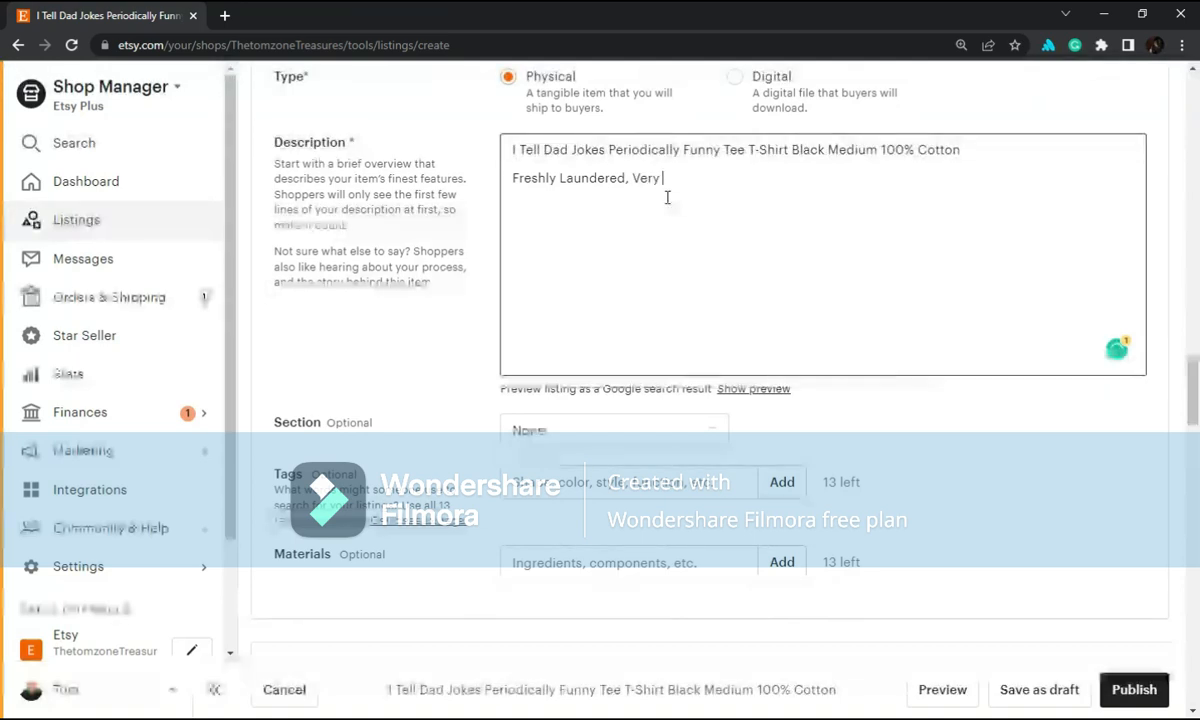
text( Good)
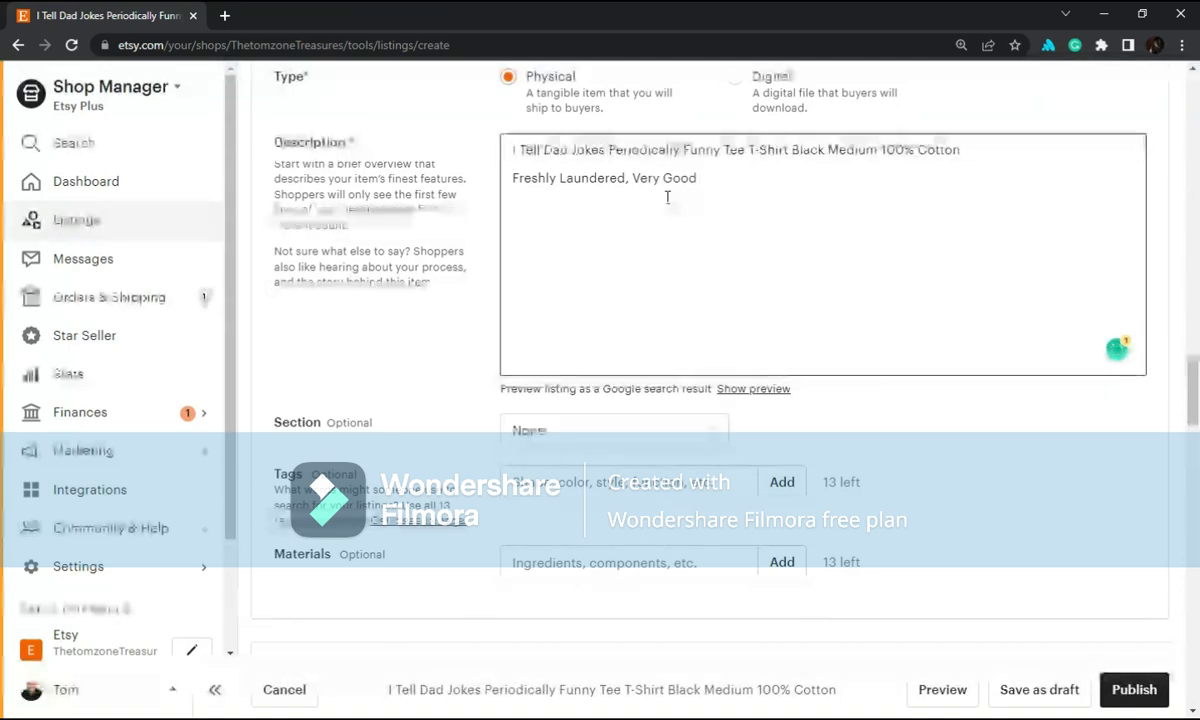
text( condition)
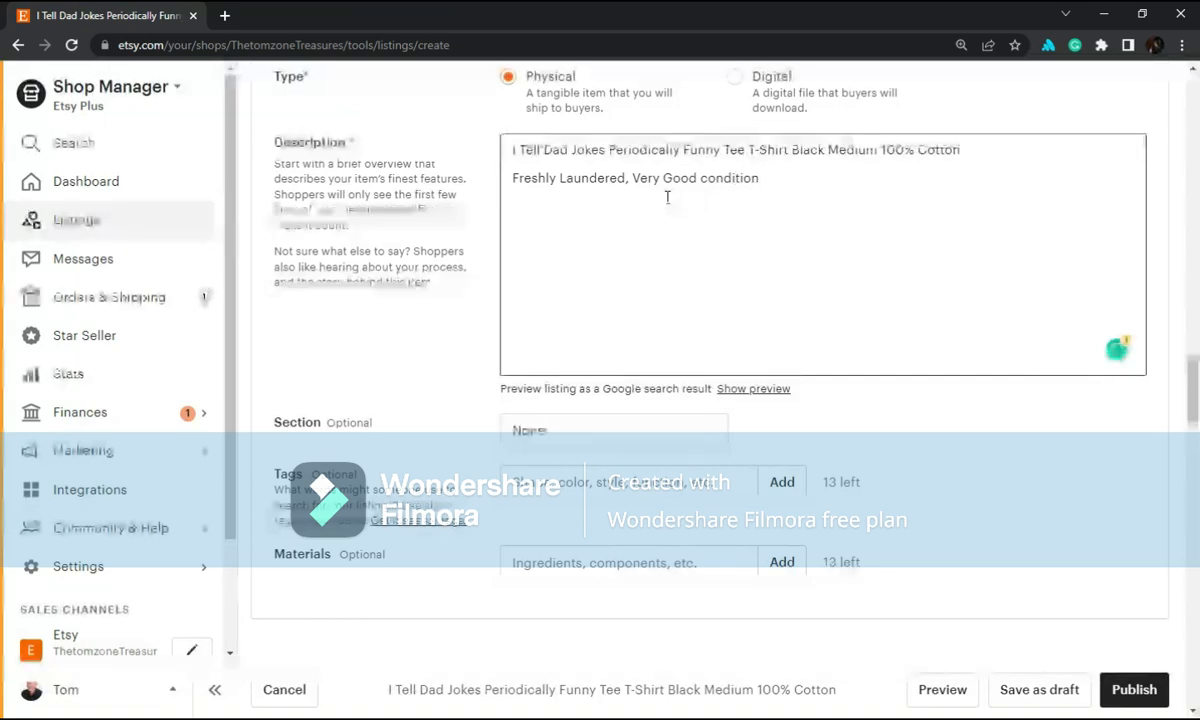
text(, M)
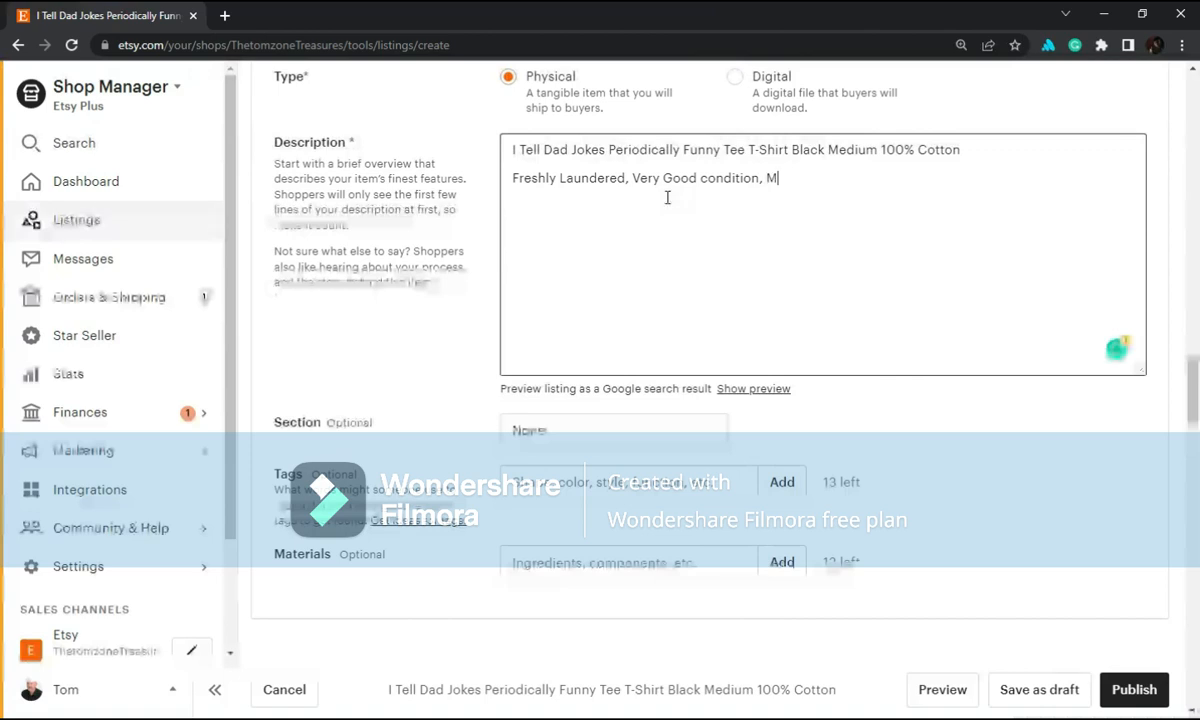
text(edium S)
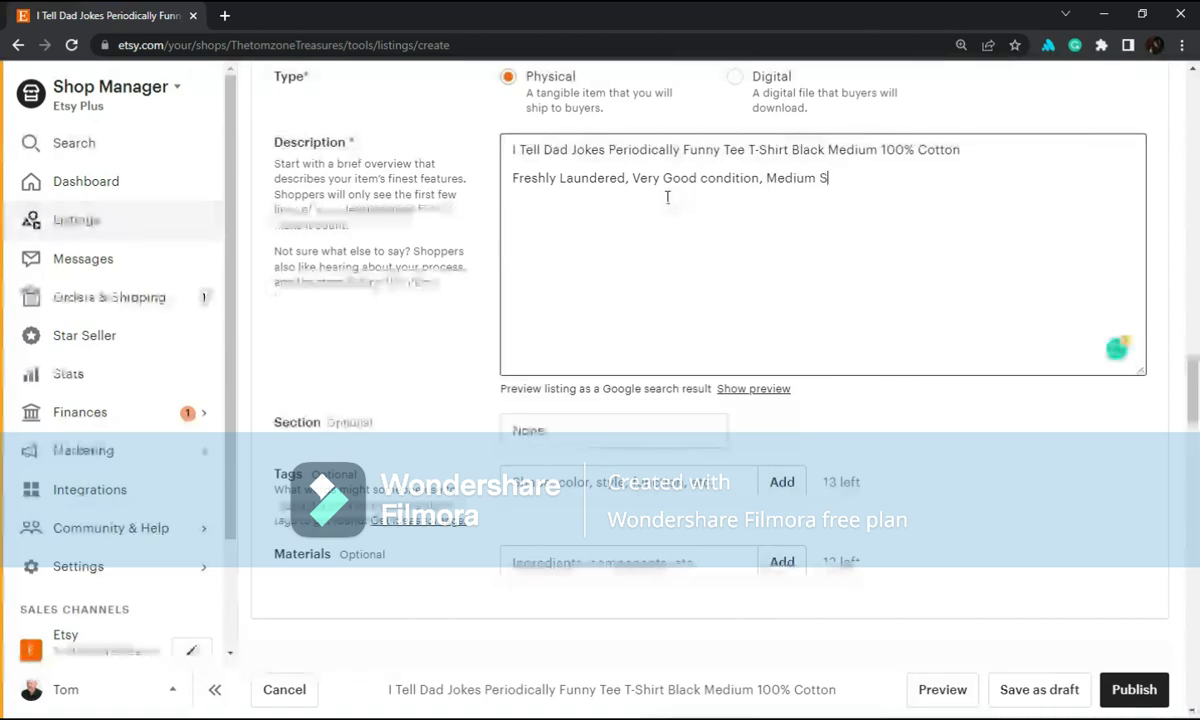
text(ize)
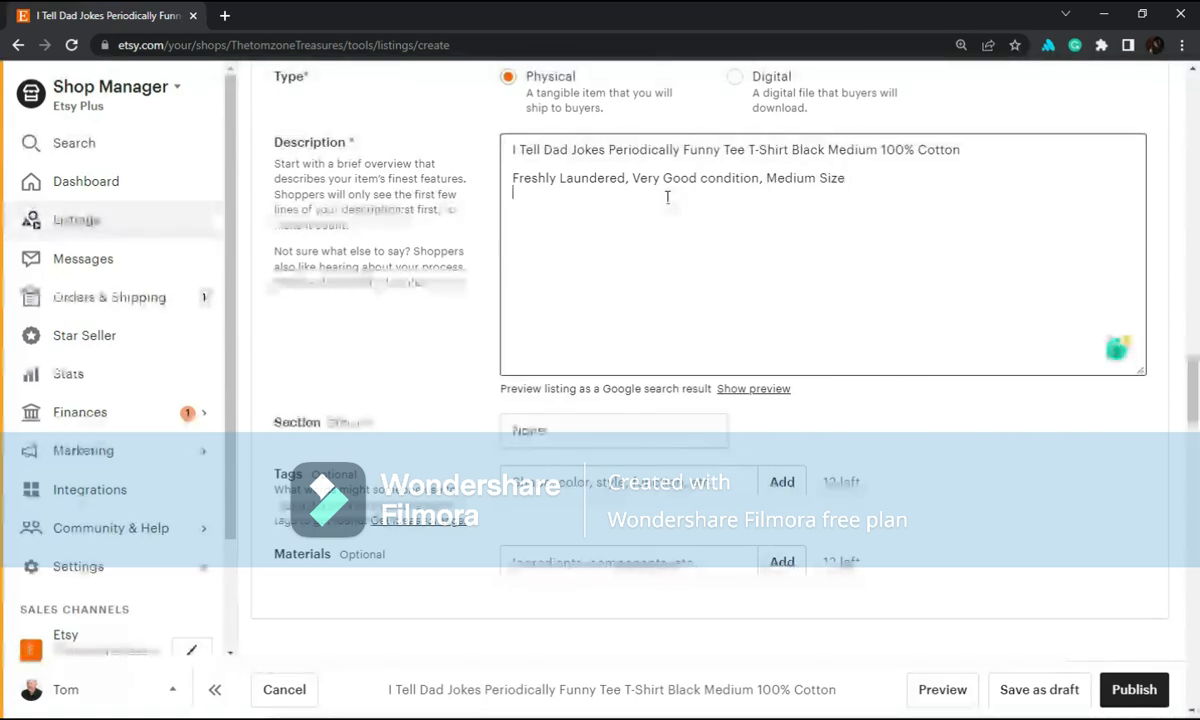
- Add the item specifics from "Size: Medium" to "Size Type: Regular" and a closing line ending "Great Gift for the Science Nerd Life.... is that you?"
text(Size: Medium Character: Scientist Department: Men Theme: Funny Fit: Regular Features: Collarless Vintage: Yes Character Family: Does not apply Brand: M & M UPC: Does not apply Accents: Screen Printing Country Region of manufacturer: Honduras Material: cotton Pattern: Solid Type: T-shirt Color: Black Neckline: Crew Neck Sleeve Length: Short Sleeve Size Type: Regular  Freshly Laundered, Very Good condition, Medium Size)
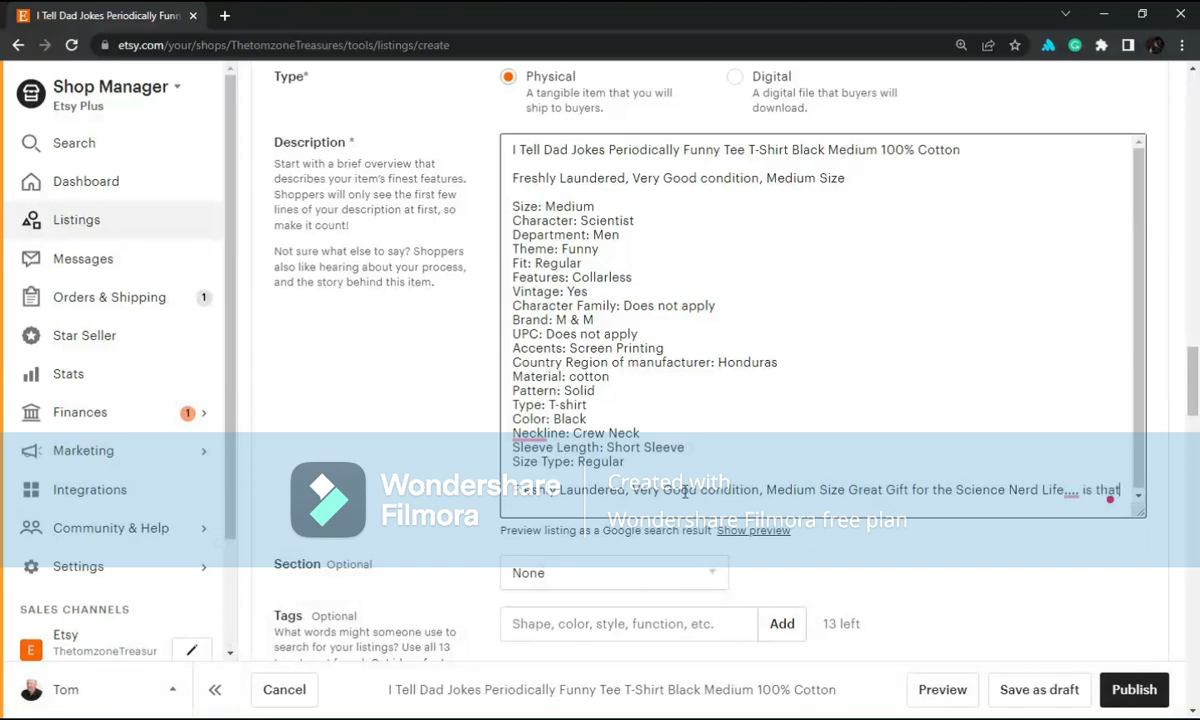
text(y)
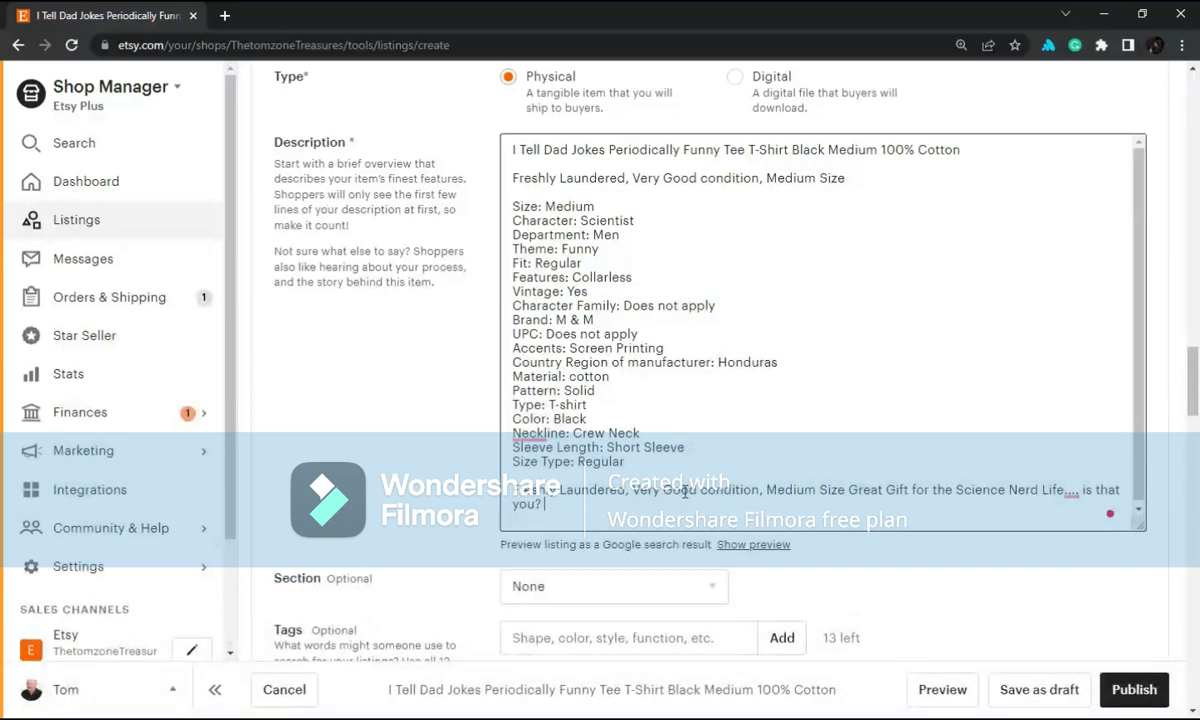
- Assign the listing to the CLOTHING & ACCESSORIES shop section
scroll(824, 423, down, 1)
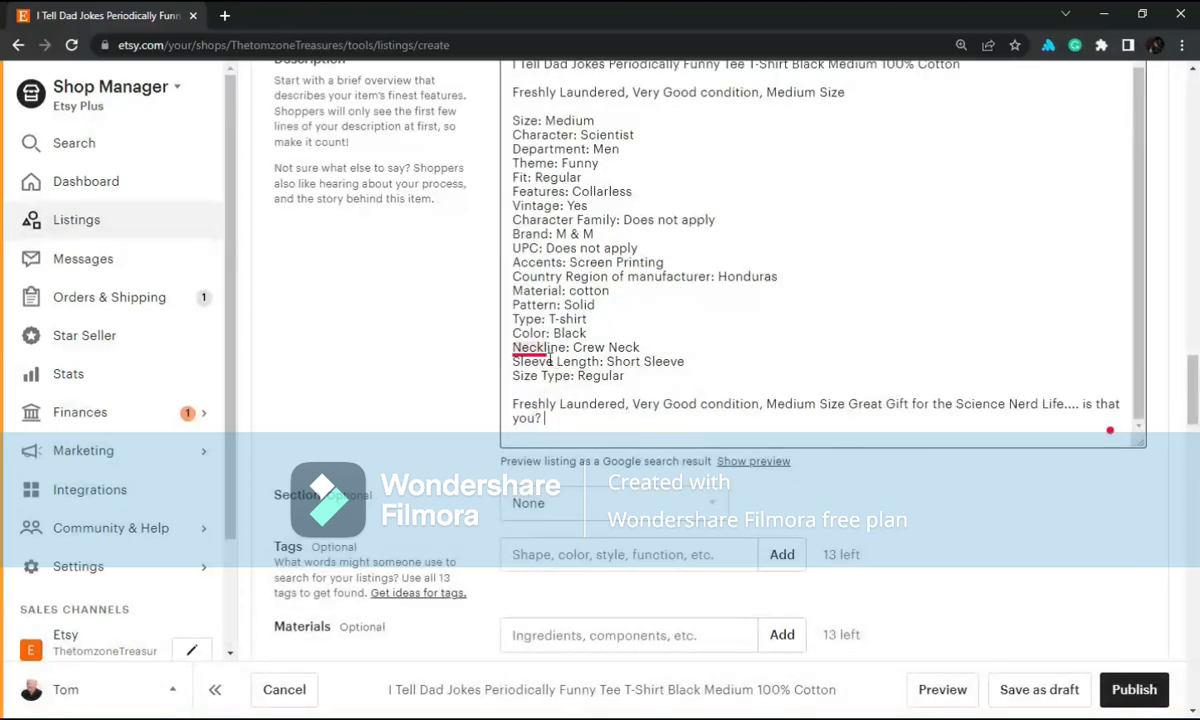
scroll(727, 396, down, 1)
scroll(722, 395, down, 2)
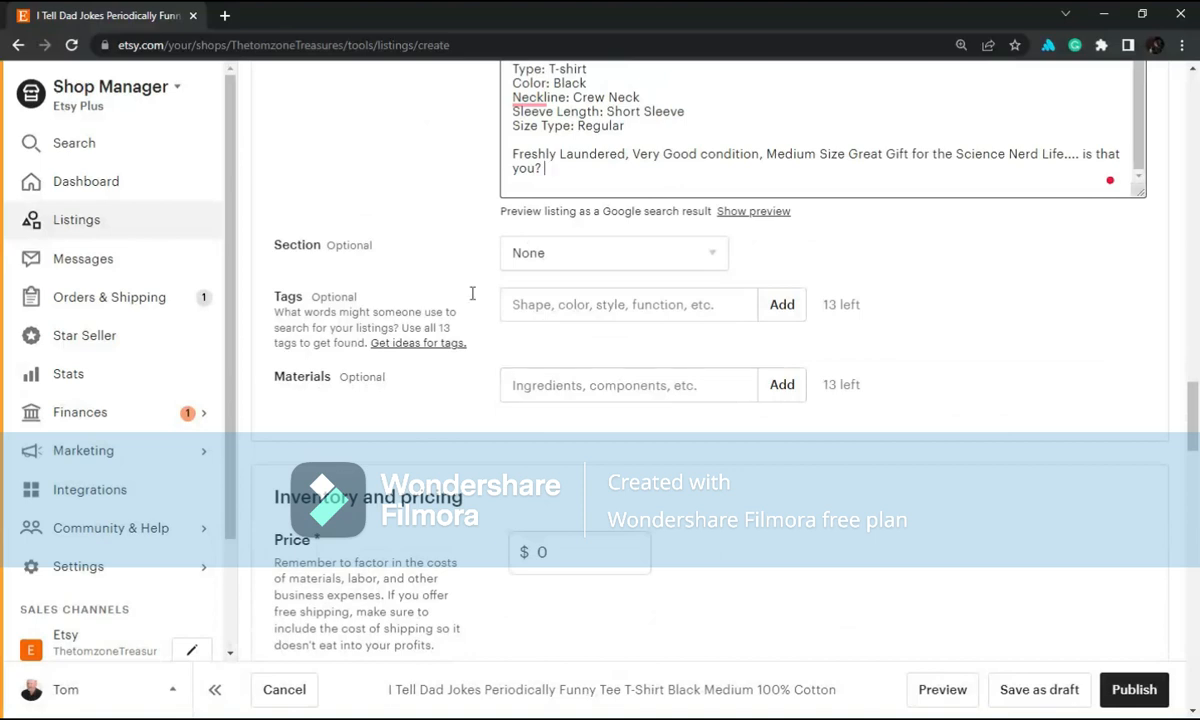
click(715, 258)
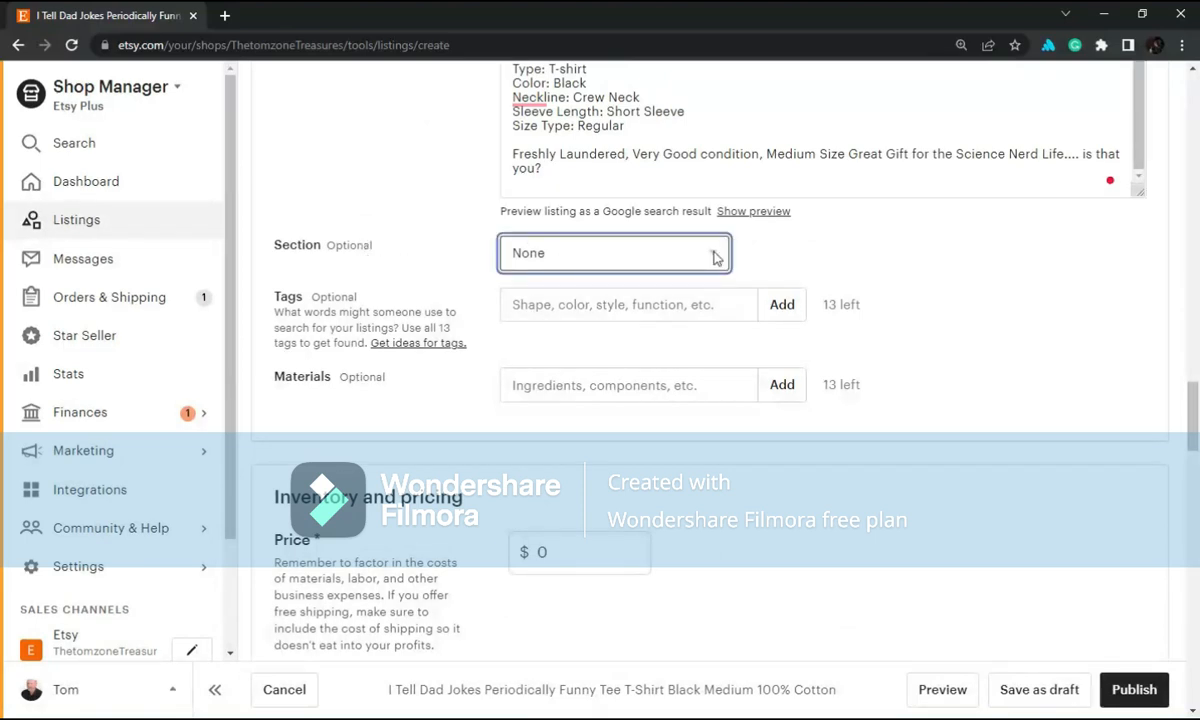
click(678, 354)
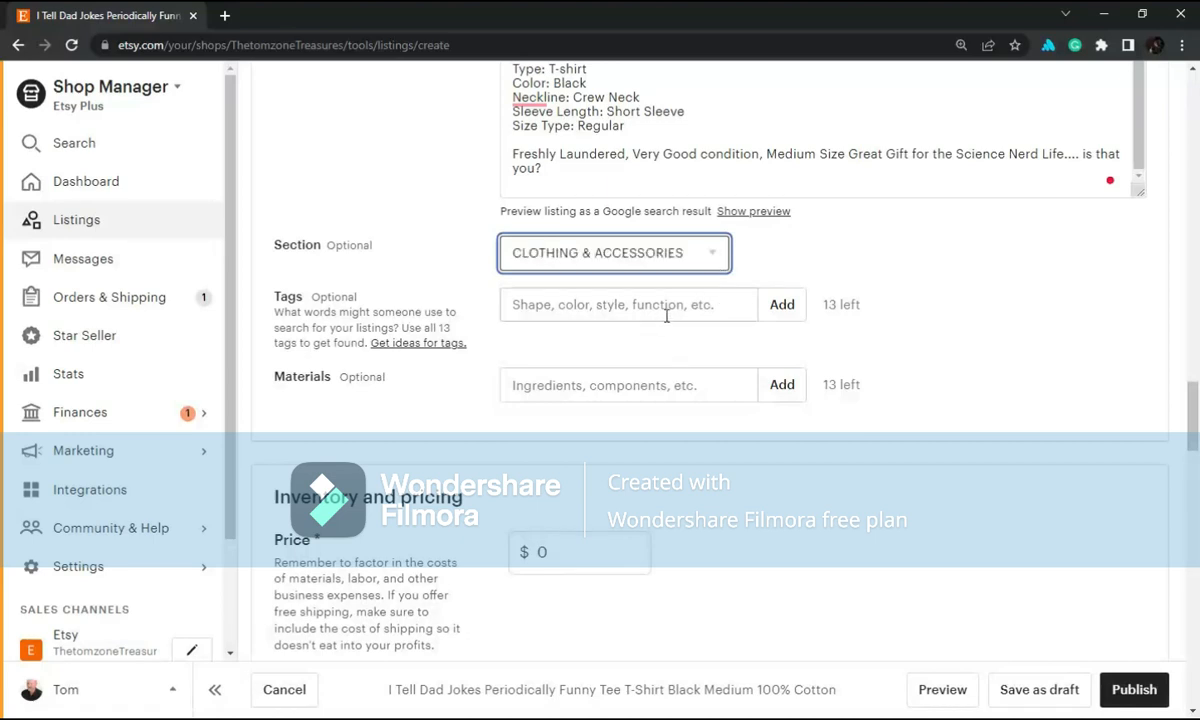
- Add the tags "T-shirt" and "Black T-shirt" to the listing
click(666, 314)
text(T)
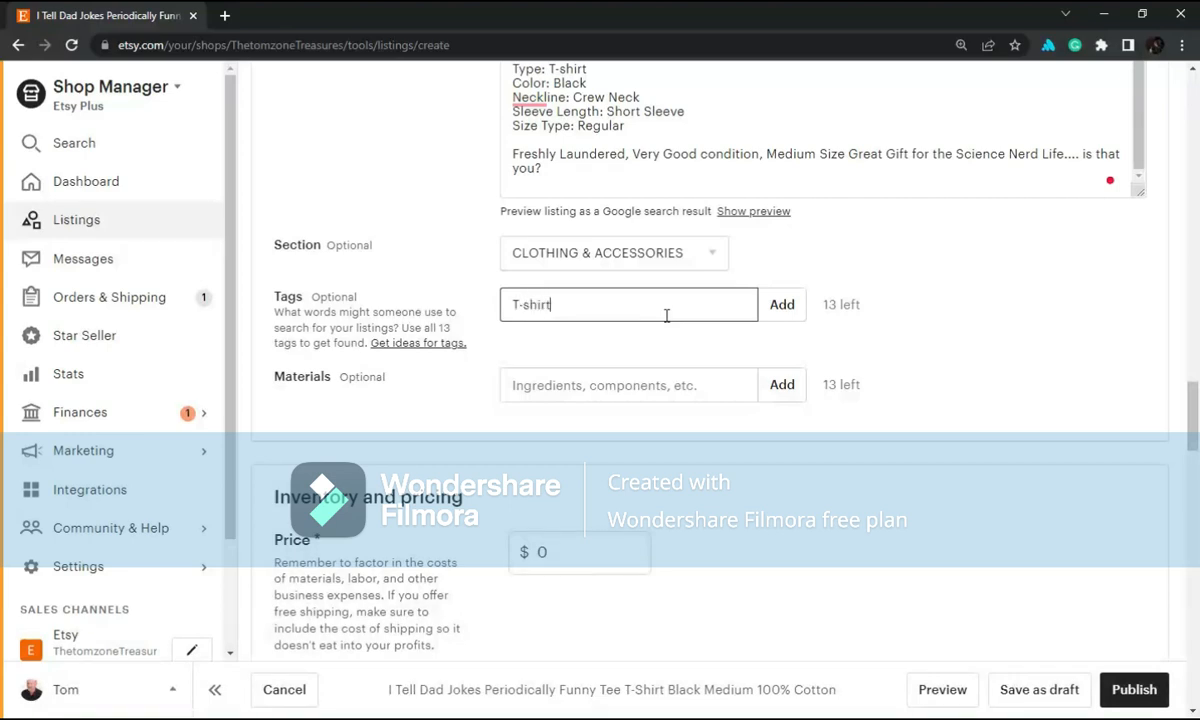
text(-shirt)
key(Return)
text(Black T-)
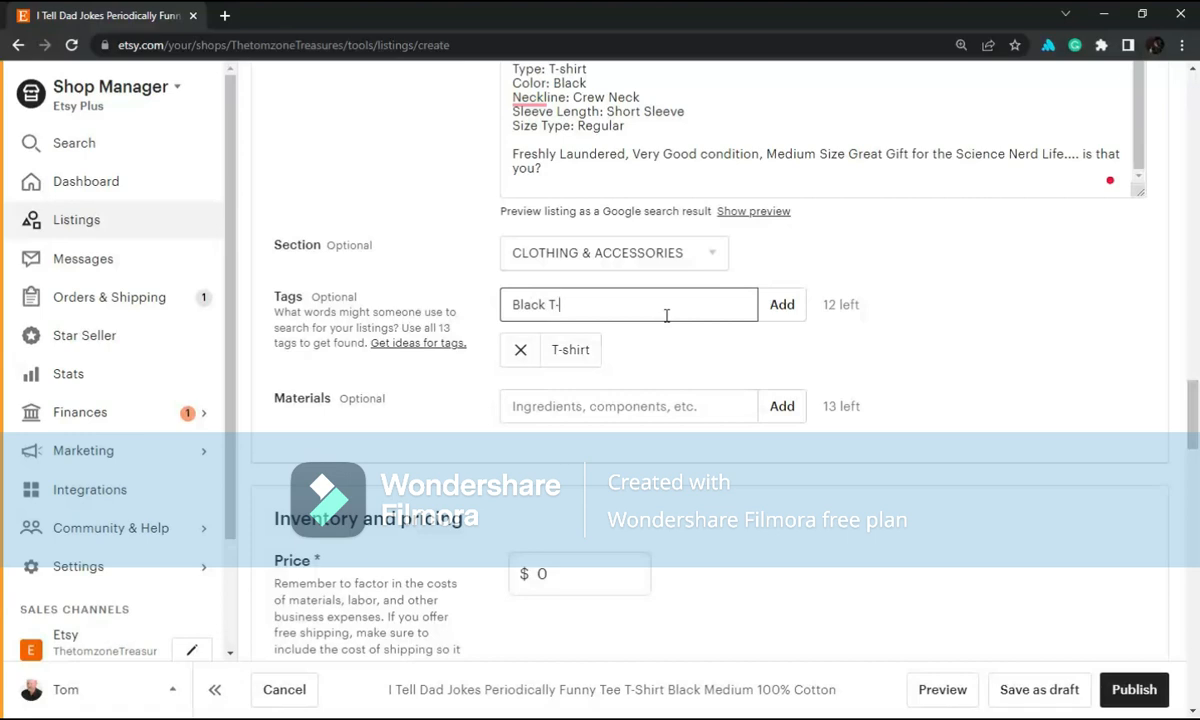
text(shirt)
key(Return)
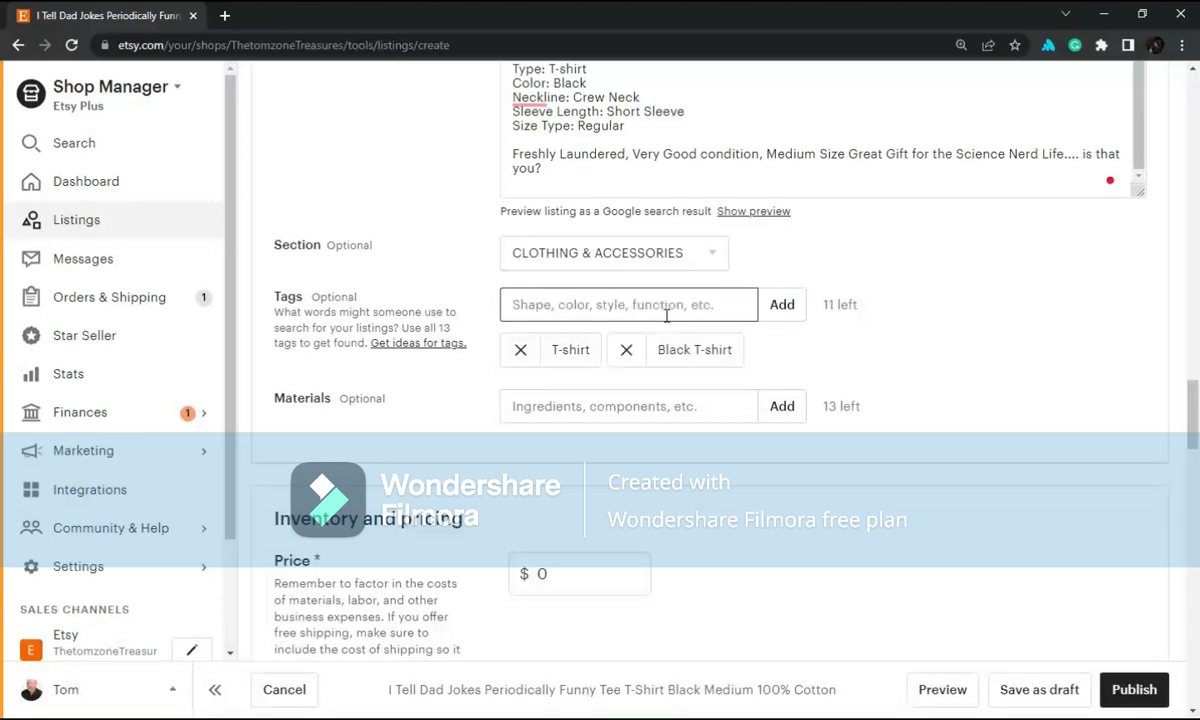
- Add the tags "Medium T-shirt" and "Cotton T-shirt" to the listing
text(Mid)
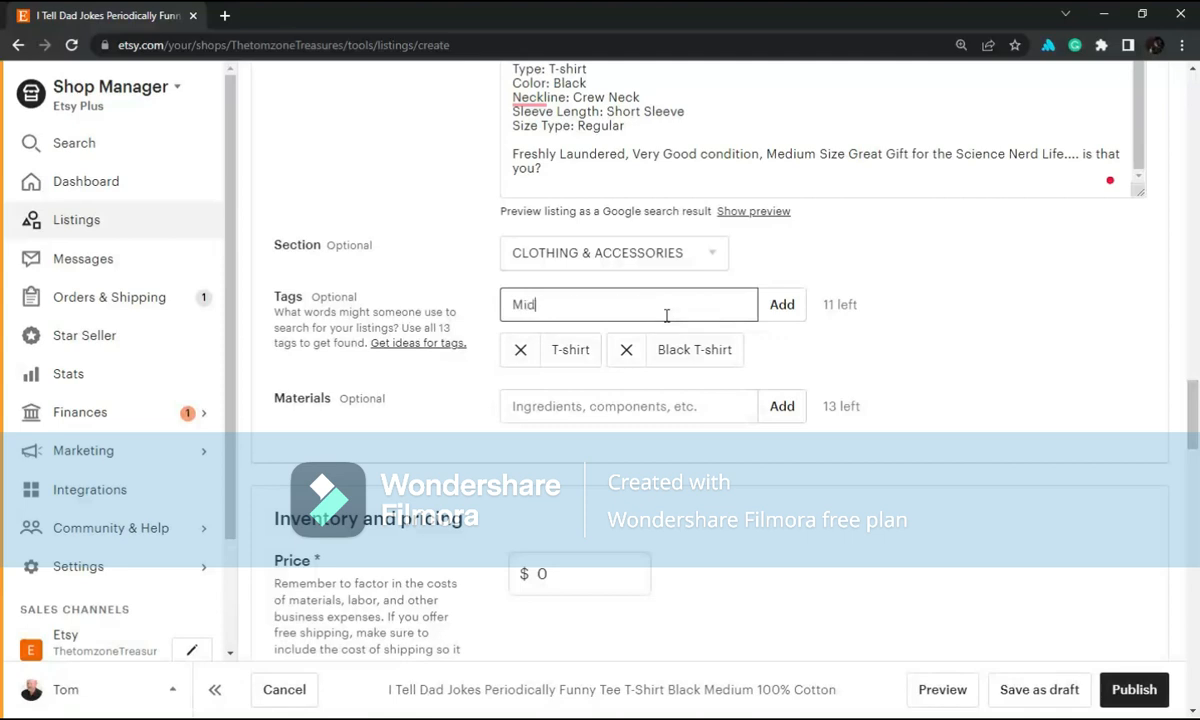
key(BackSpace)
key(BackSpace)
text(edium T-shirt)
key(Return)
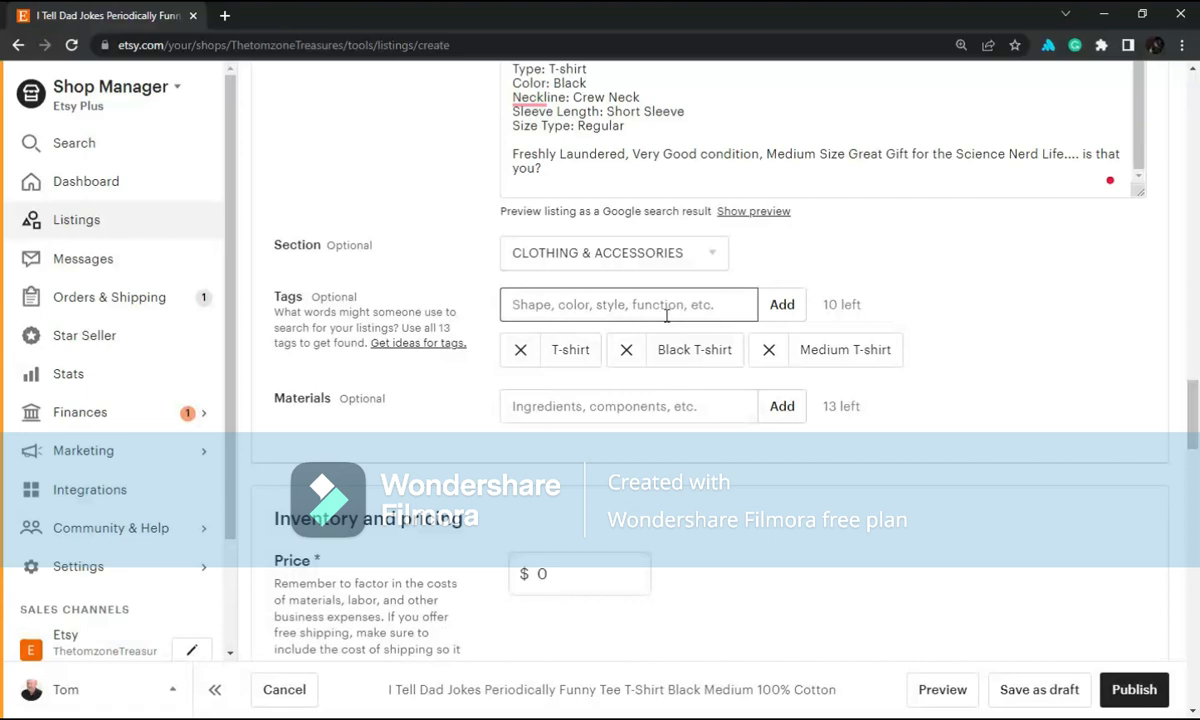
text(Co)
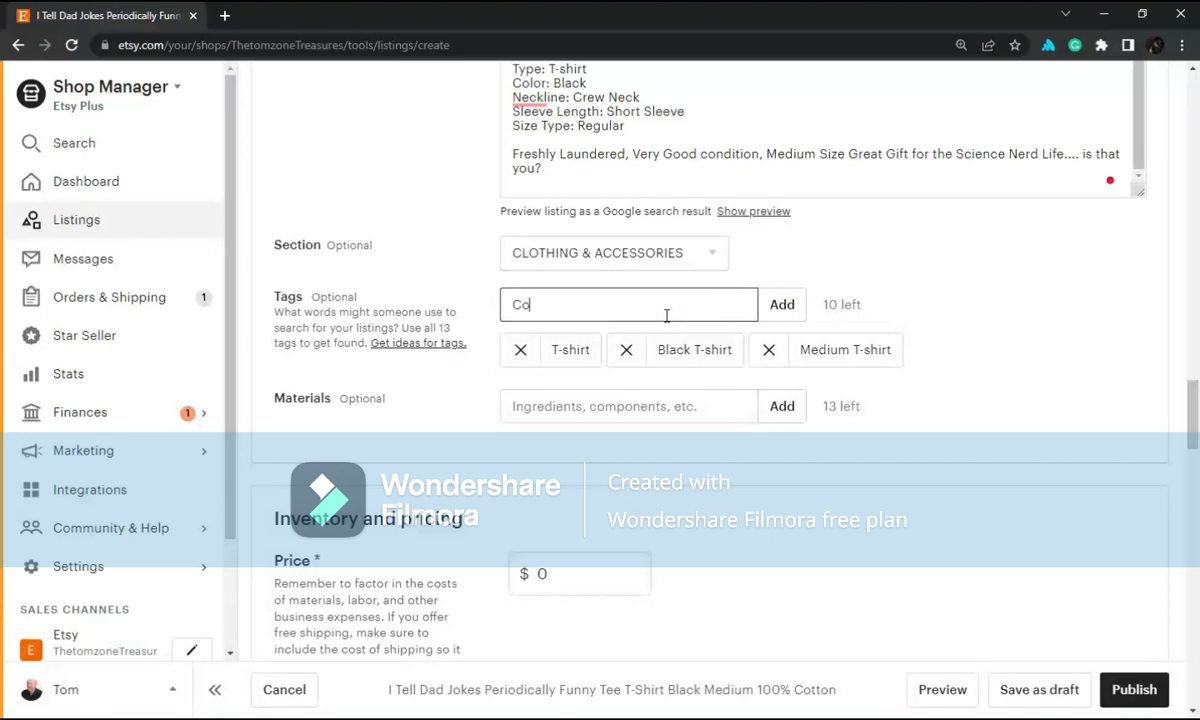
text(tton T-shirt)
key(Return)
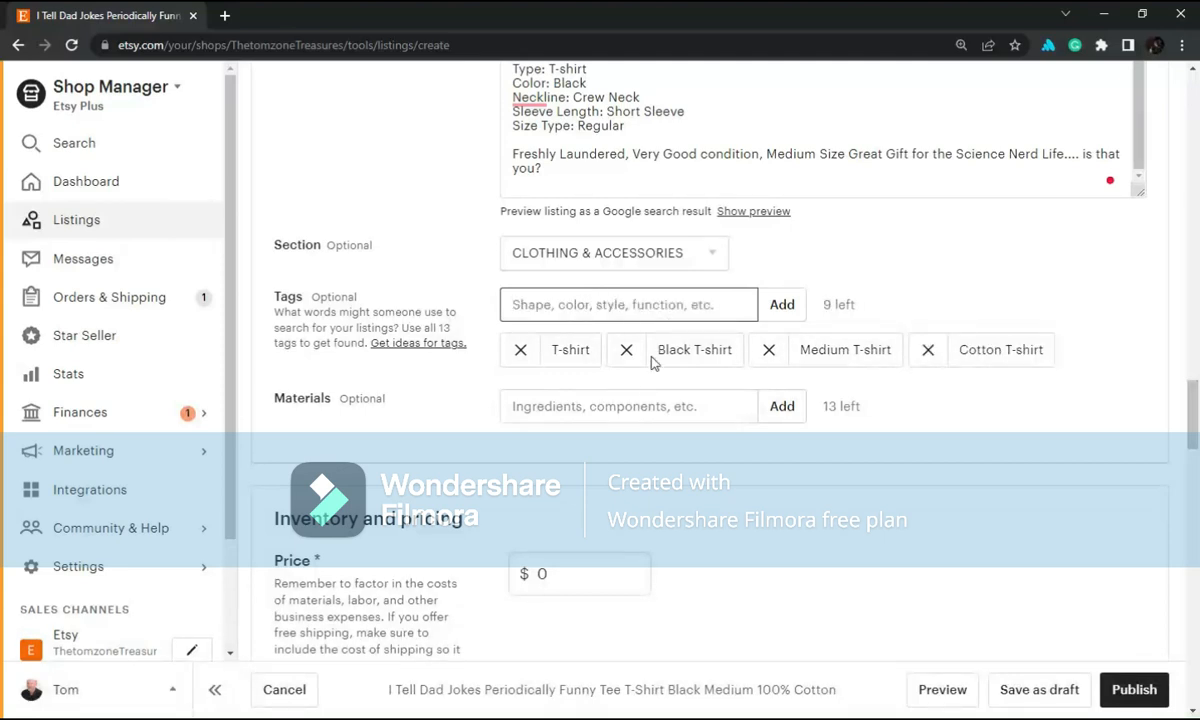
- Add "cotton" as a material of the listing
click(643, 408)
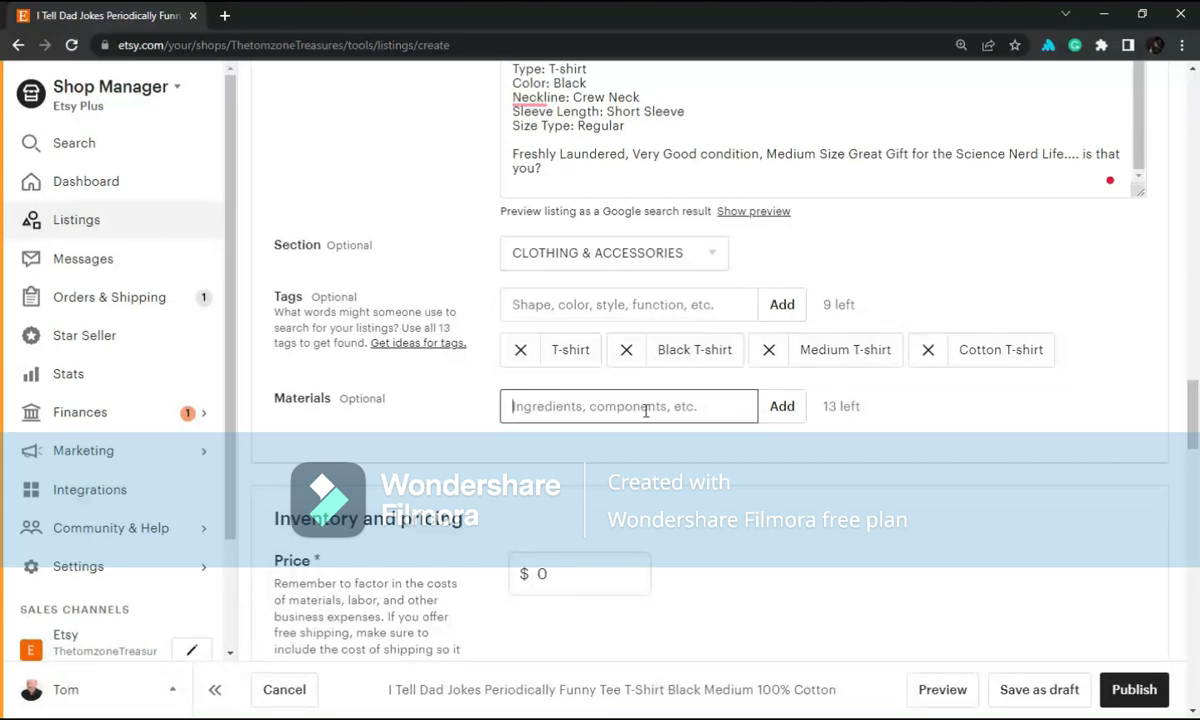
text(cotton)
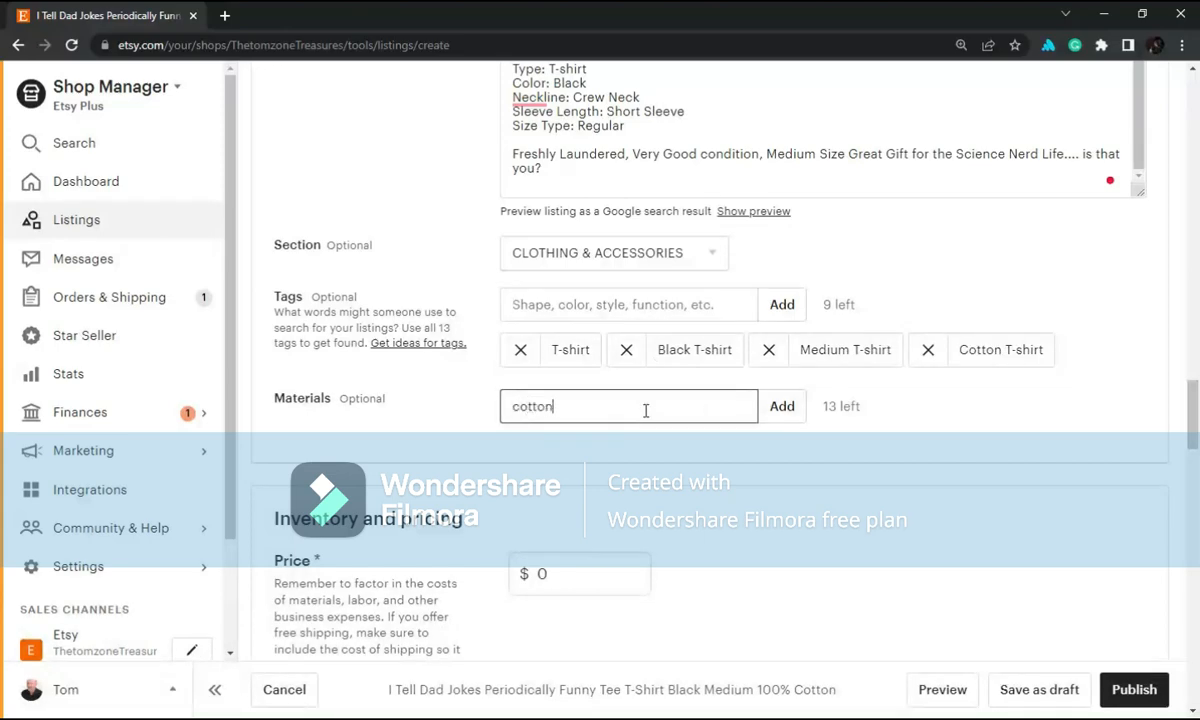
key(Return)
- Set the listing's price to $19.99 in the inventory and pricing section
scroll(715, 411, down, 3)
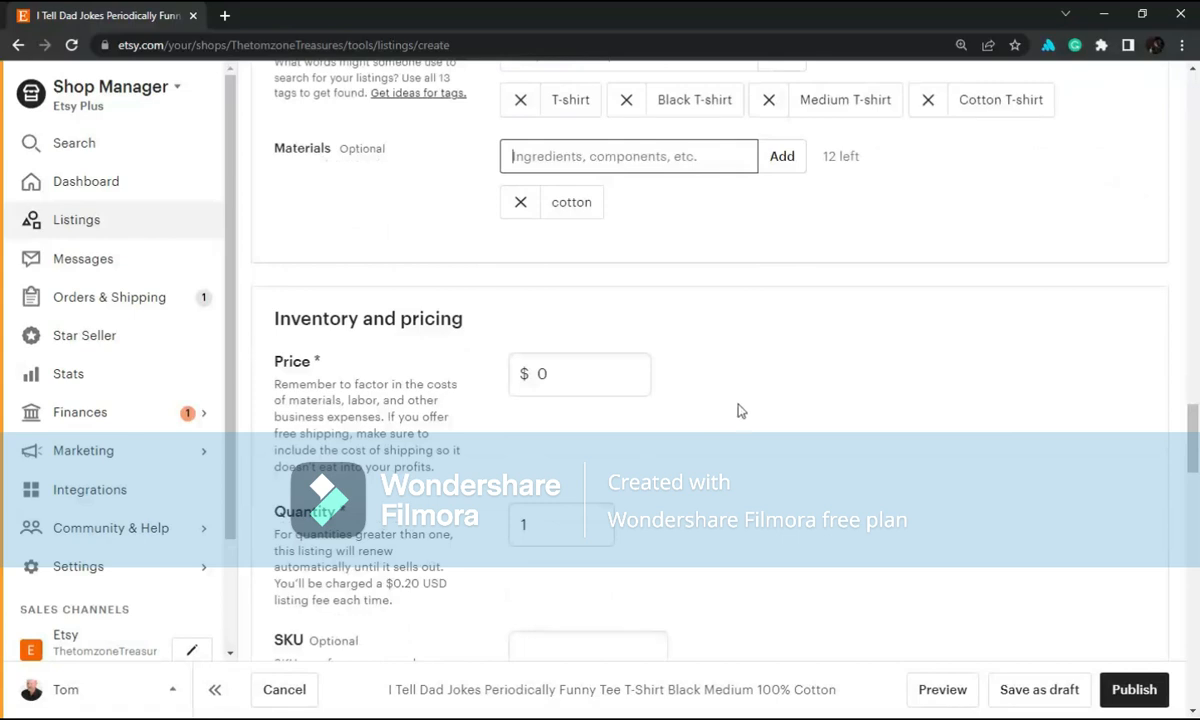
scroll(770, 400, down, 1)
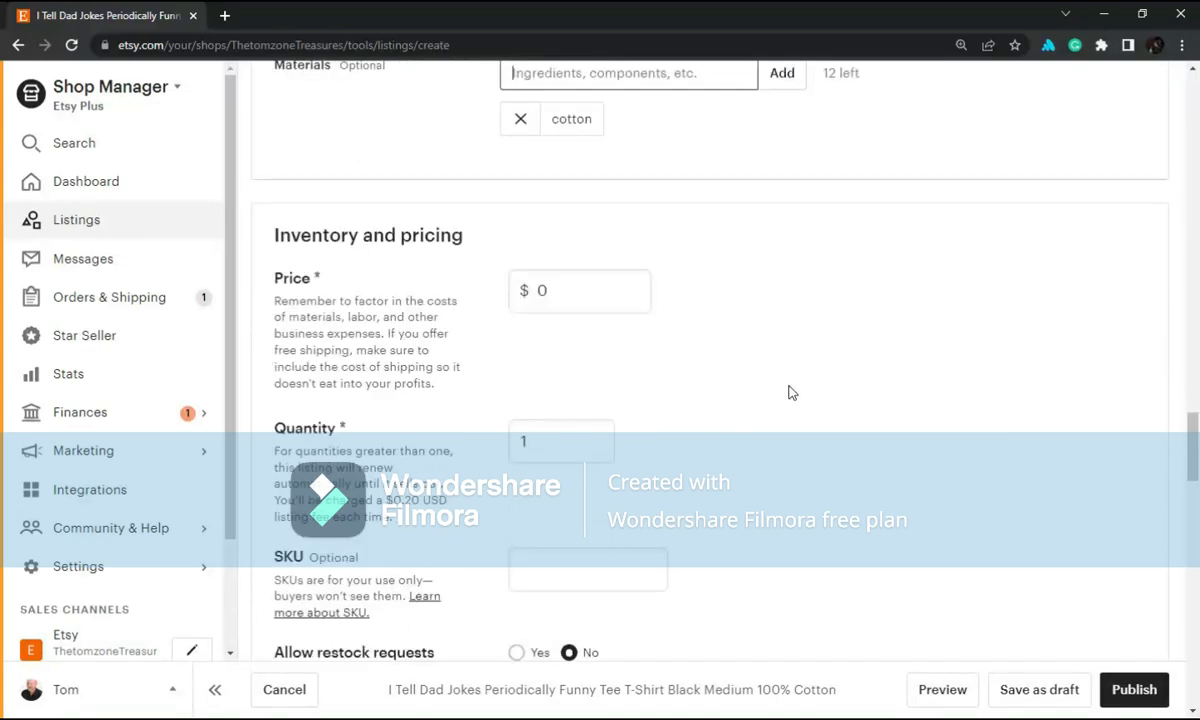
click(571, 287)
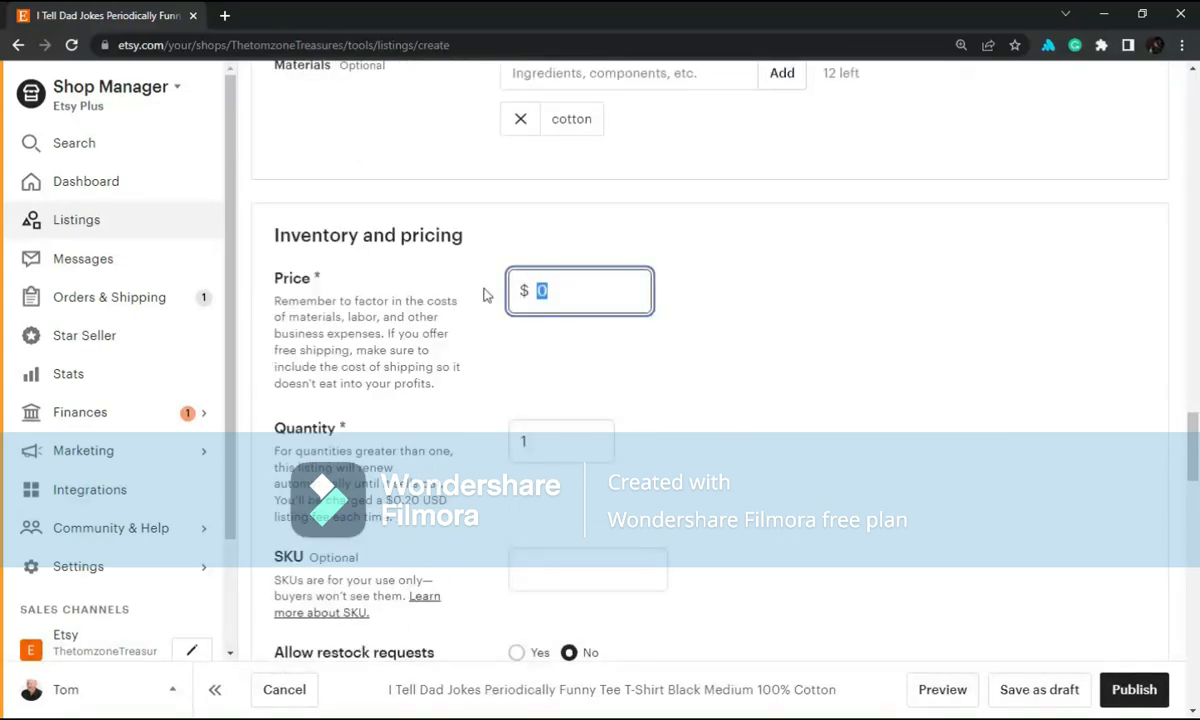
text(19.99)
- Enter "Closset 92722-2" as the listing's SKU
scroll(763, 348, down, 3)
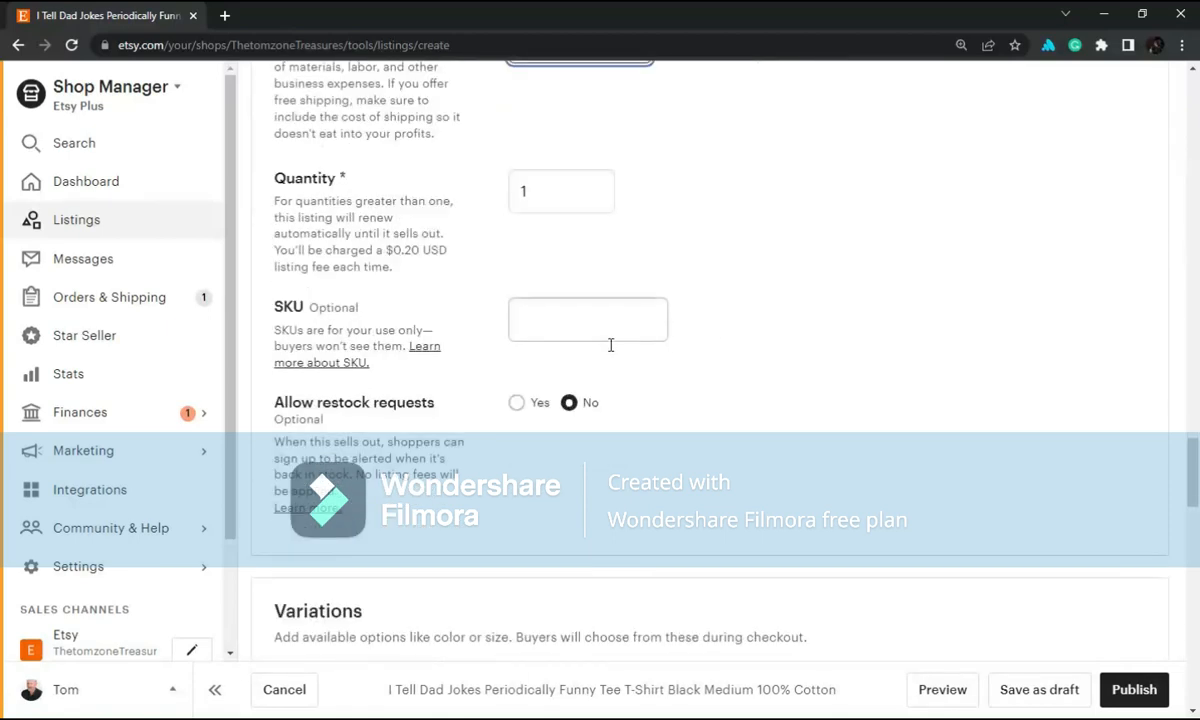
click(580, 328)
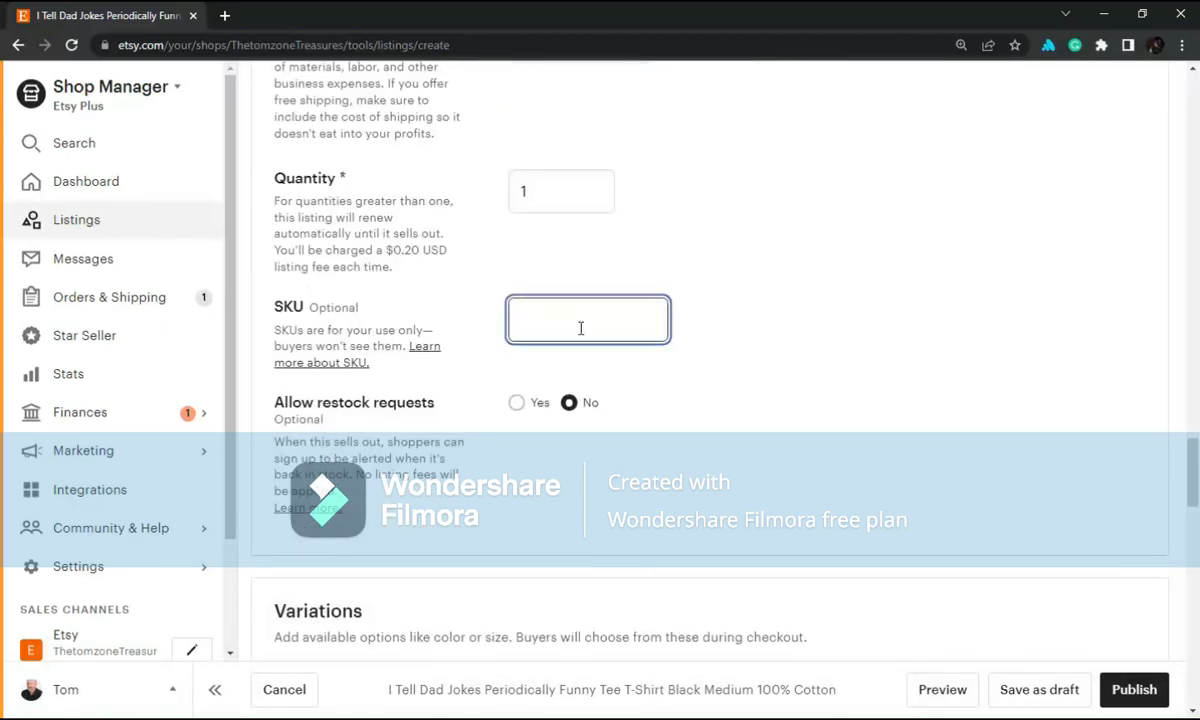
text(Closset 92722-2)
click(808, 291)
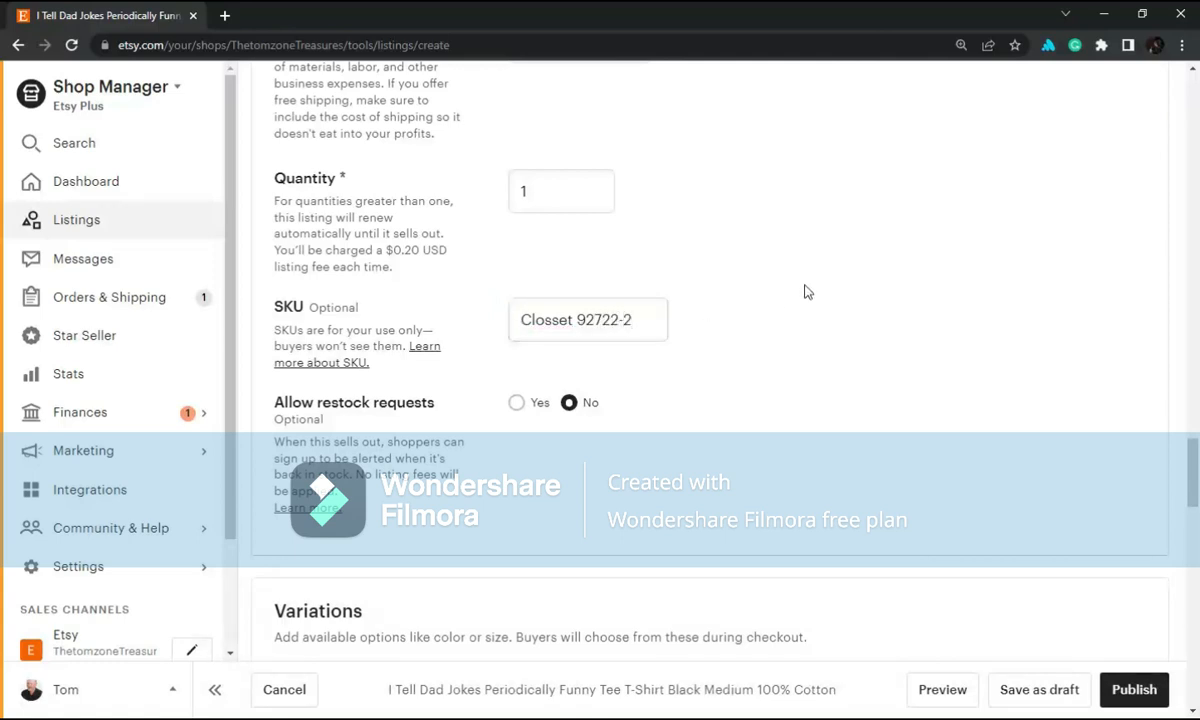
- Choose the "USA Only" calculated shipping option for the listing
scroll(808, 291, down, 4)
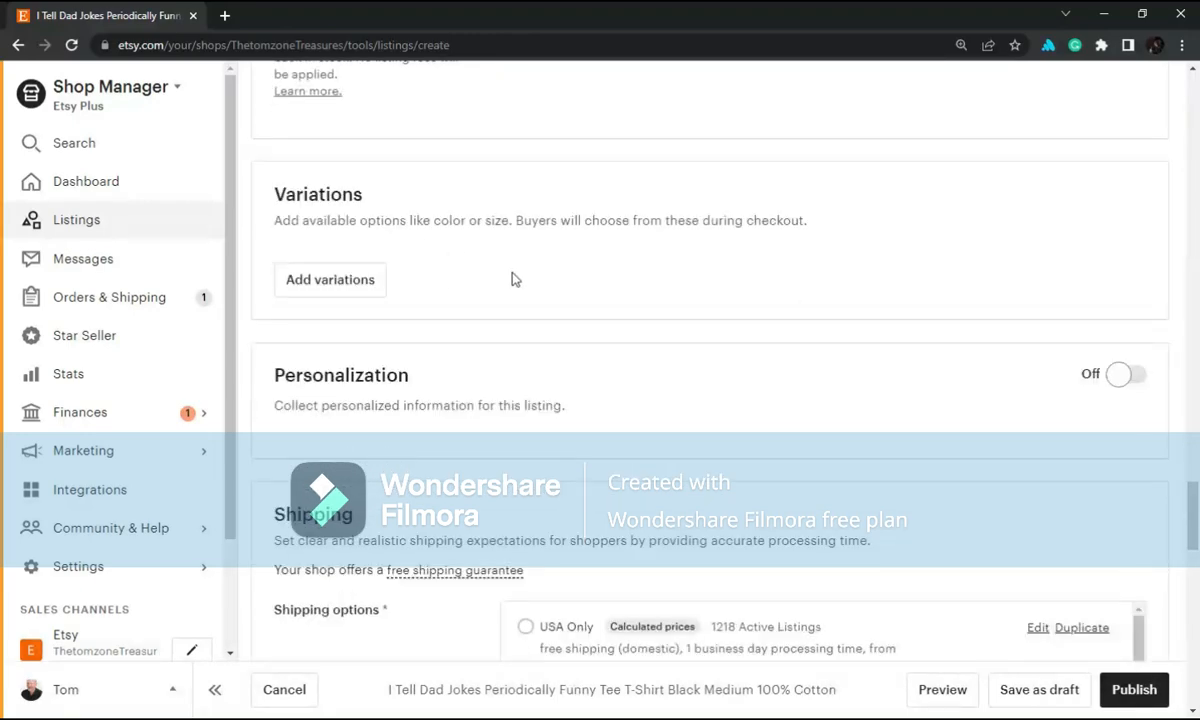
scroll(512, 279, down, 1)
scroll(450, 270, down, 1)
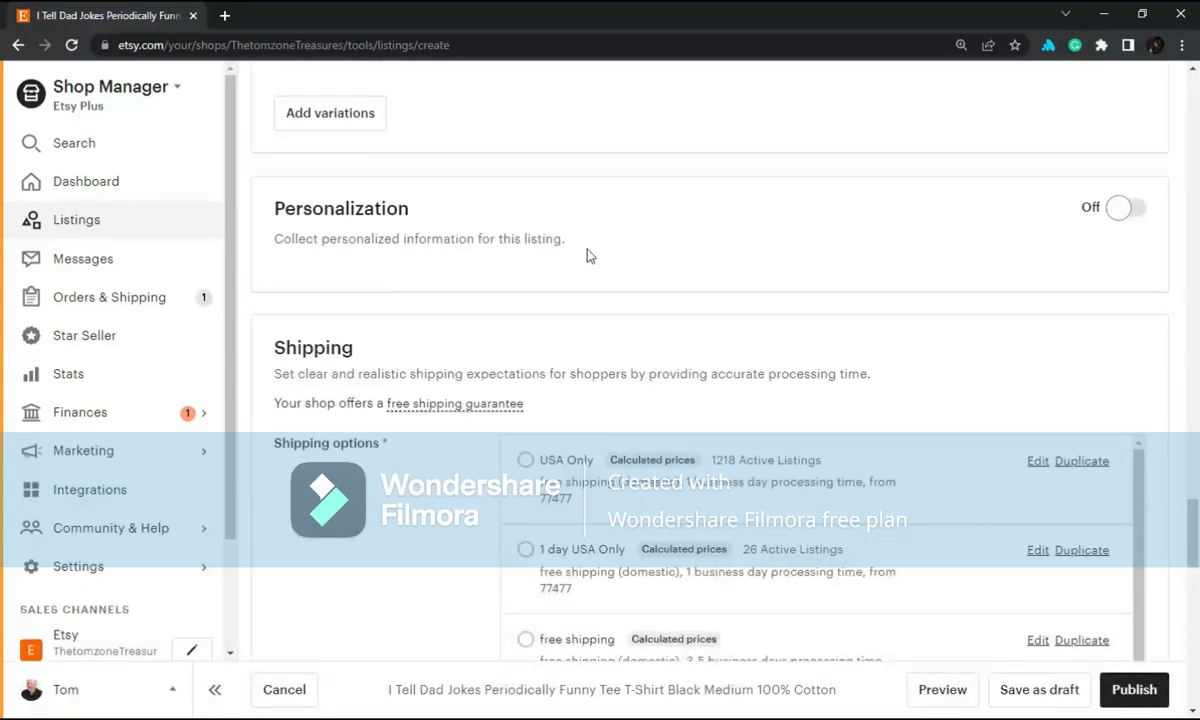
scroll(587, 256, down, 2)
click(525, 294)
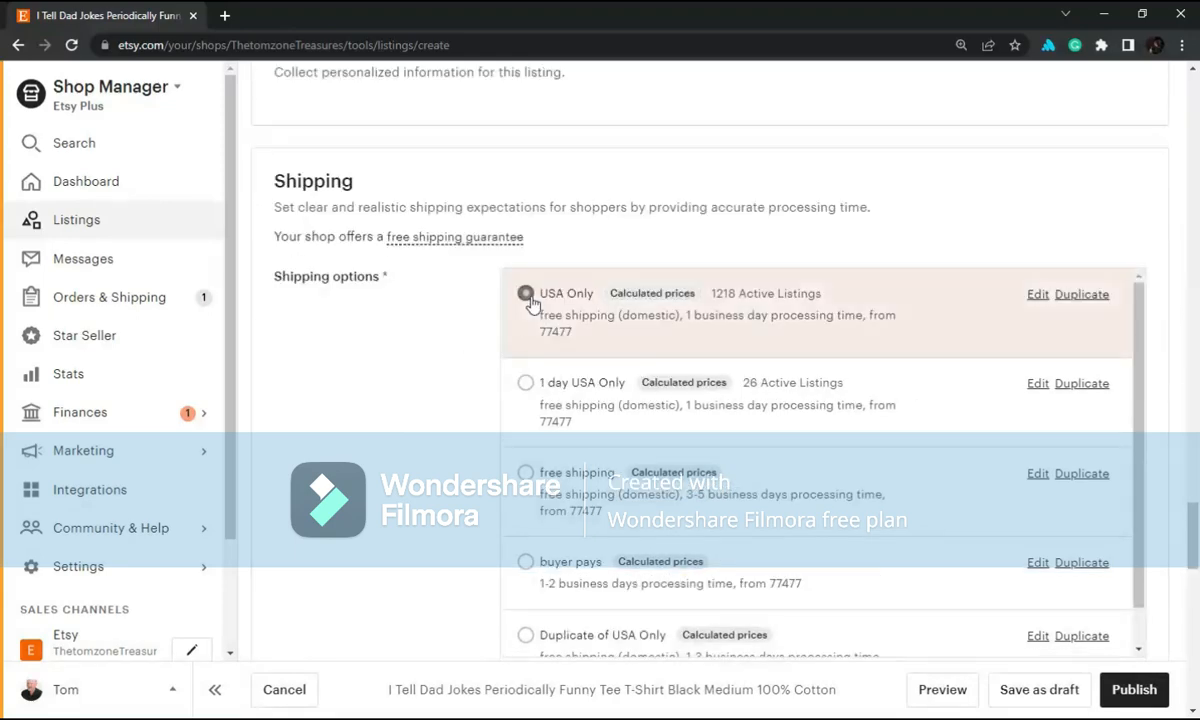
- Set the item weight to 14 oz for calculated shipping
scroll(466, 332, down, 3)
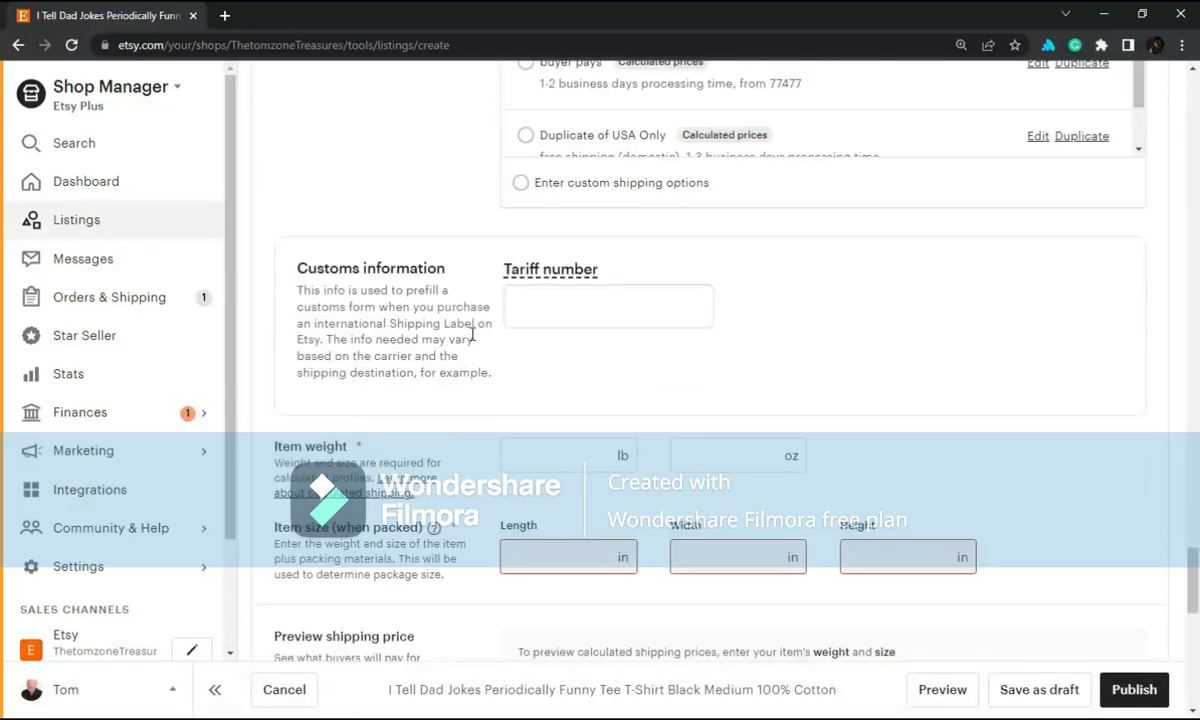
scroll(472, 336, down, 2)
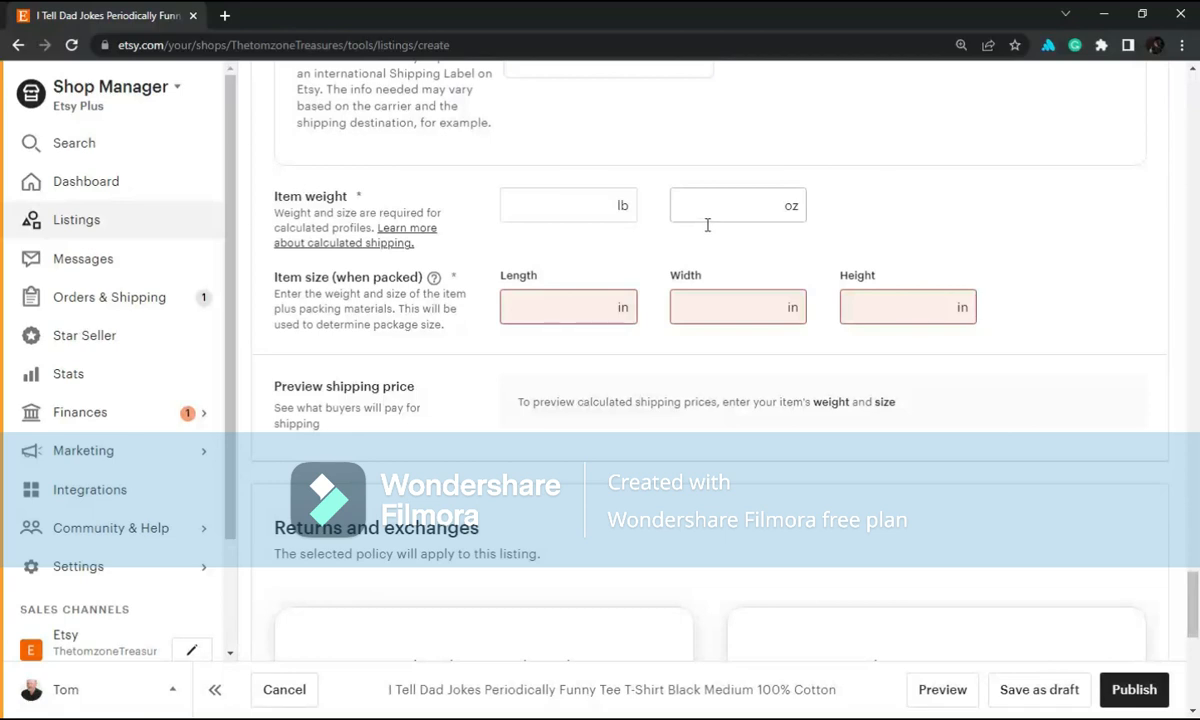
click(735, 209)
text(14)
- Set the packed item size to 12 in length, 9 in width and 2 in height
click(572, 313)
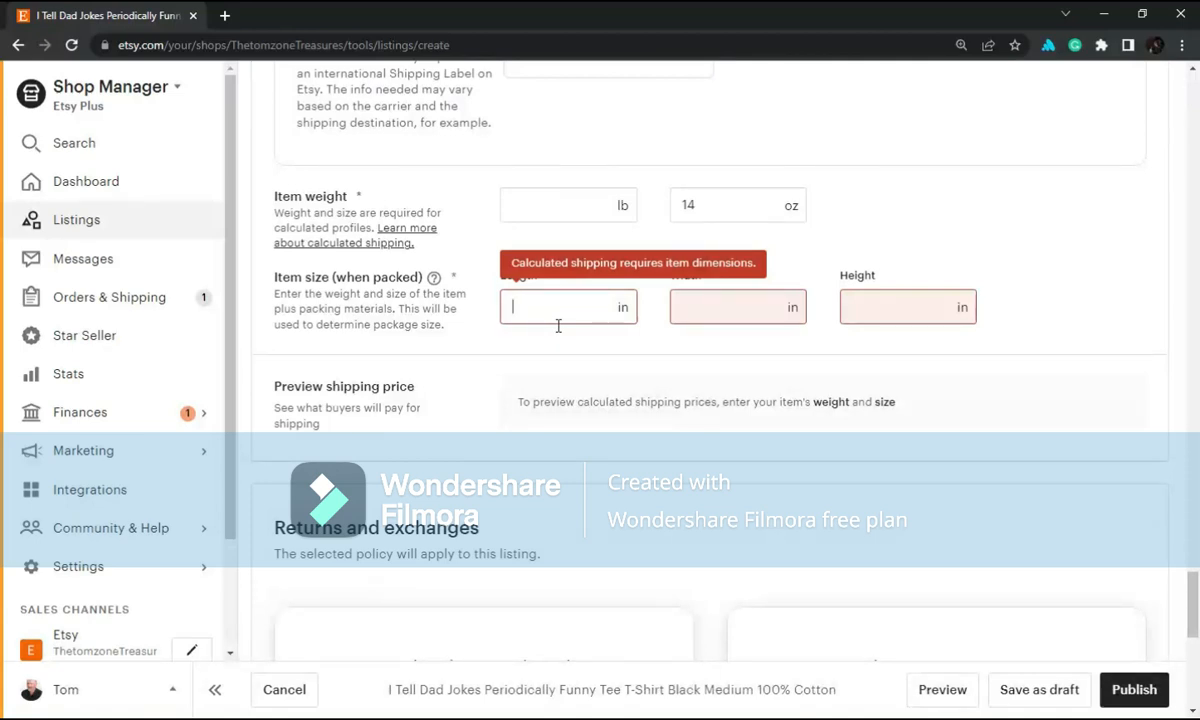
text(12)
key(Tab)
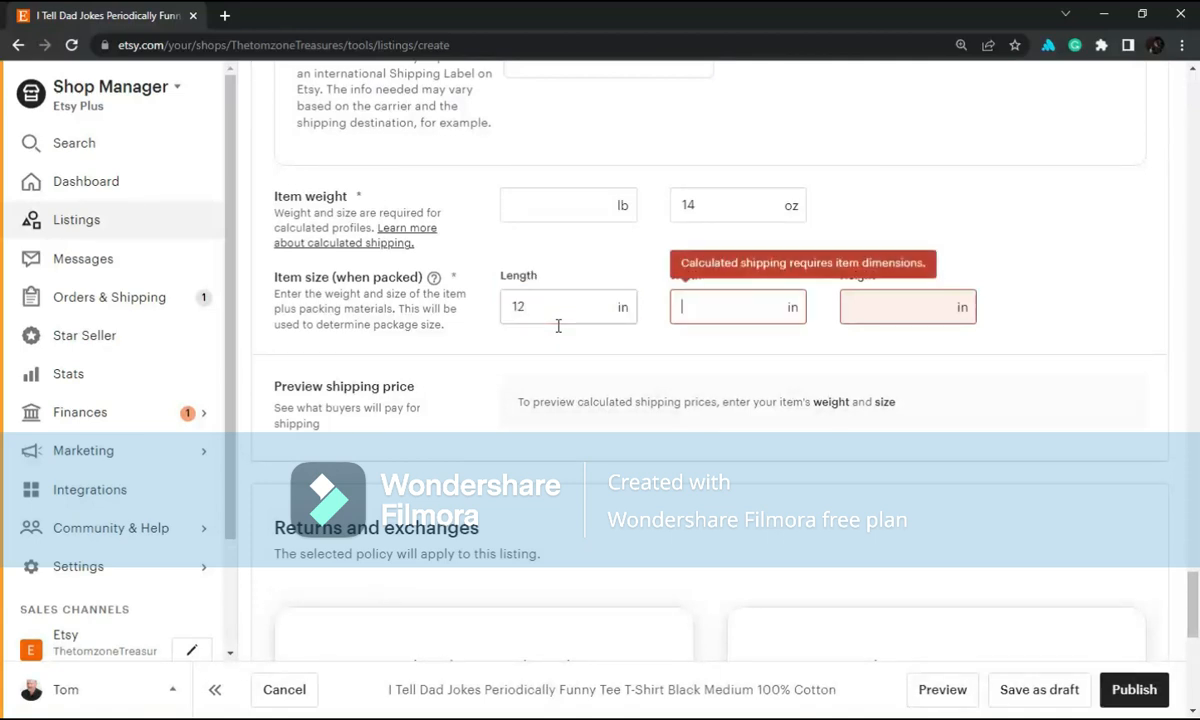
text(9)
key(Tab)
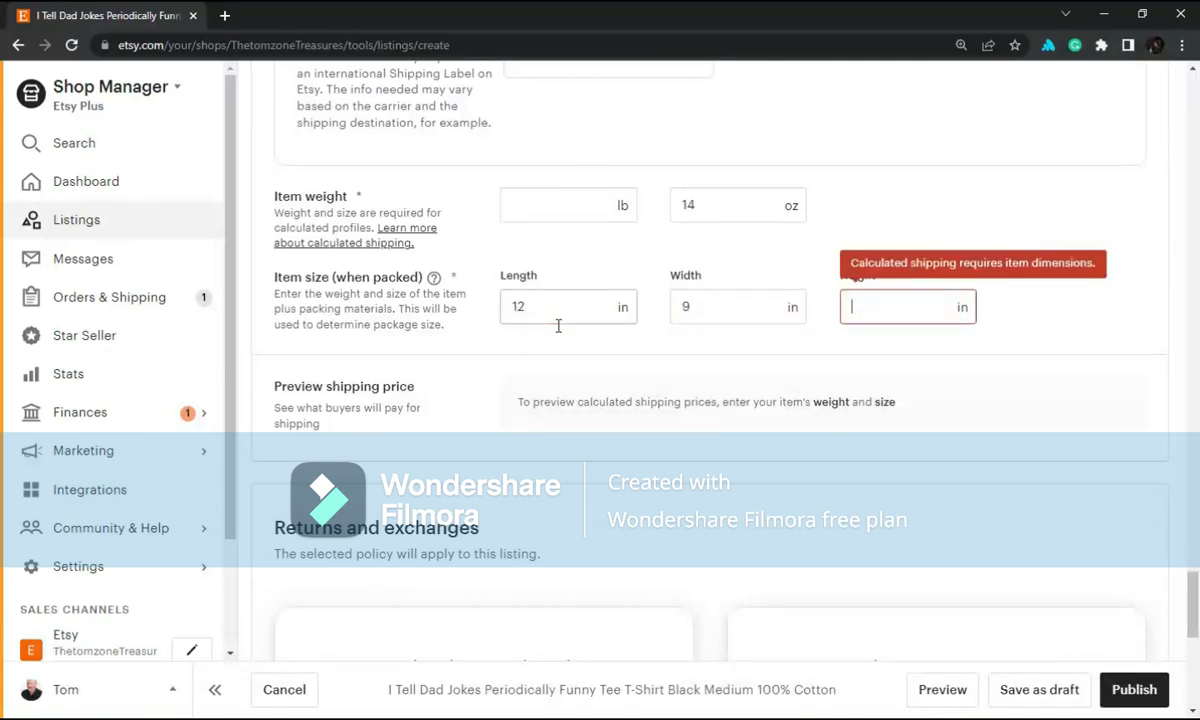
text(2)
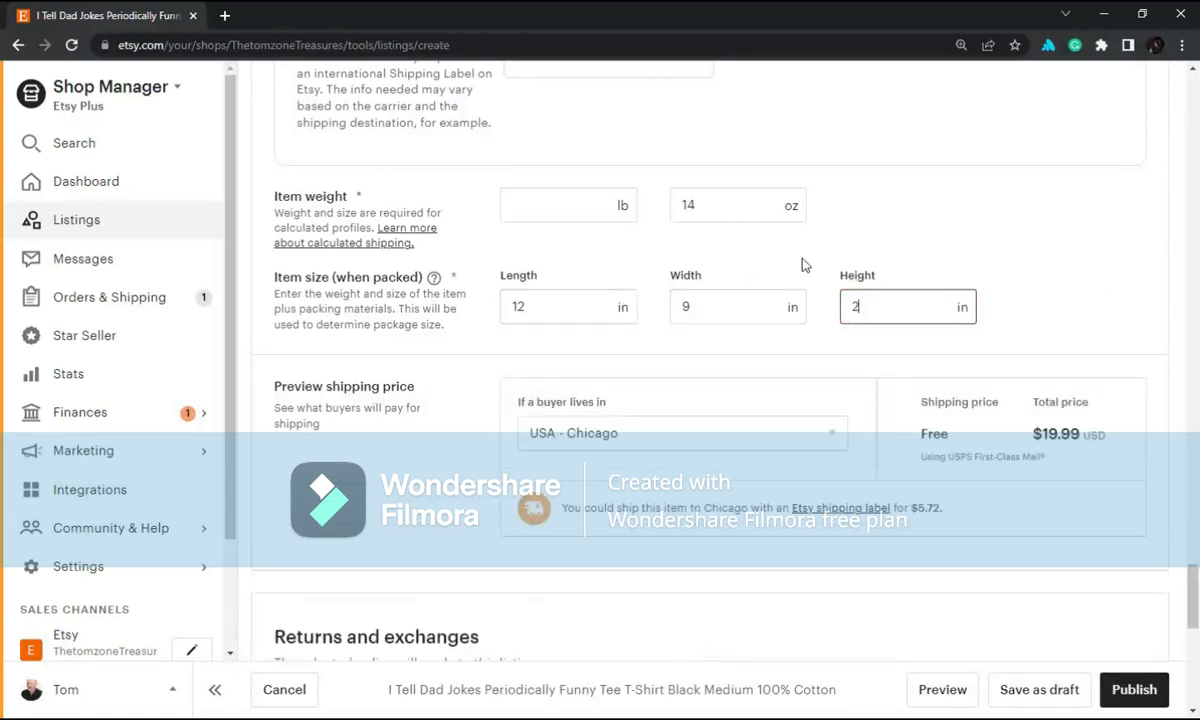
click(811, 261)
- Set the Etsy Ads promotion choice for this listing to "Maybe later"
scroll(811, 260, down, 3)
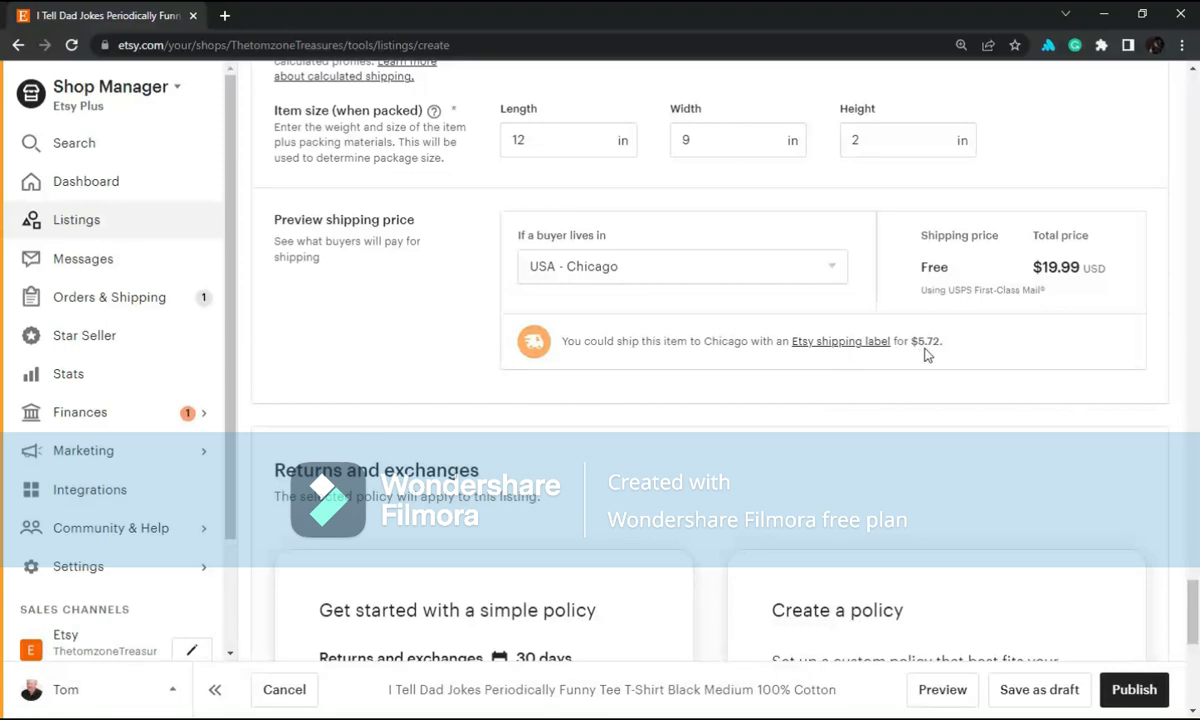
scroll(927, 354, down, 5)
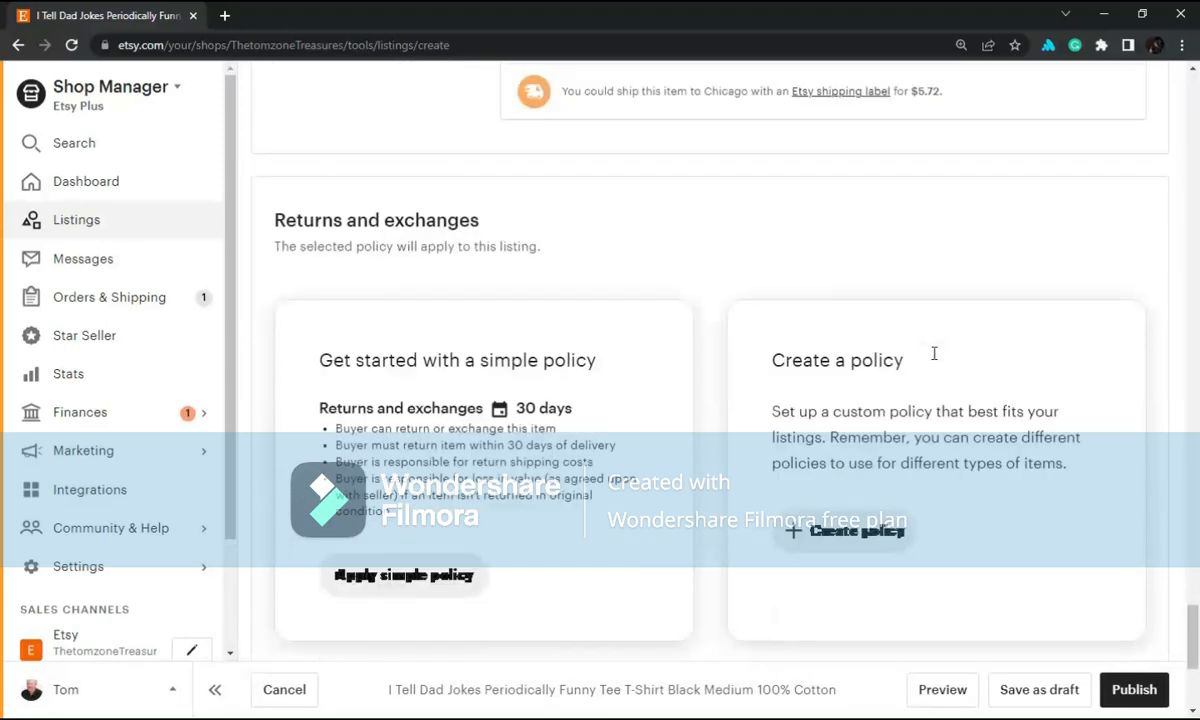
scroll(927, 352, down, 1)
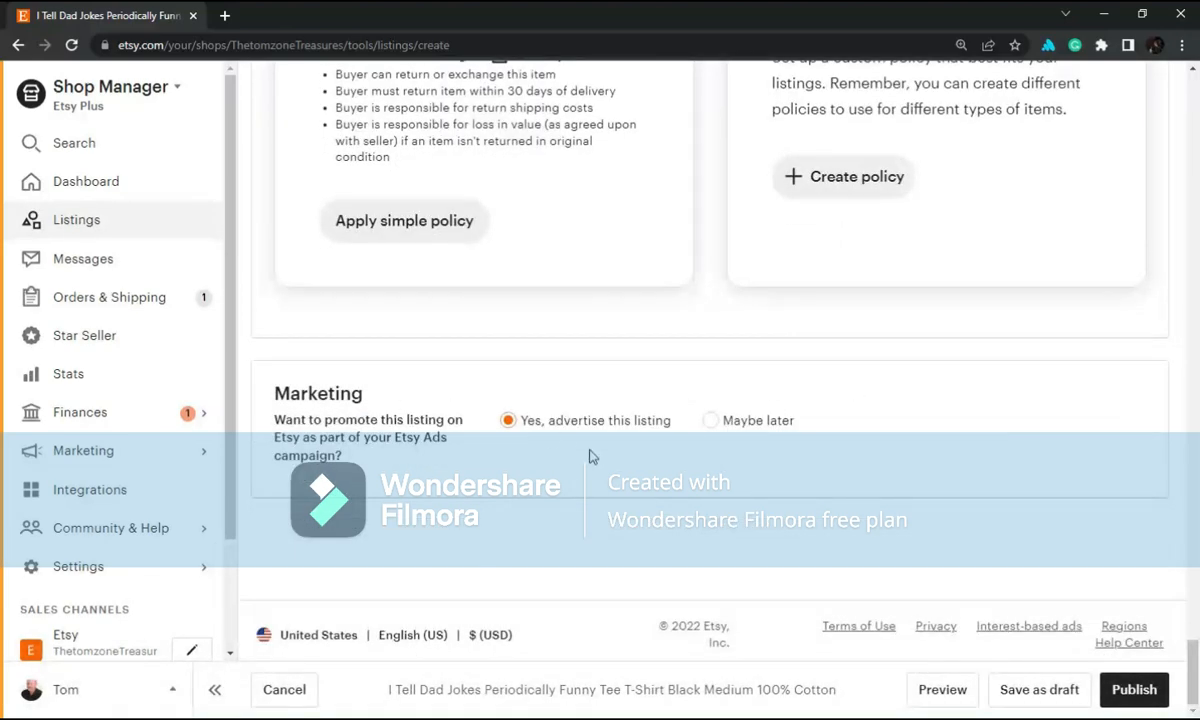
click(711, 422)
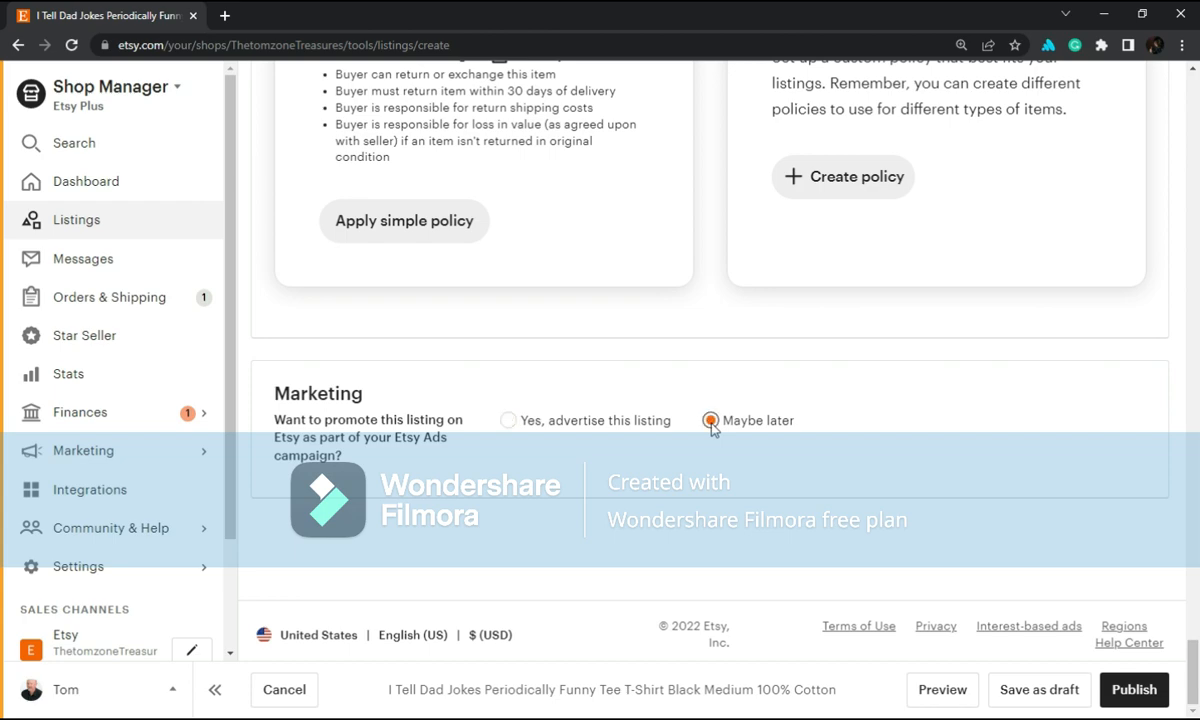
- Save the listing as a draft, then filter the shop's listings to Draft status and reload them
click(1047, 692)
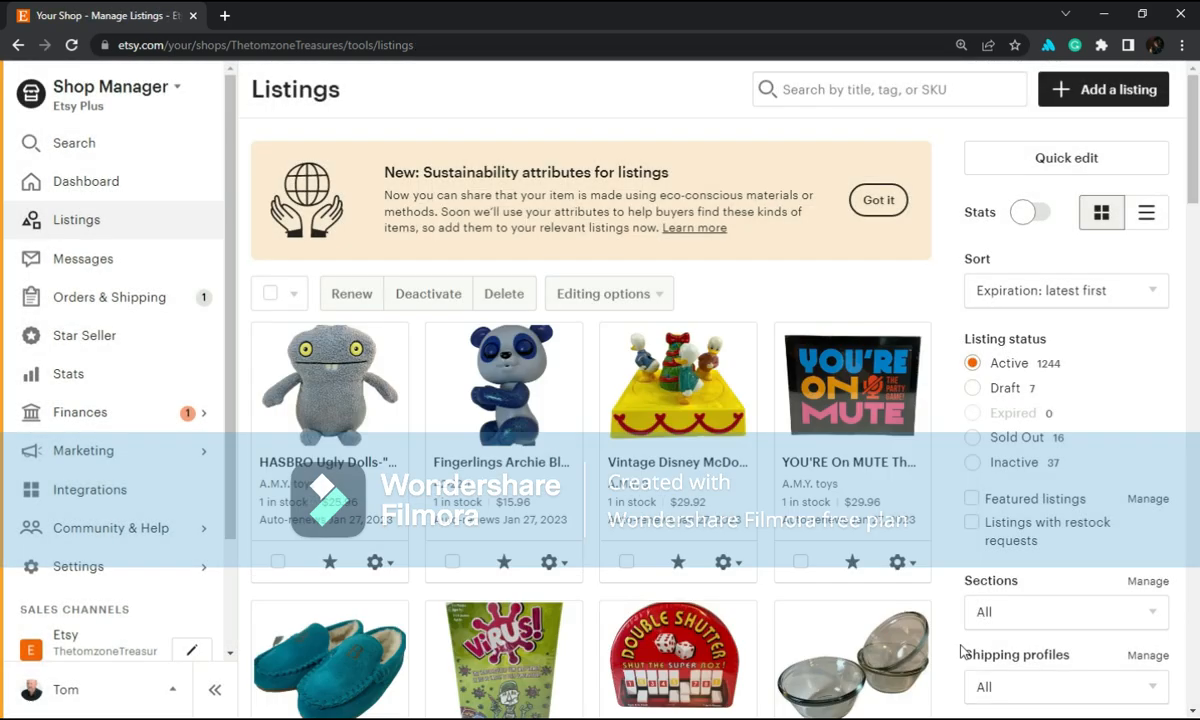
click(997, 392)
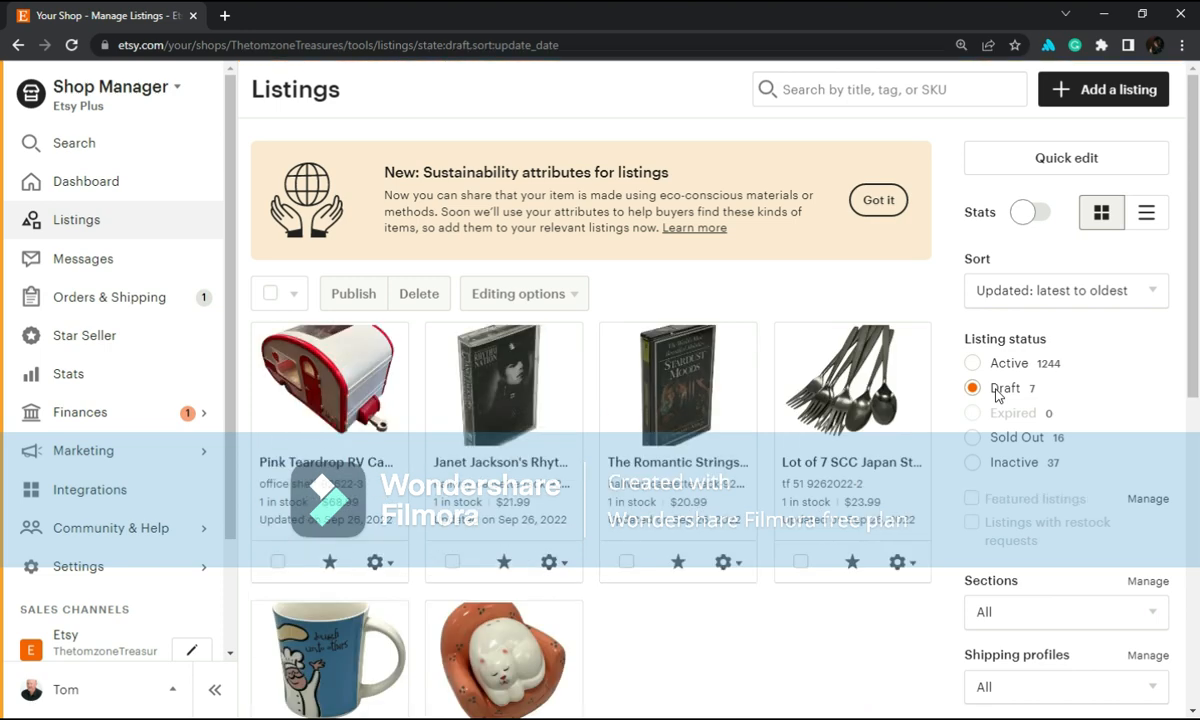
click(70, 46)
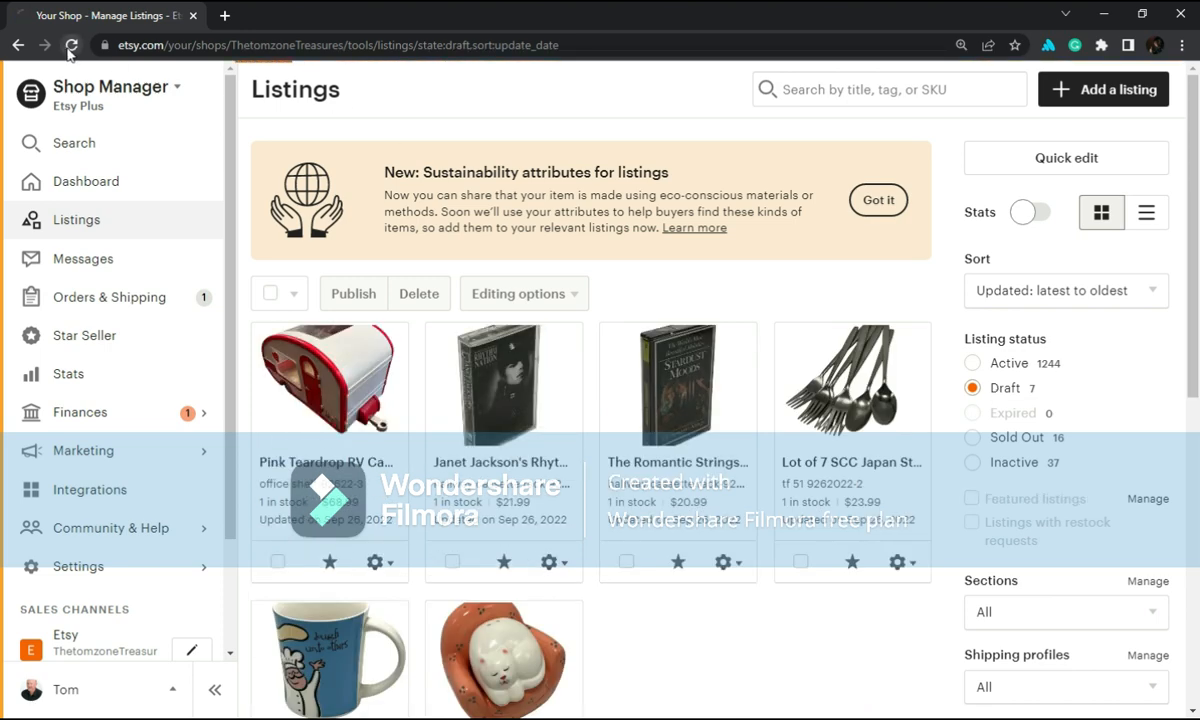